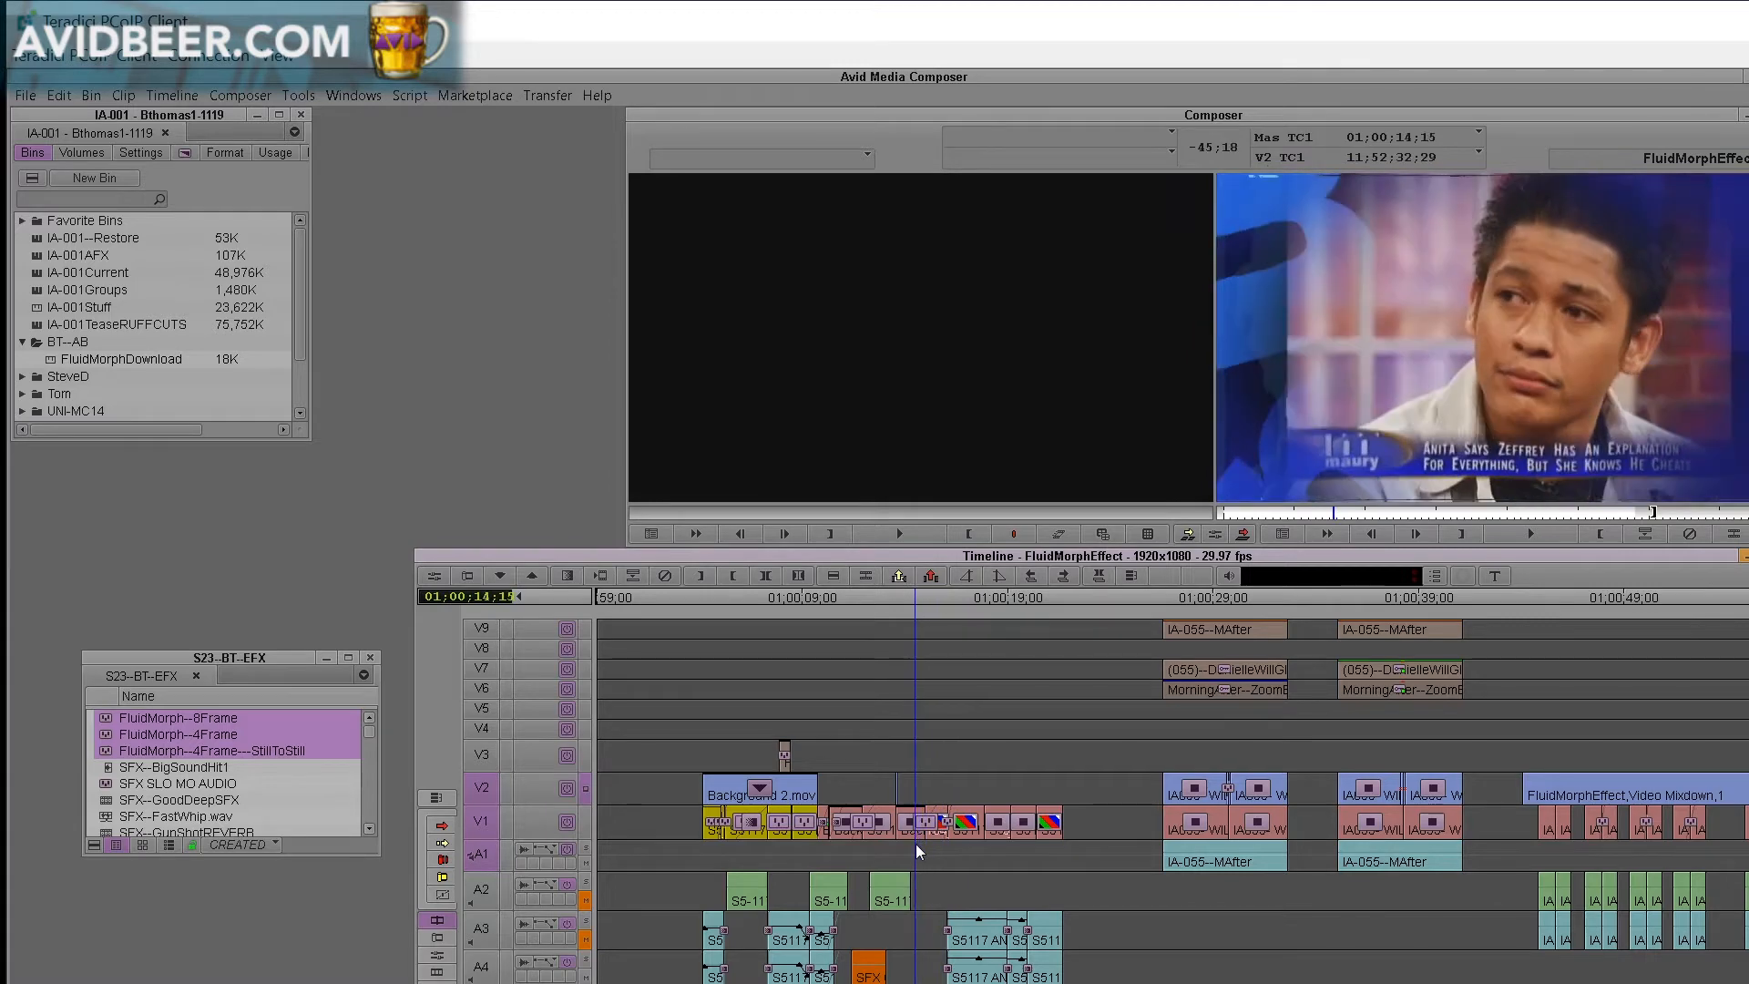
- Switch to the browser, read the viewer comments on the Fluid Morph video in YouTube Studio, and return to Avid Media Composer
{"action": "key", "text": "alt+Tab"}
{"action": "scroll", "coordinate": [747, 641], "scroll_direction": "up", "scroll_amount": 1}
{"action": "scroll", "coordinate": [748, 641], "scroll_direction": "down", "scroll_amount": 1}
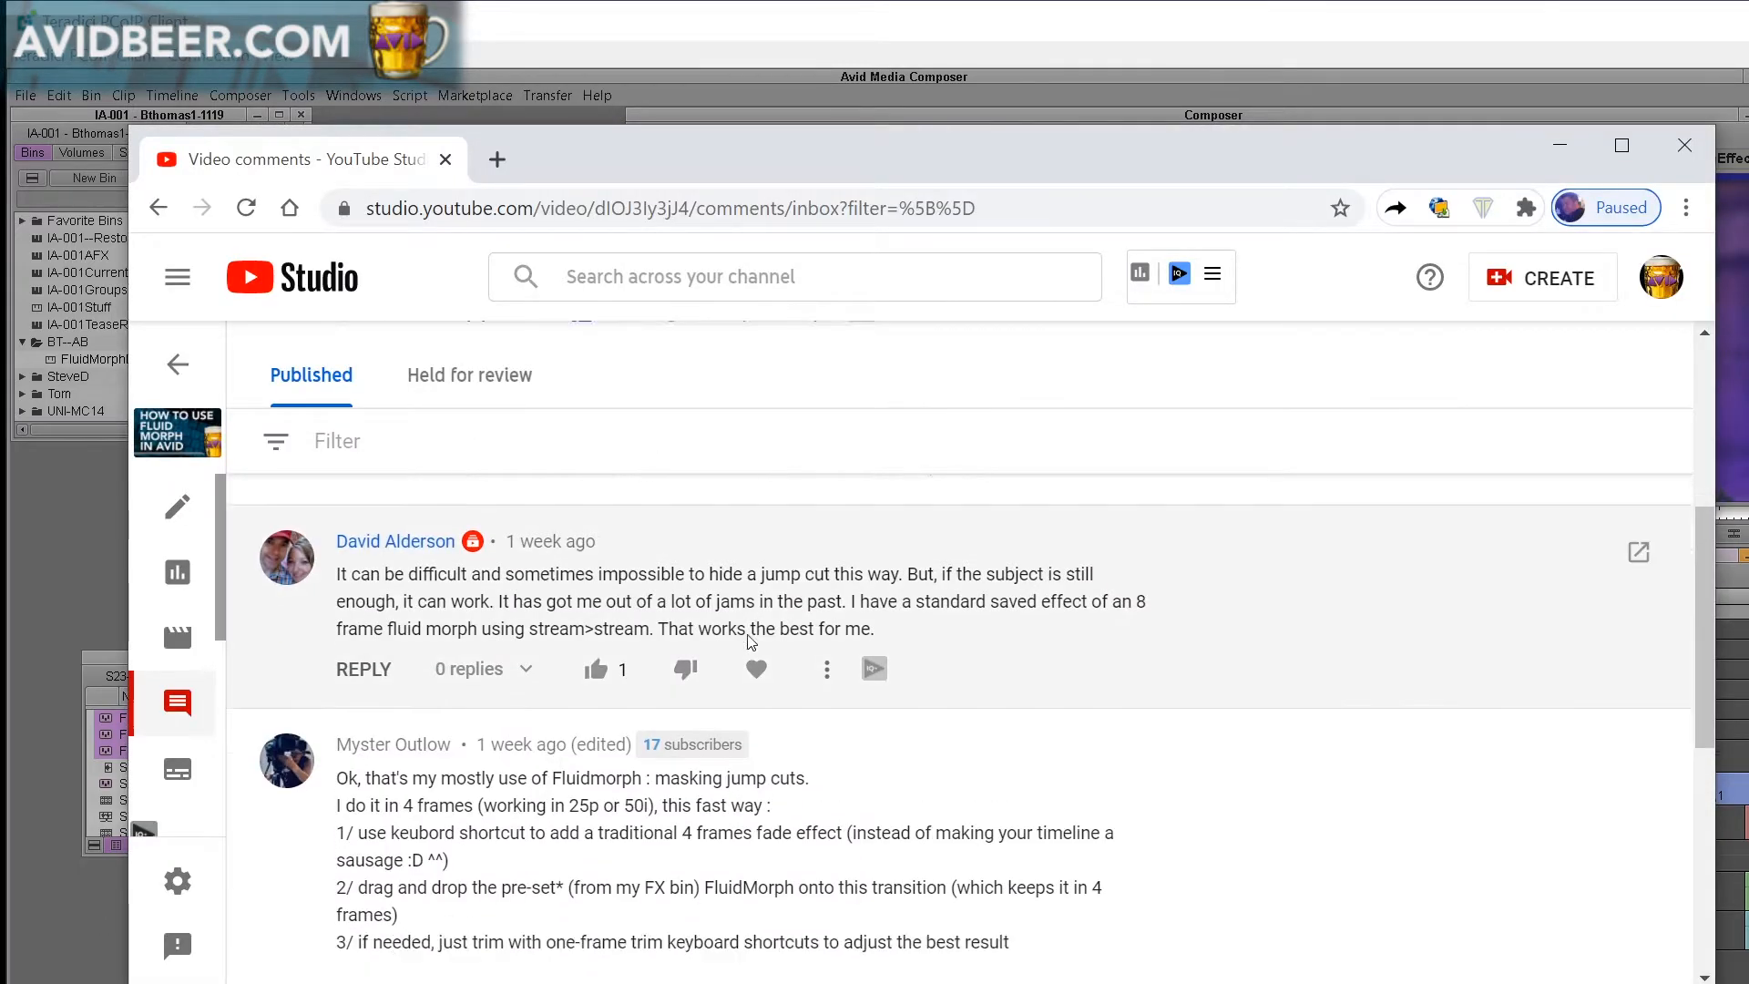
{"action": "scroll", "coordinate": [748, 641], "scroll_direction": "down", "scroll_amount": 4}
{"action": "scroll", "coordinate": [747, 642], "scroll_direction": "up", "scroll_amount": 1}
{"action": "scroll", "coordinate": [748, 641], "scroll_direction": "up", "scroll_amount": 4}
{"action": "scroll", "coordinate": [748, 641], "scroll_direction": "down", "scroll_amount": 3}
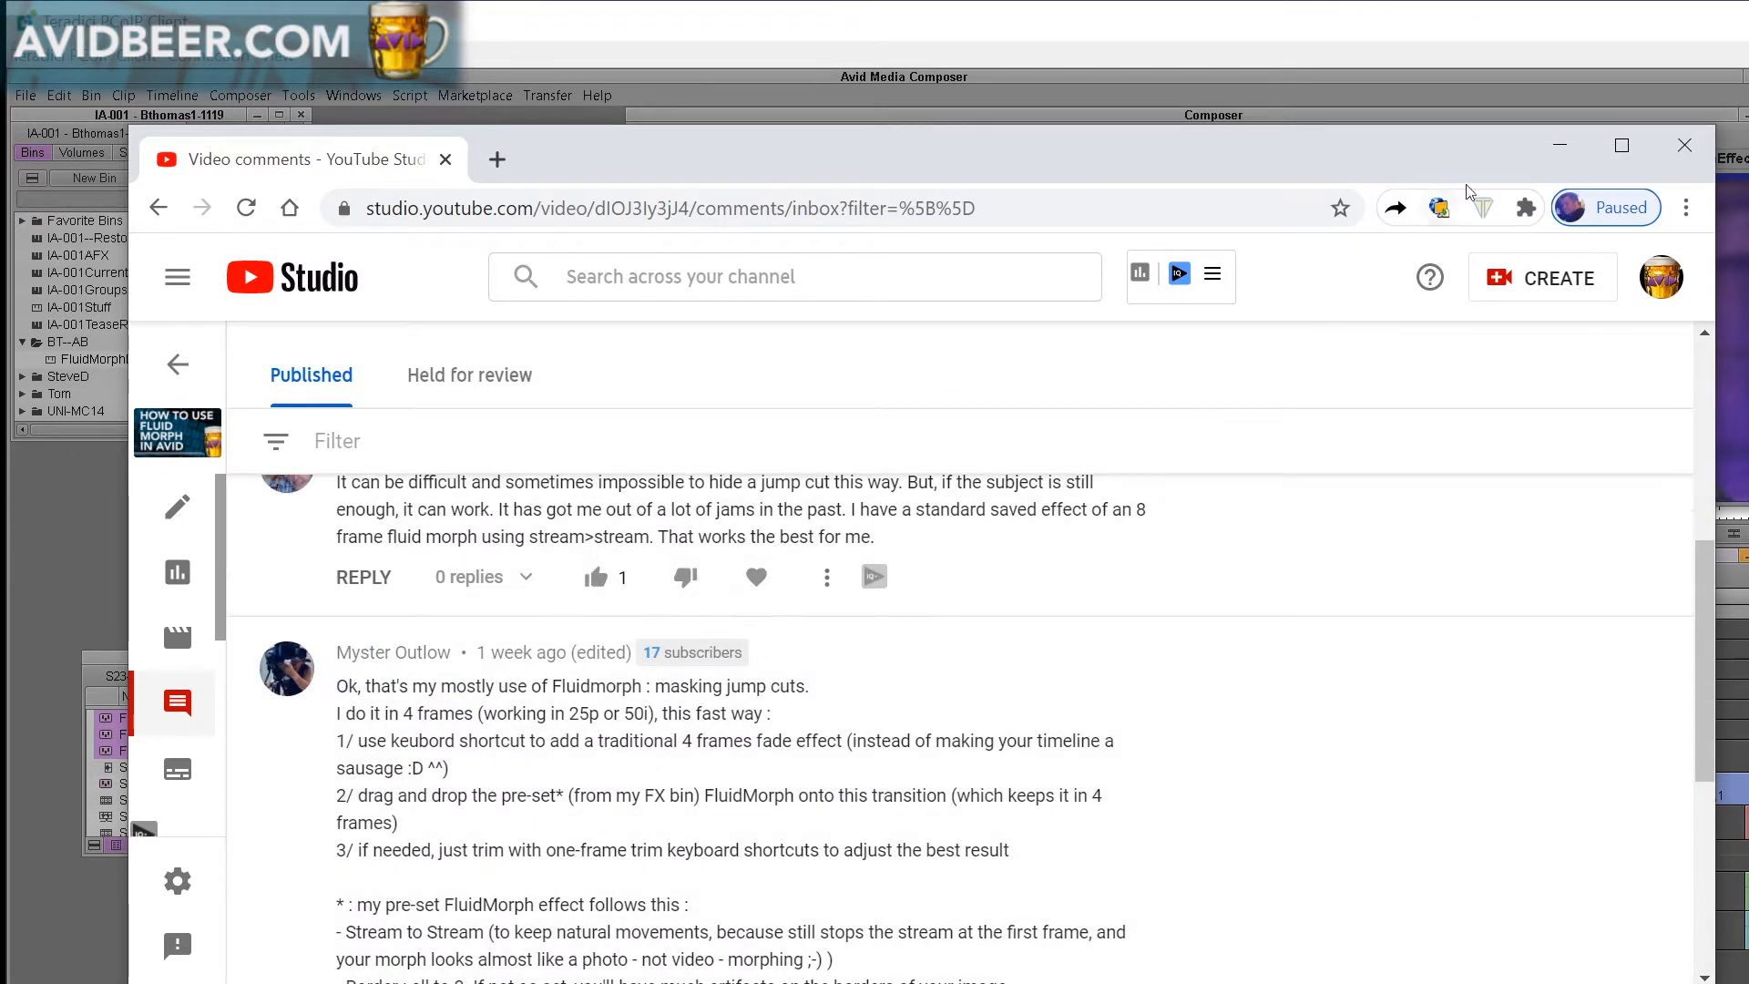
{"action": "left_click", "coordinate": [1559, 146]}
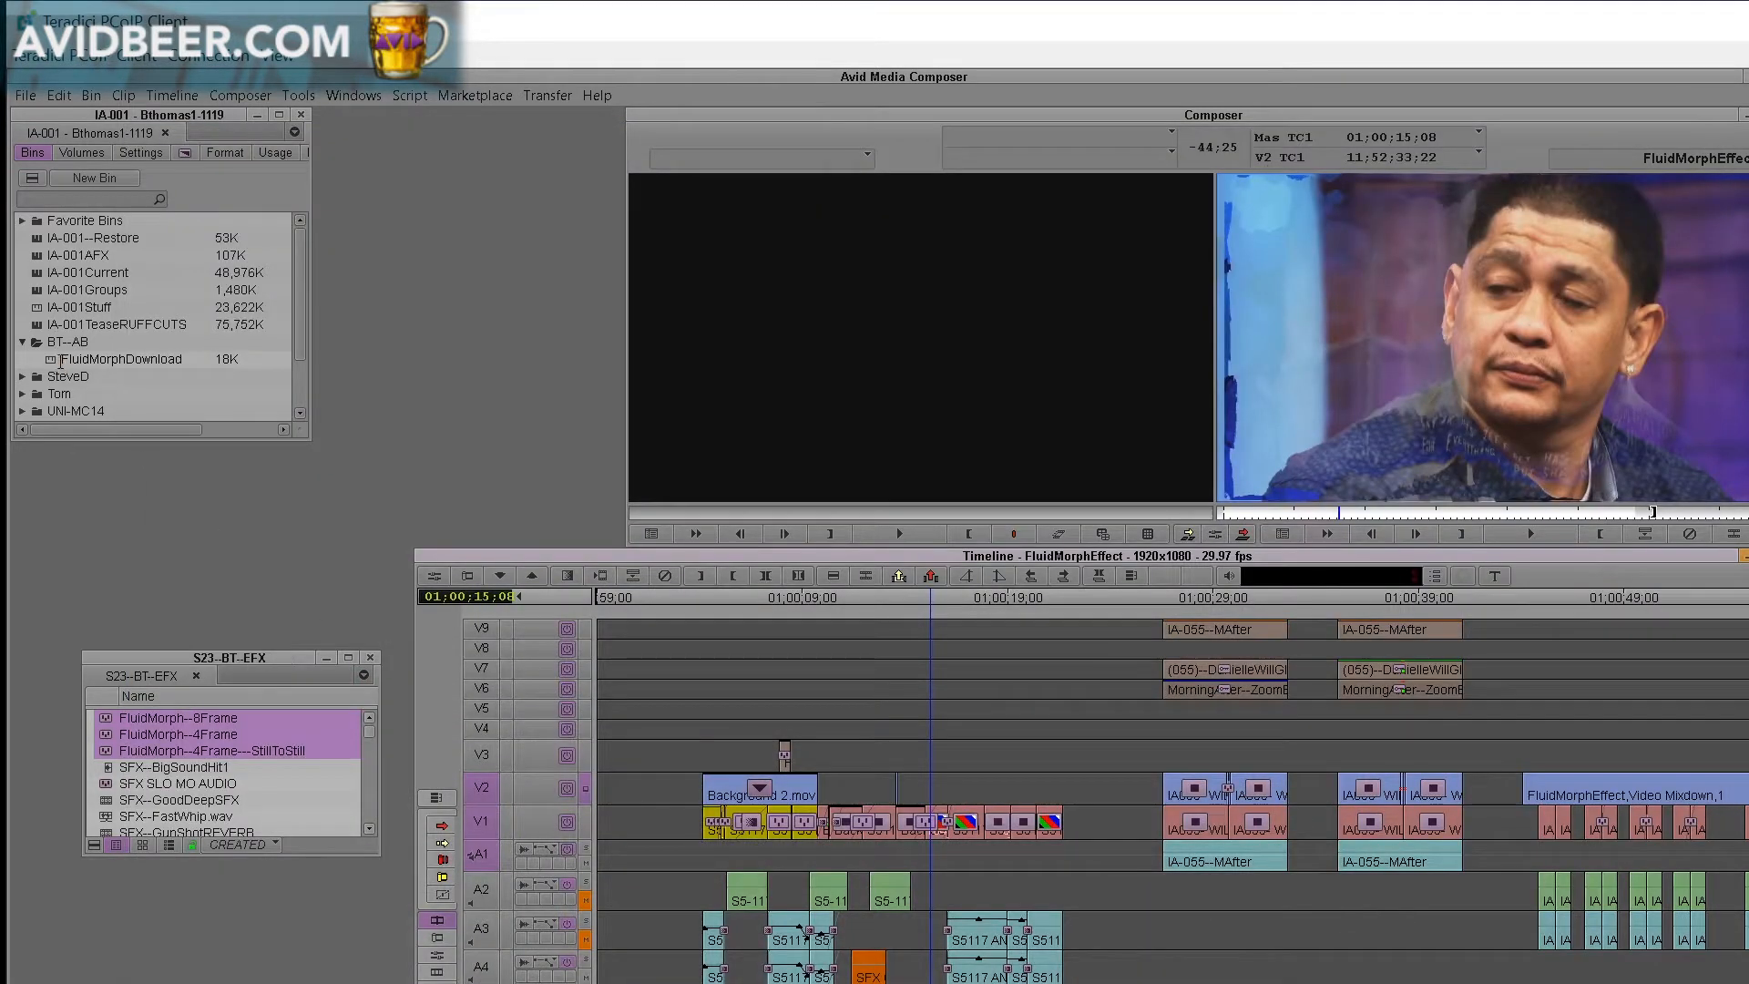
- Open the FluidMorphDownload bin, enlarge the S23--BT-EFX bin to list more effects, and place the download bin below it
{"action": "double_click", "coordinate": [54, 363]}
{"action": "left_click_drag", "start_coordinate": [1186, 609], "coordinate": [610, 381]}
{"action": "left_click_drag", "start_coordinate": [295, 654], "coordinate": [303, 527]}
{"action": "left_click_drag", "start_coordinate": [380, 718], "coordinate": [382, 976]}
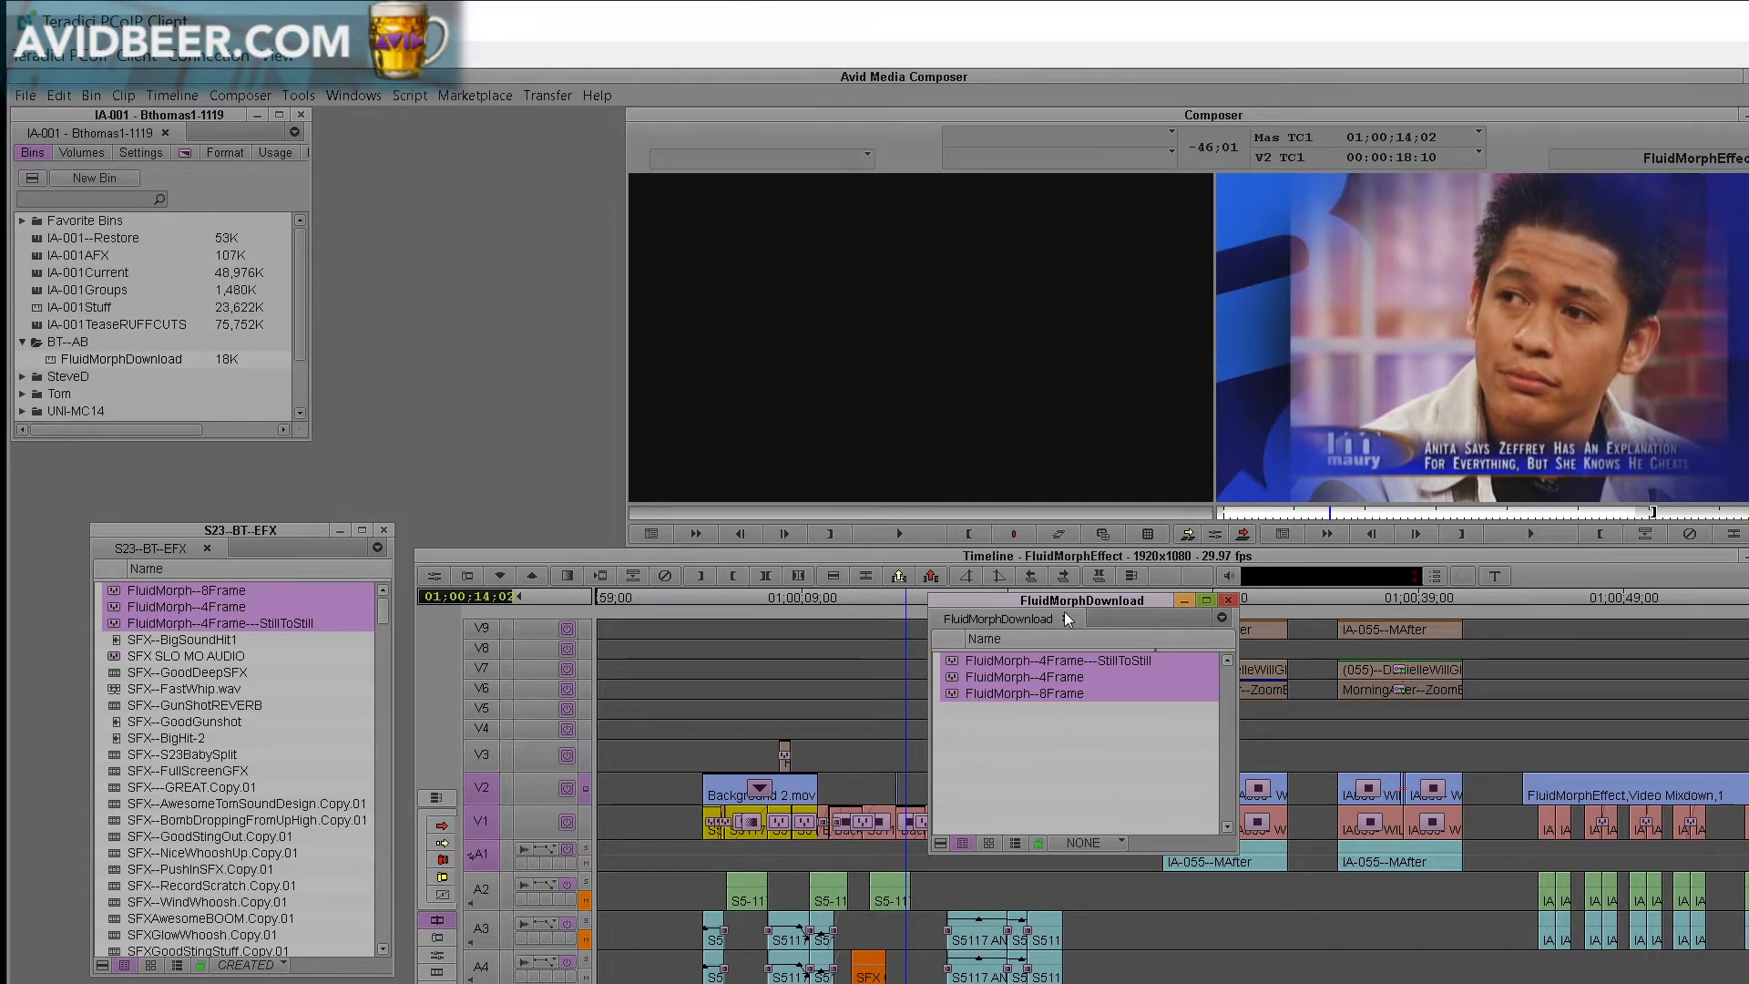
{"action": "left_click_drag", "start_coordinate": [1064, 599], "coordinate": [145, 628]}
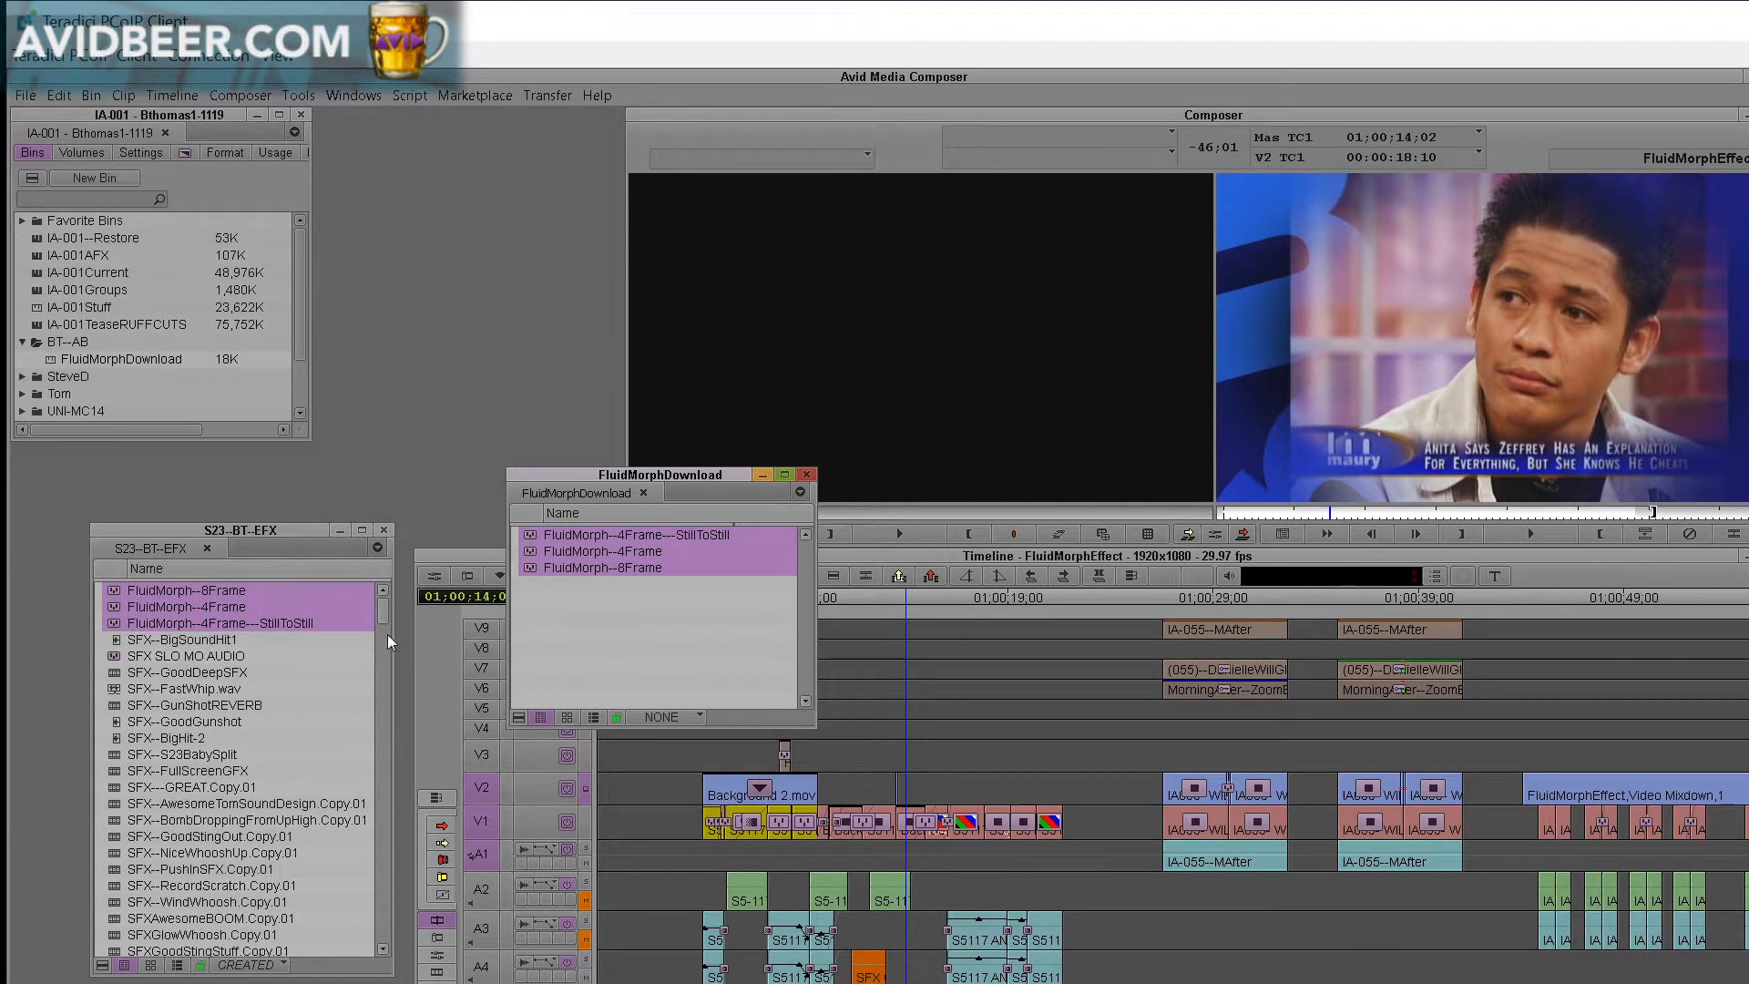
{"action": "left_click_drag", "start_coordinate": [381, 614], "coordinate": [340, 599]}
{"action": "left_click_drag", "start_coordinate": [678, 481], "coordinate": [241, 936]}
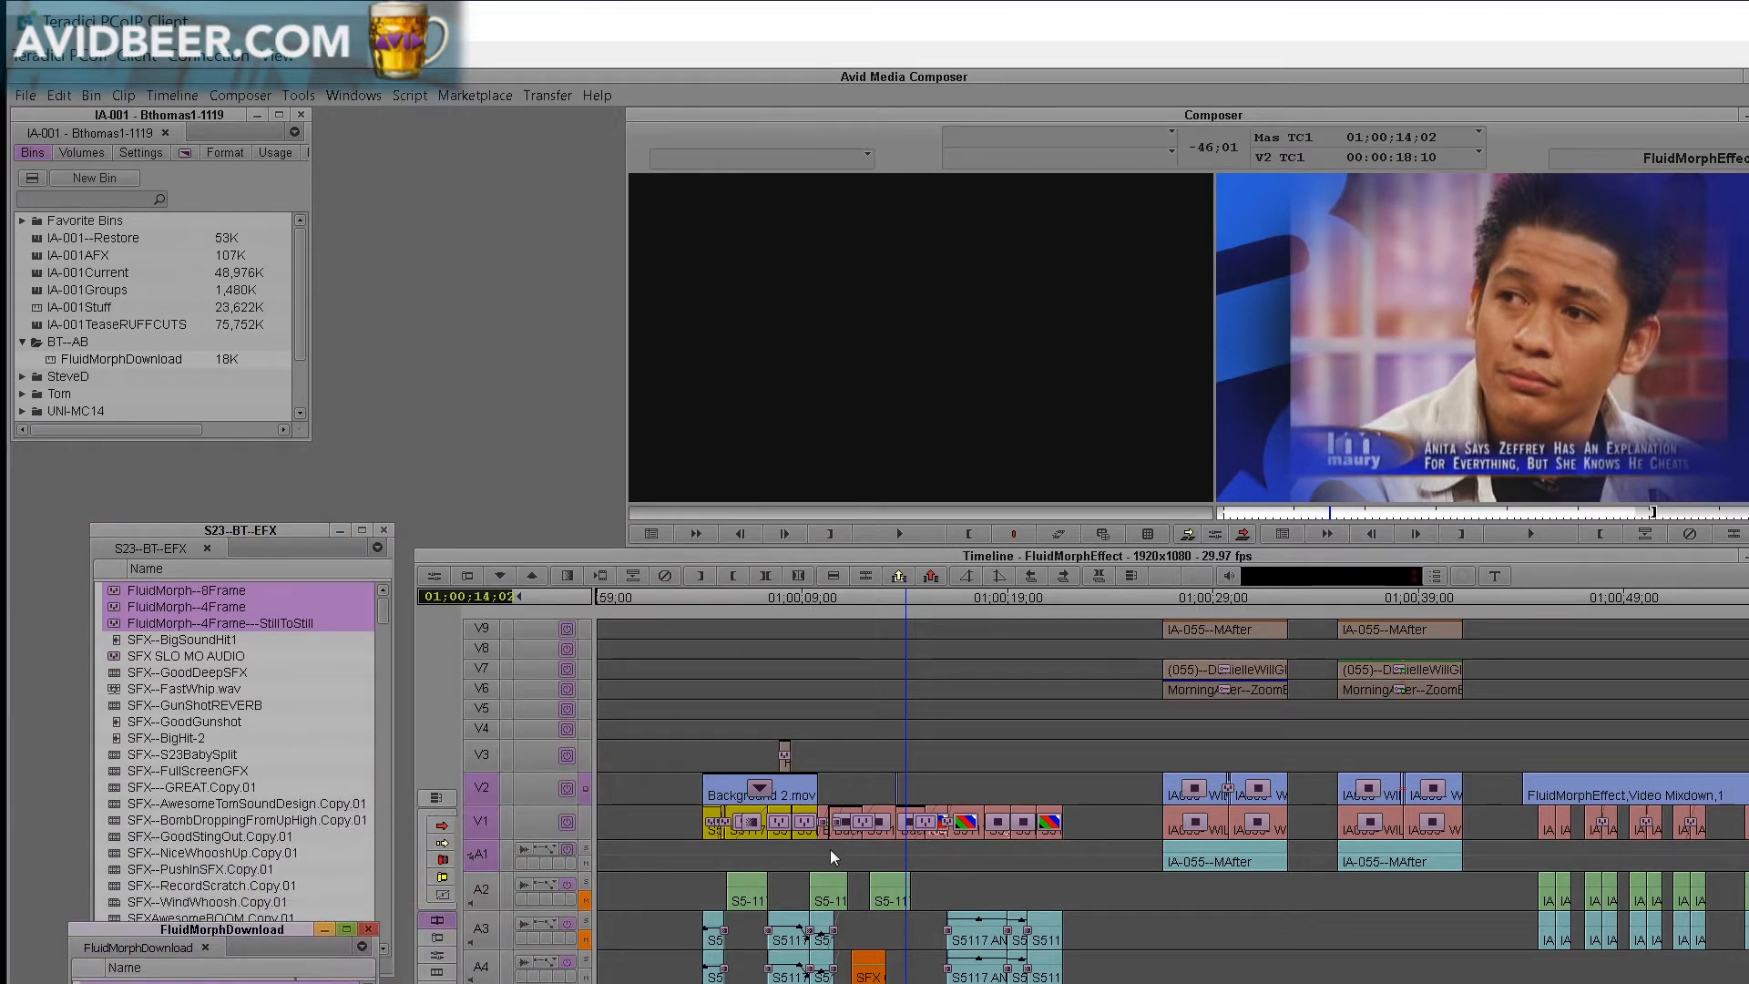
- Park on the V1 transition in the second short clip pair under the video mixdown and open its FluidMorph effect settings
{"action": "left_click_drag", "start_coordinate": [1500, 871], "coordinate": [1603, 850]}
{"action": "key", "text": "ctrl+]"}
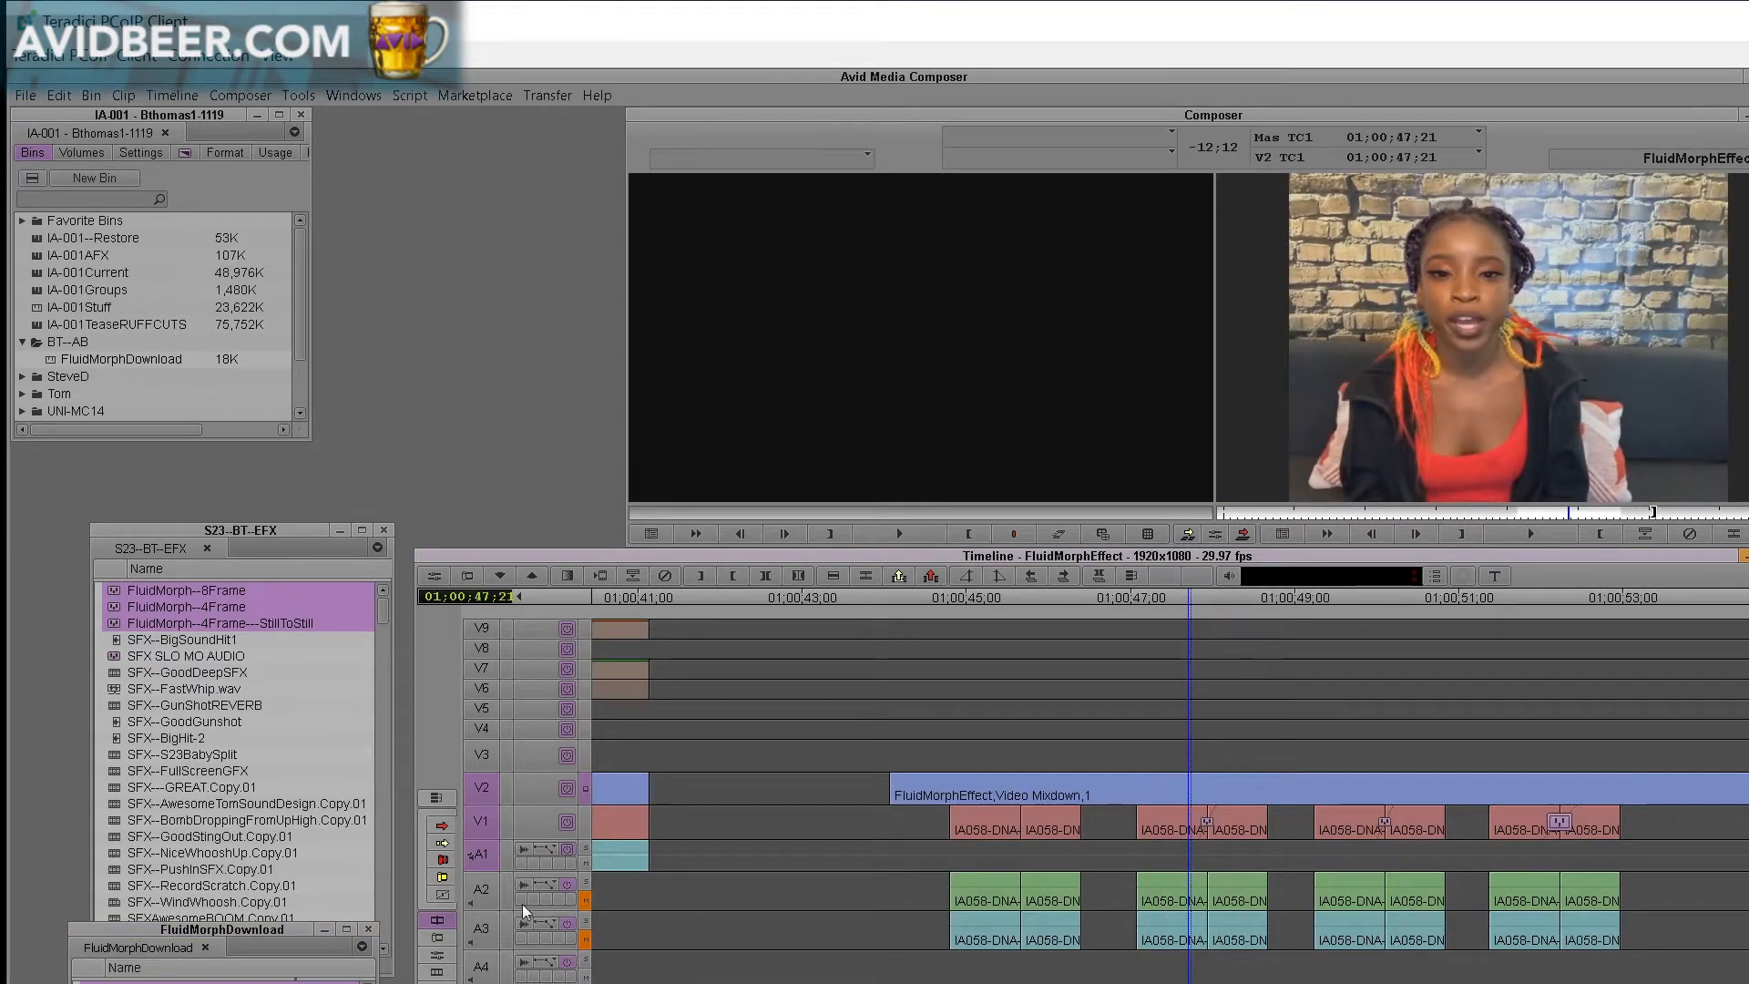
{"action": "left_click_drag", "start_coordinate": [1193, 818], "coordinate": [1210, 821]}
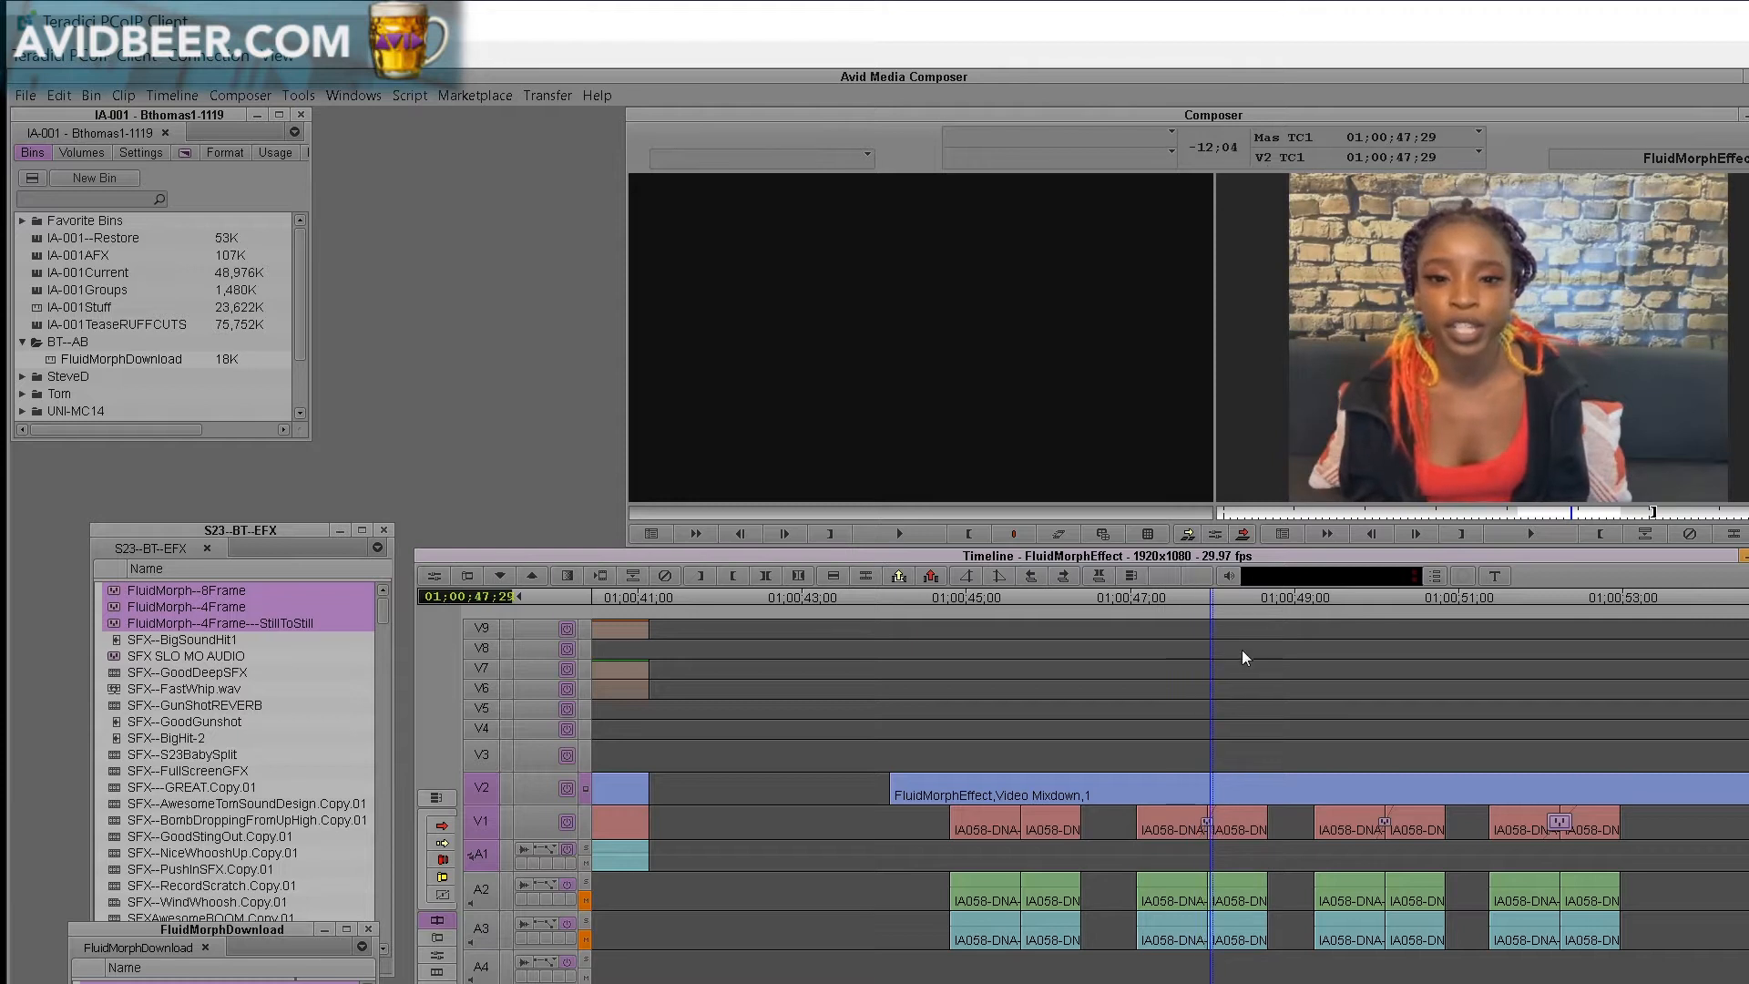
{"action": "left_click", "coordinate": [1213, 534]}
{"action": "left_click", "coordinate": [1210, 765]}
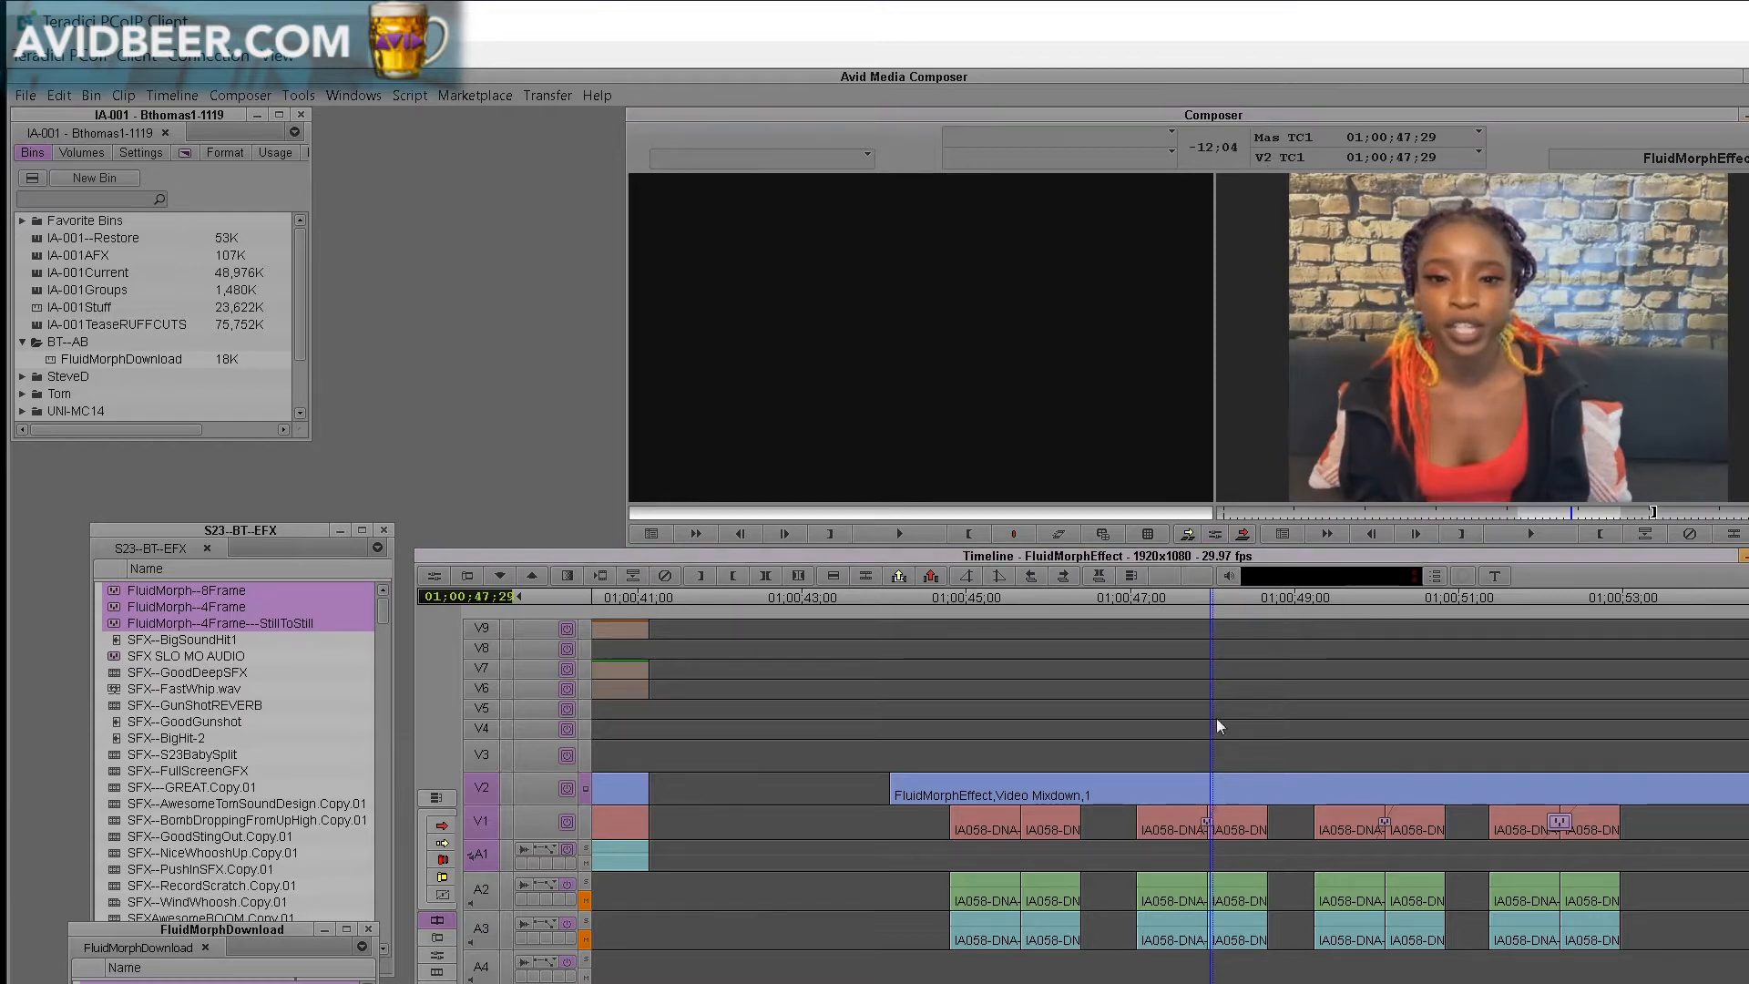
{"action": "left_click", "coordinate": [1211, 534]}
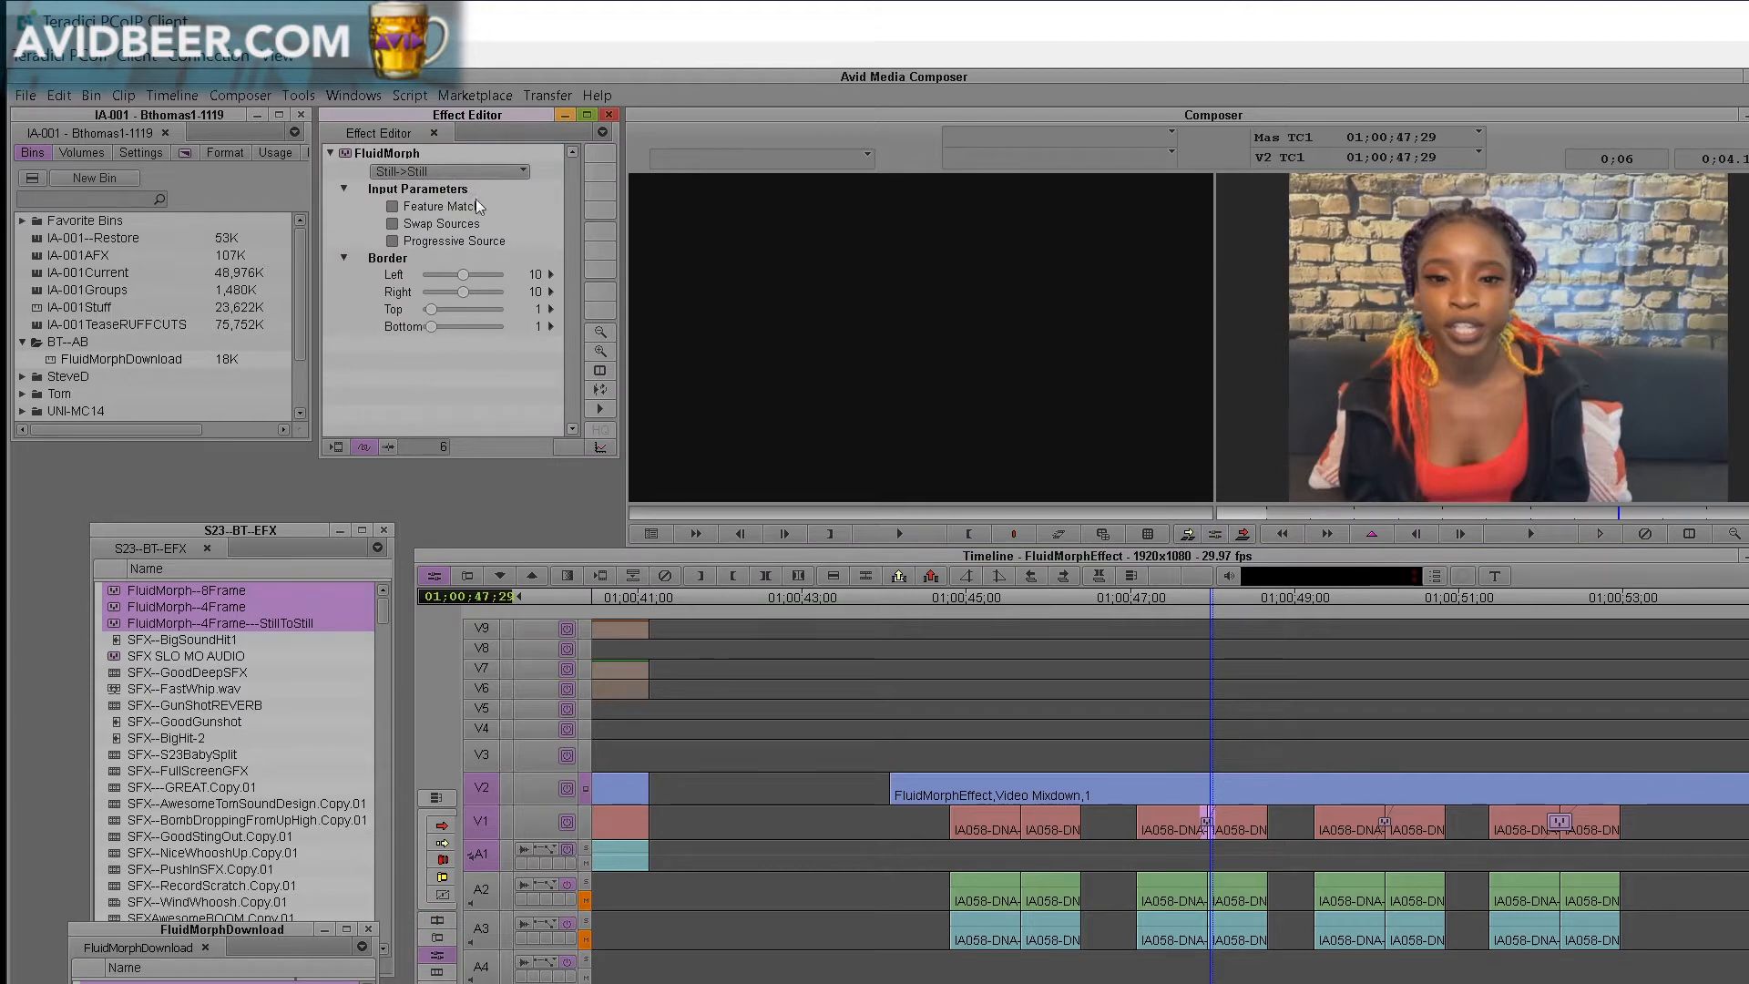
- Examine the FluidMorph settings of the third and fourth clip pairs' transitions, keeping Stream->Stream on the third
{"action": "left_click", "coordinate": [1386, 827]}
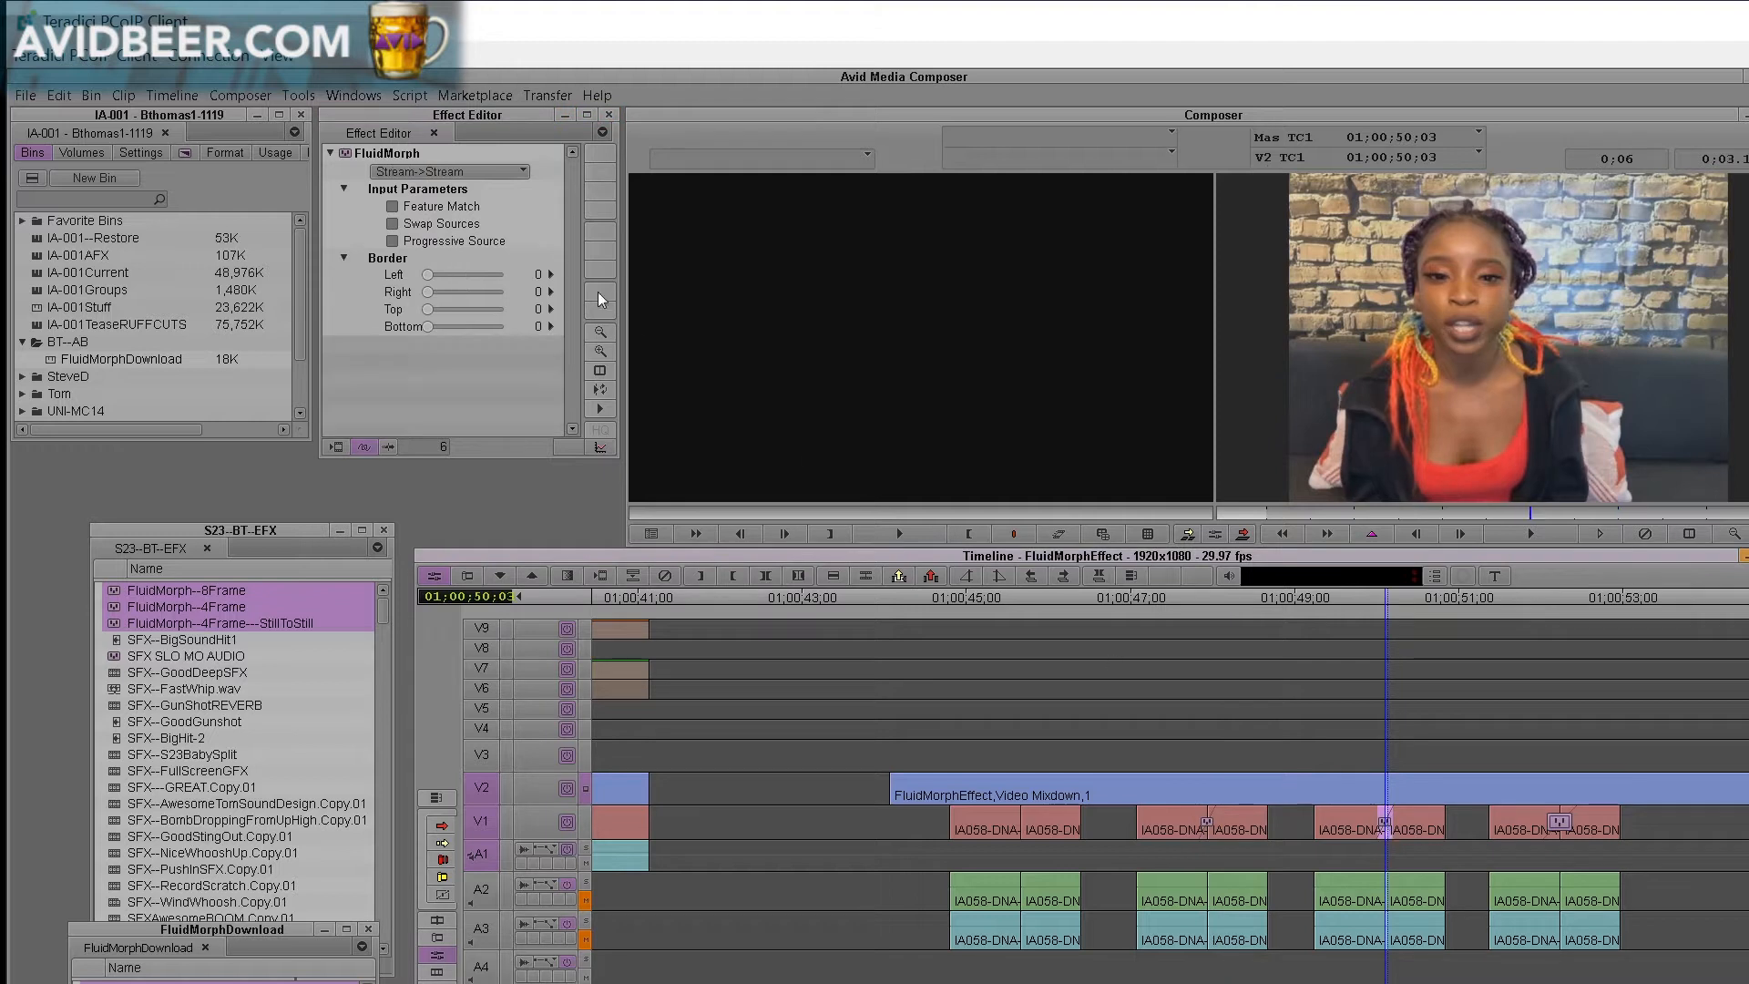
{"action": "left_click", "coordinate": [519, 171]}
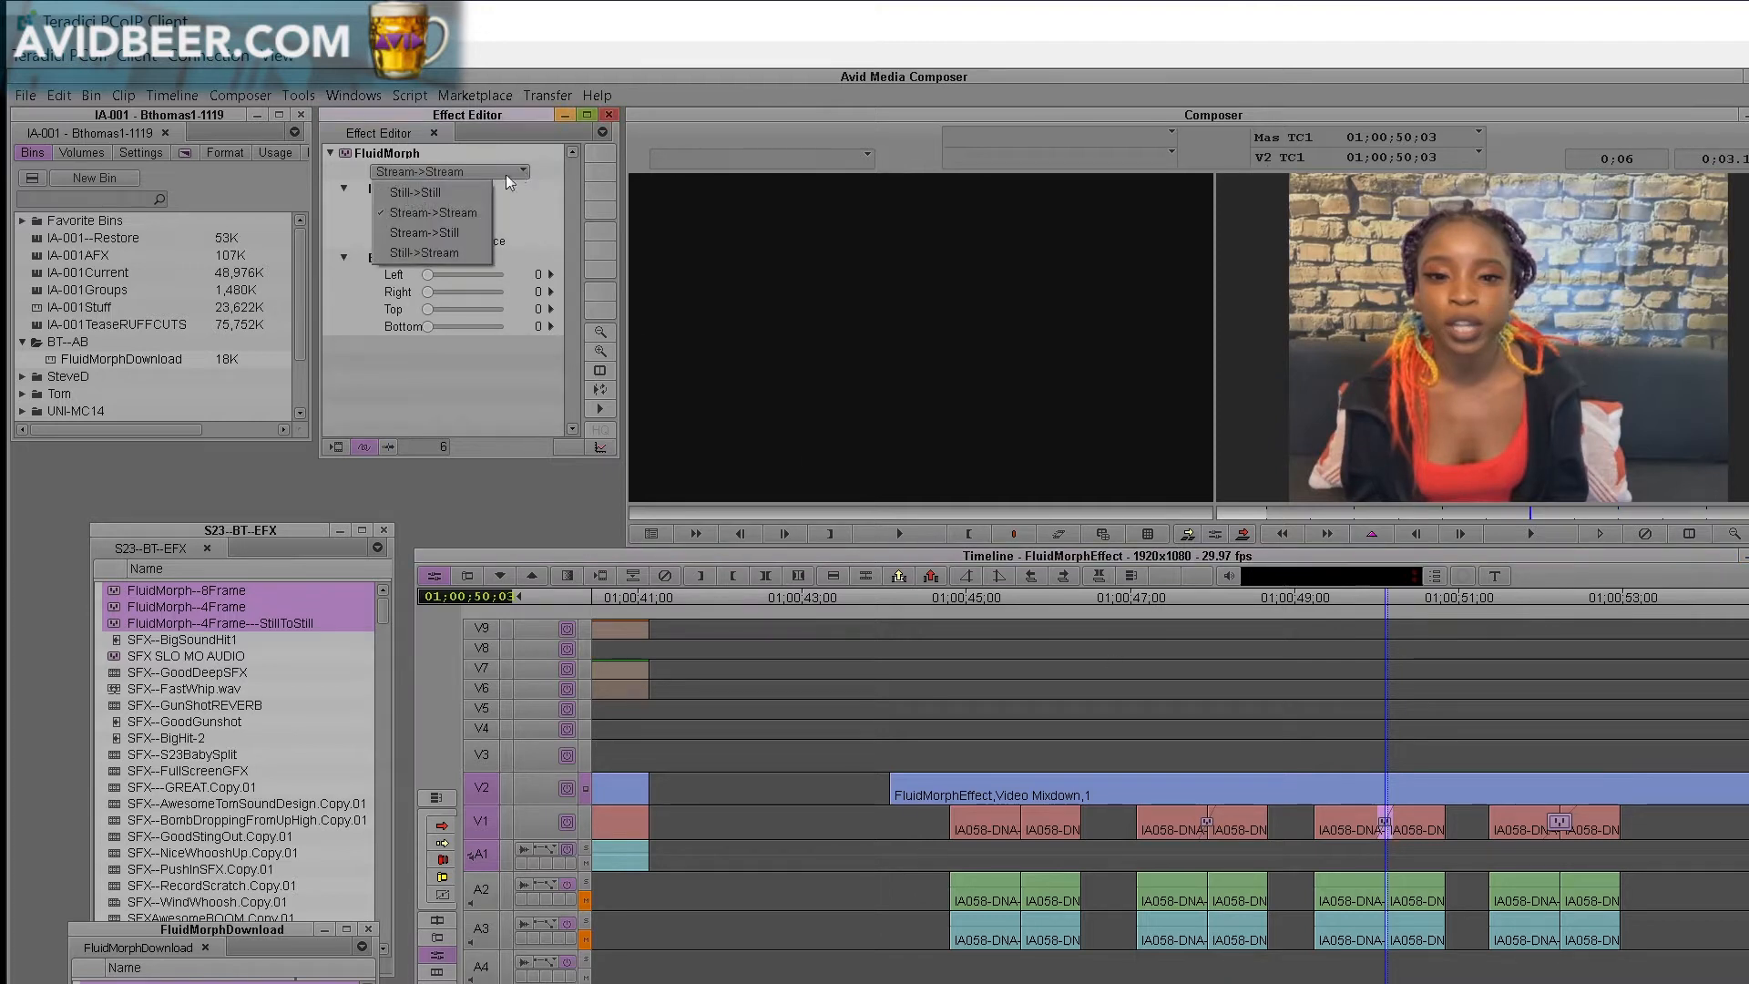
{"action": "left_click", "coordinate": [478, 211]}
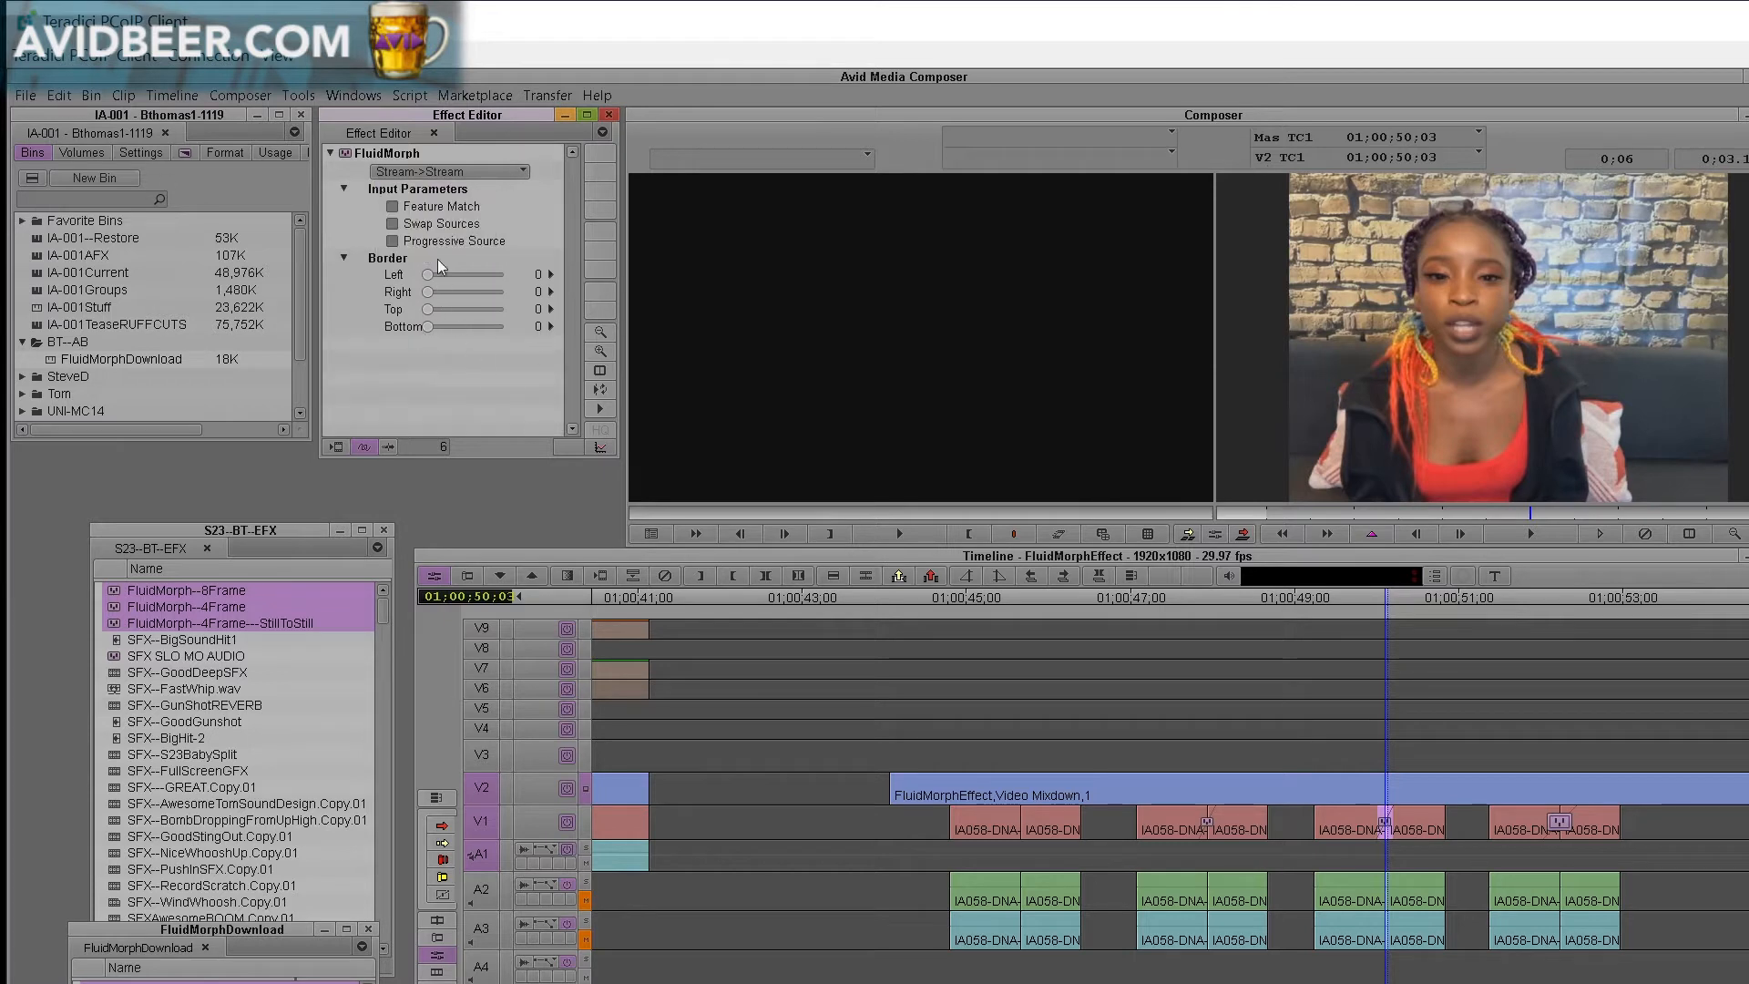
{"action": "left_click", "coordinate": [1566, 829]}
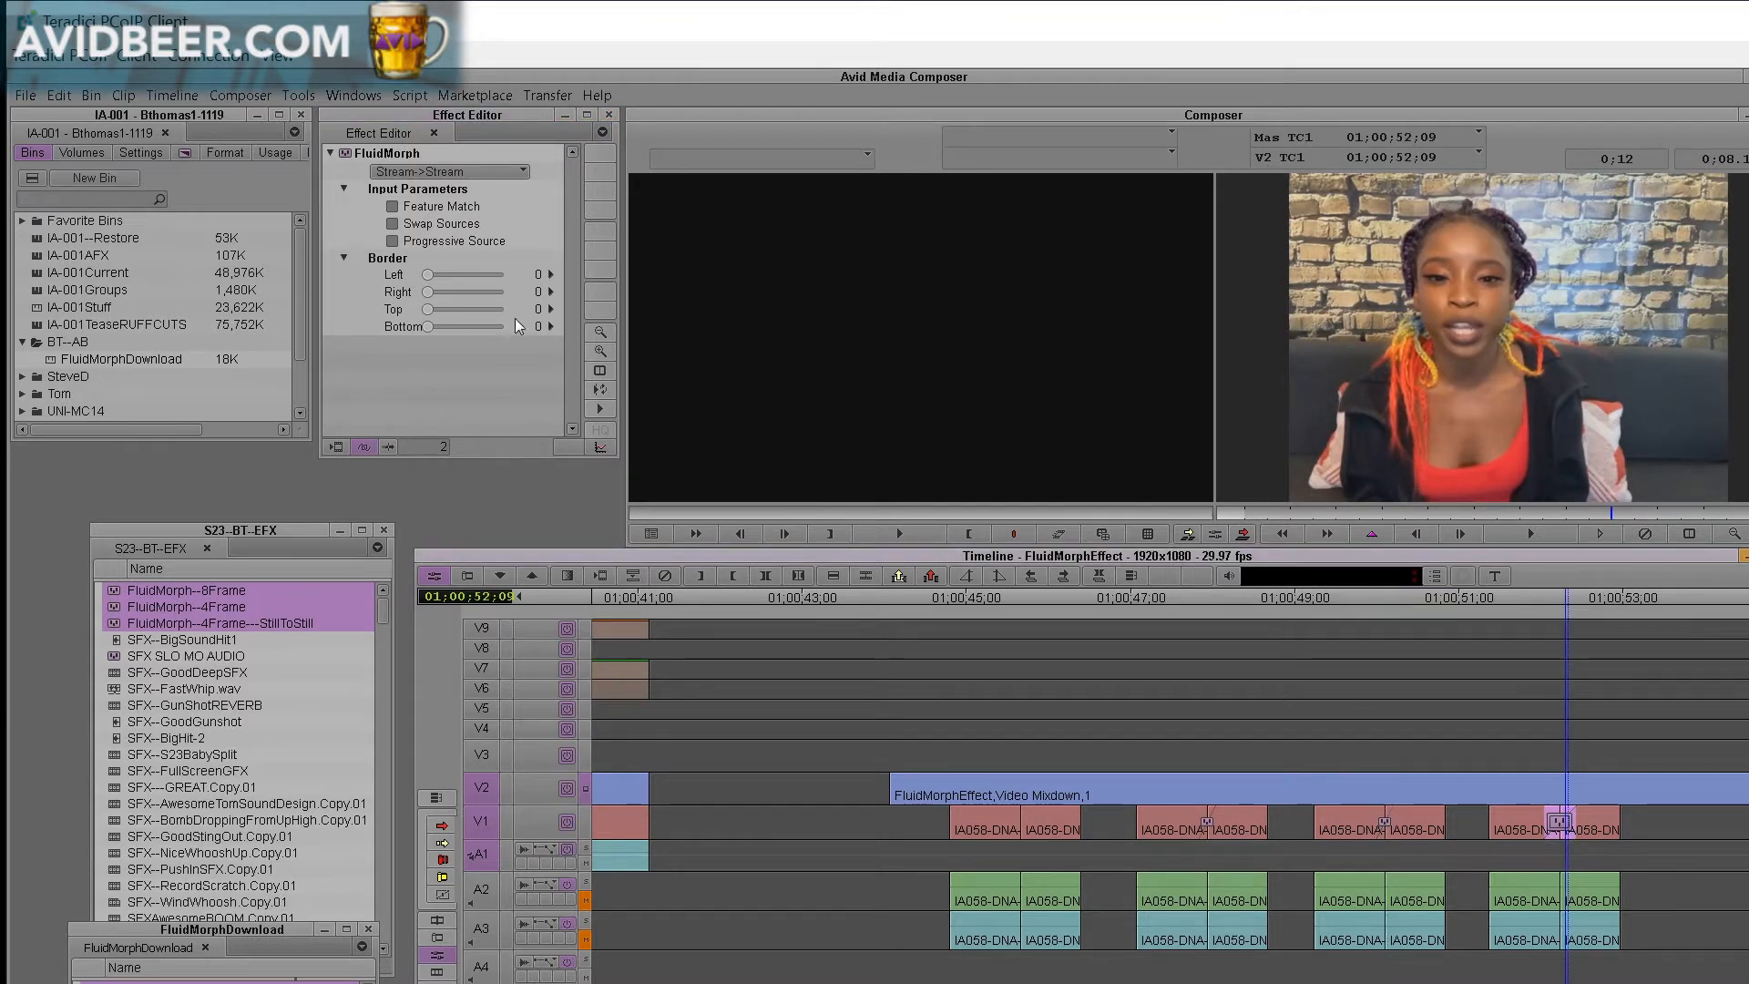
- Leave effect mode and mark an in-to-out range around the fourth clip pair's FluidMorph transition to check its length
{"action": "left_click", "coordinate": [438, 937]}
{"action": "left_click", "coordinate": [1566, 864]}
{"action": "key", "text": "Left"}
{"action": "key", "text": "Left"}
{"action": "key", "text": "Left"}
{"action": "key", "text": "Left"}
{"action": "key", "text": "Left"}
{"action": "key", "text": "Left"}
{"action": "key", "text": "Left"}
{"action": "key", "text": "Left"}
{"action": "key", "text": "Left"}
{"action": "key", "text": "i"}
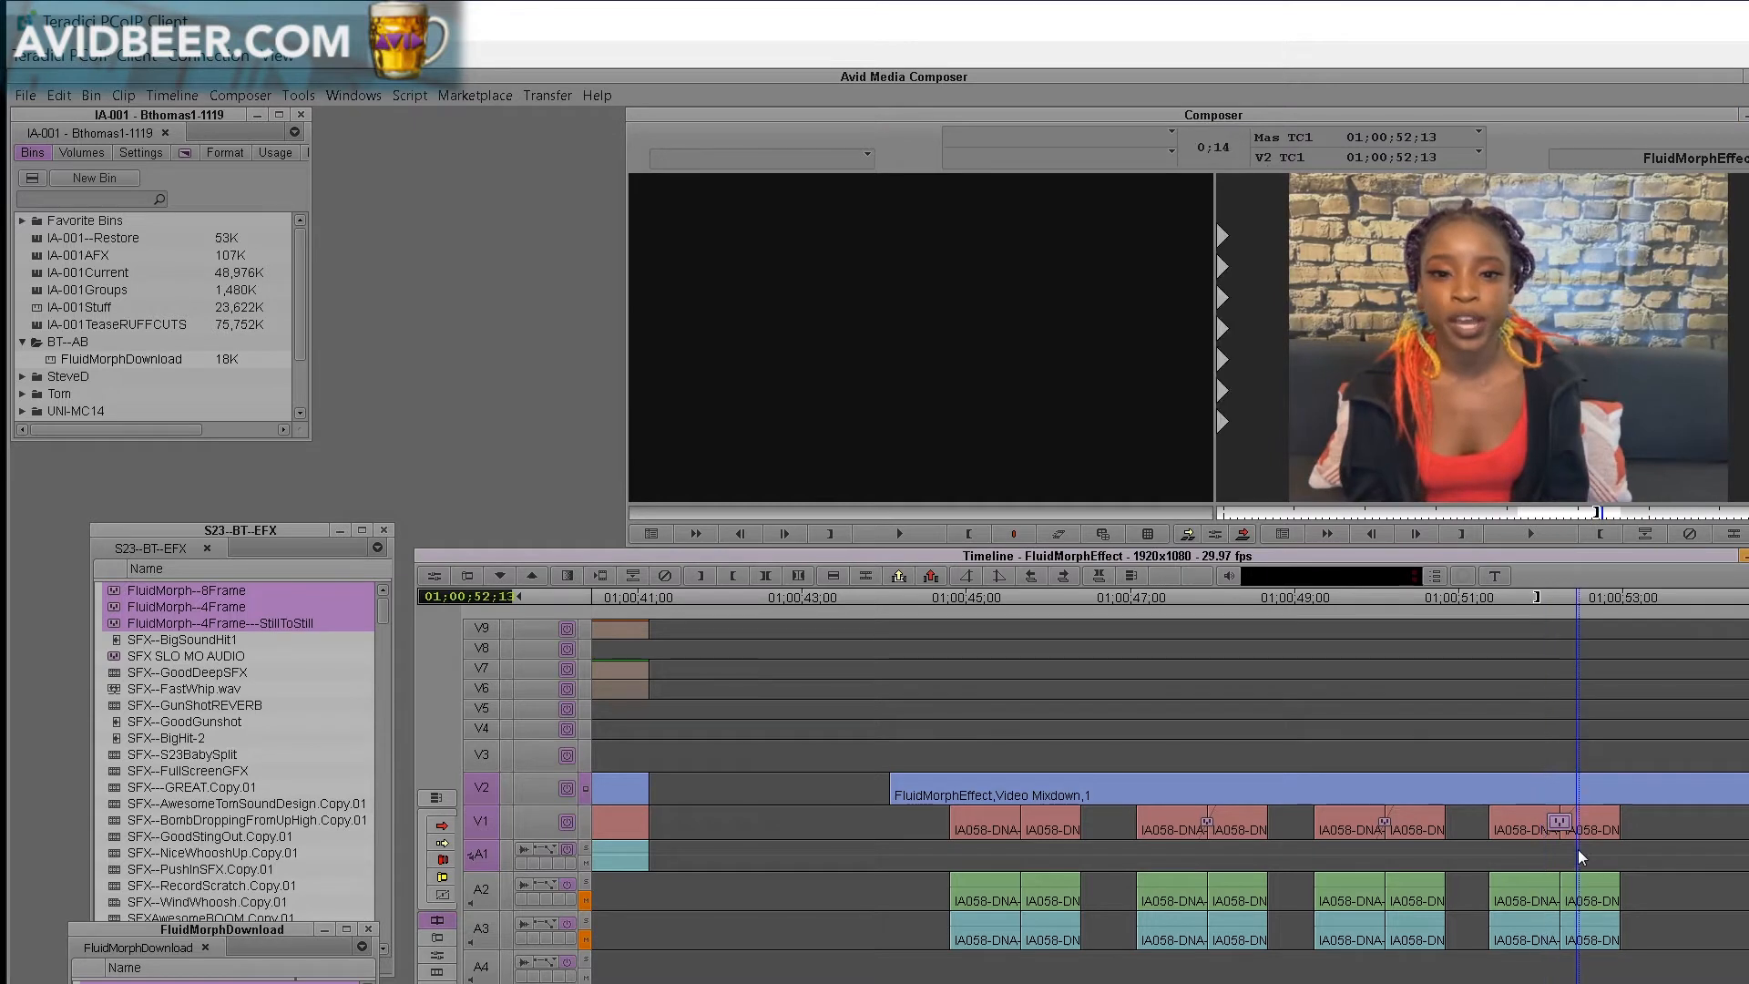
{"action": "left_click", "coordinate": [1577, 849]}
{"action": "key", "text": "o"}
{"action": "key", "text": "q"}
{"action": "key", "text": "Right"}
{"action": "key", "text": "i"}
{"action": "left_click", "coordinate": [1572, 853]}
{"action": "key", "text": "o"}
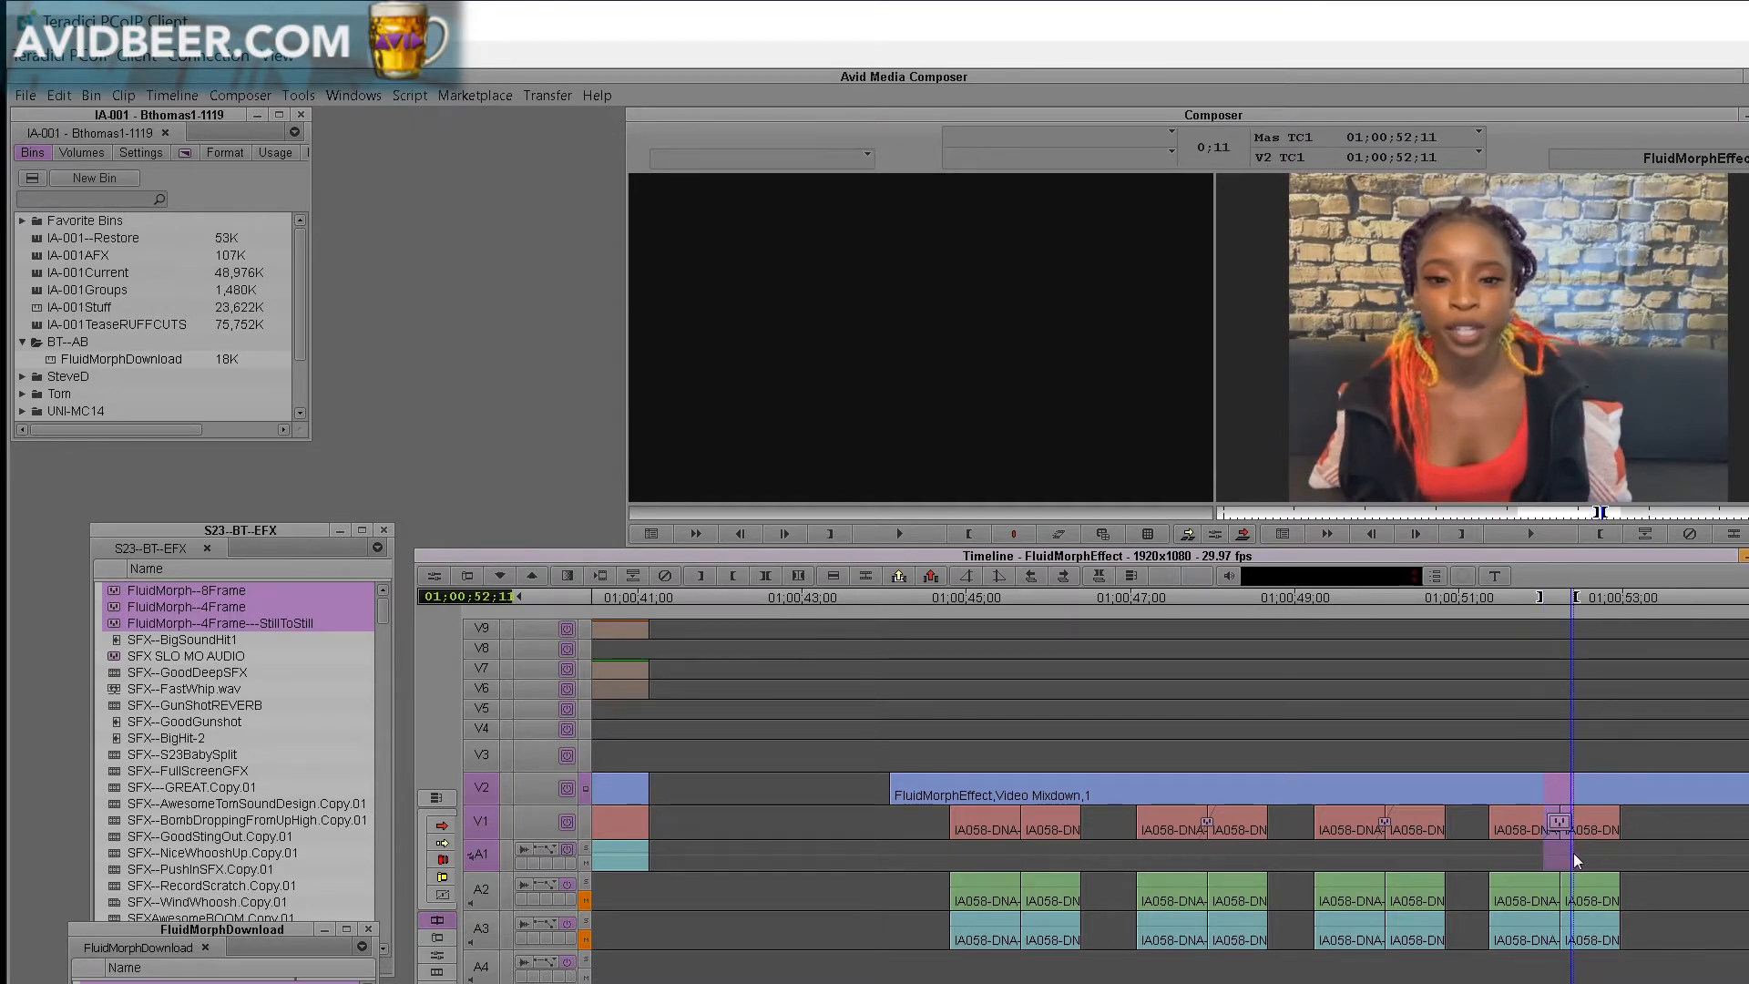
- Re-mark the in and out points on a single frame at the fourth clip pair's transition
{"action": "left_click", "coordinate": [1554, 855]}
{"action": "key", "text": "q"}
{"action": "left_click", "coordinate": [1555, 854]}
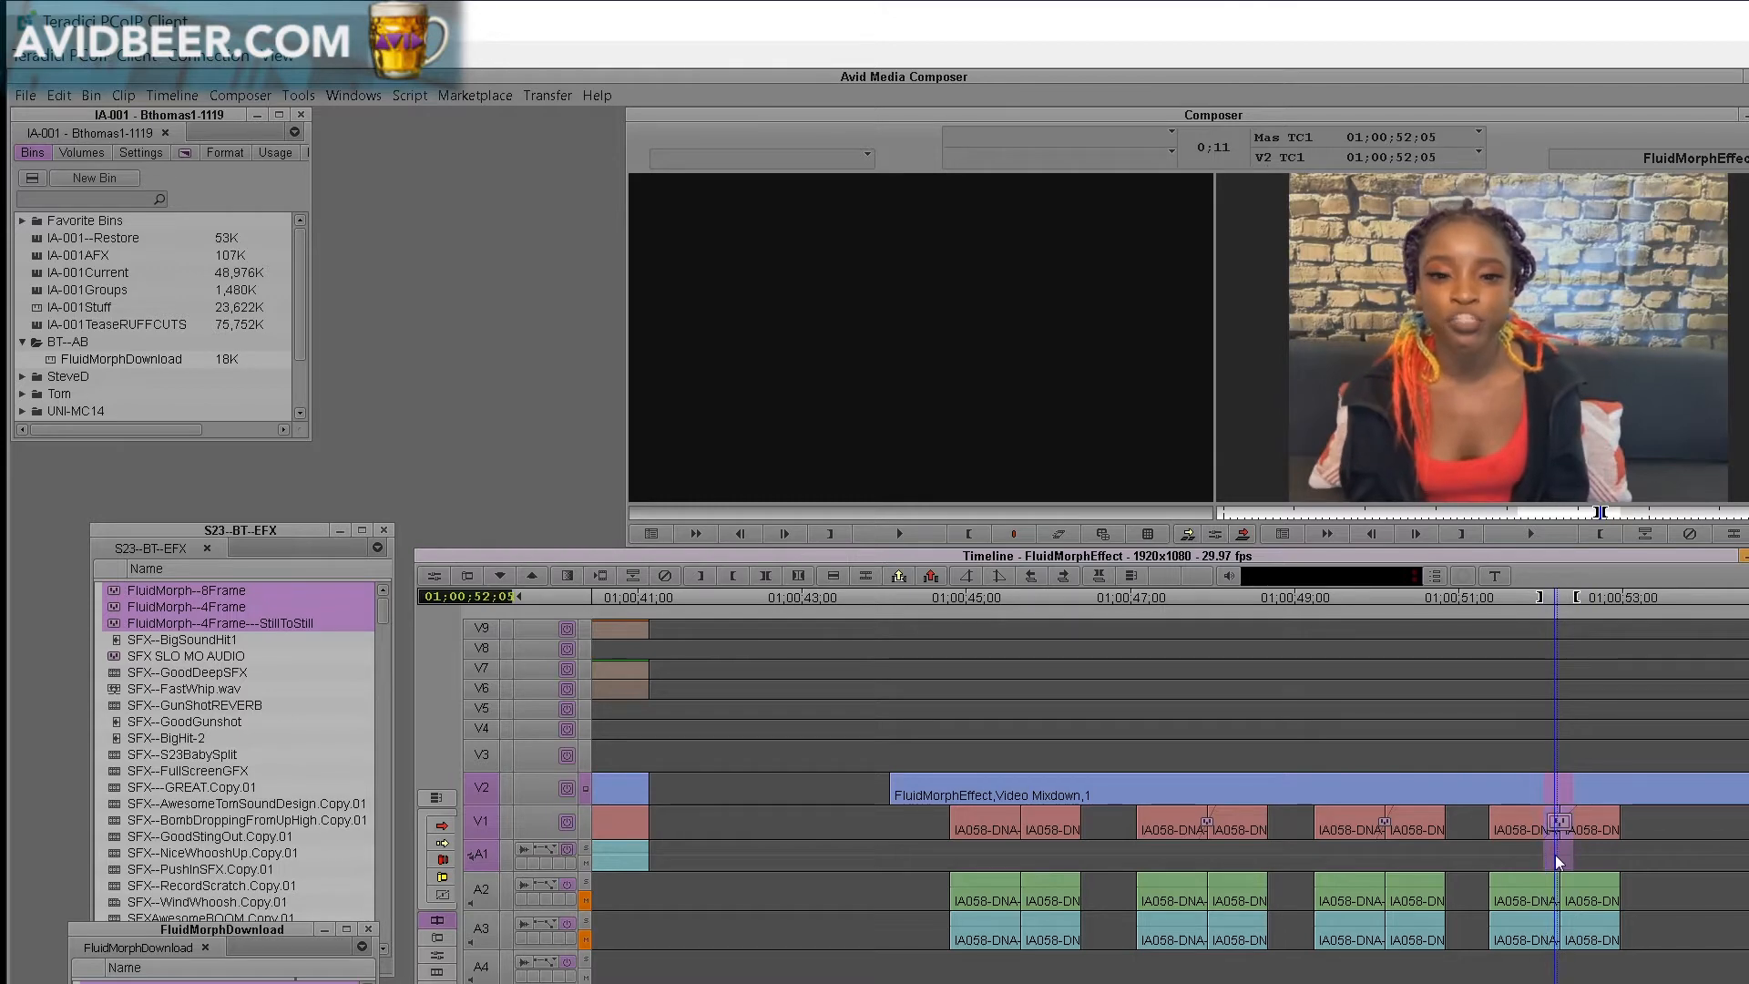
{"action": "key", "text": "i"}
{"action": "key", "text": "o"}
{"action": "key", "text": "Up"}
{"action": "key", "text": "Up"}
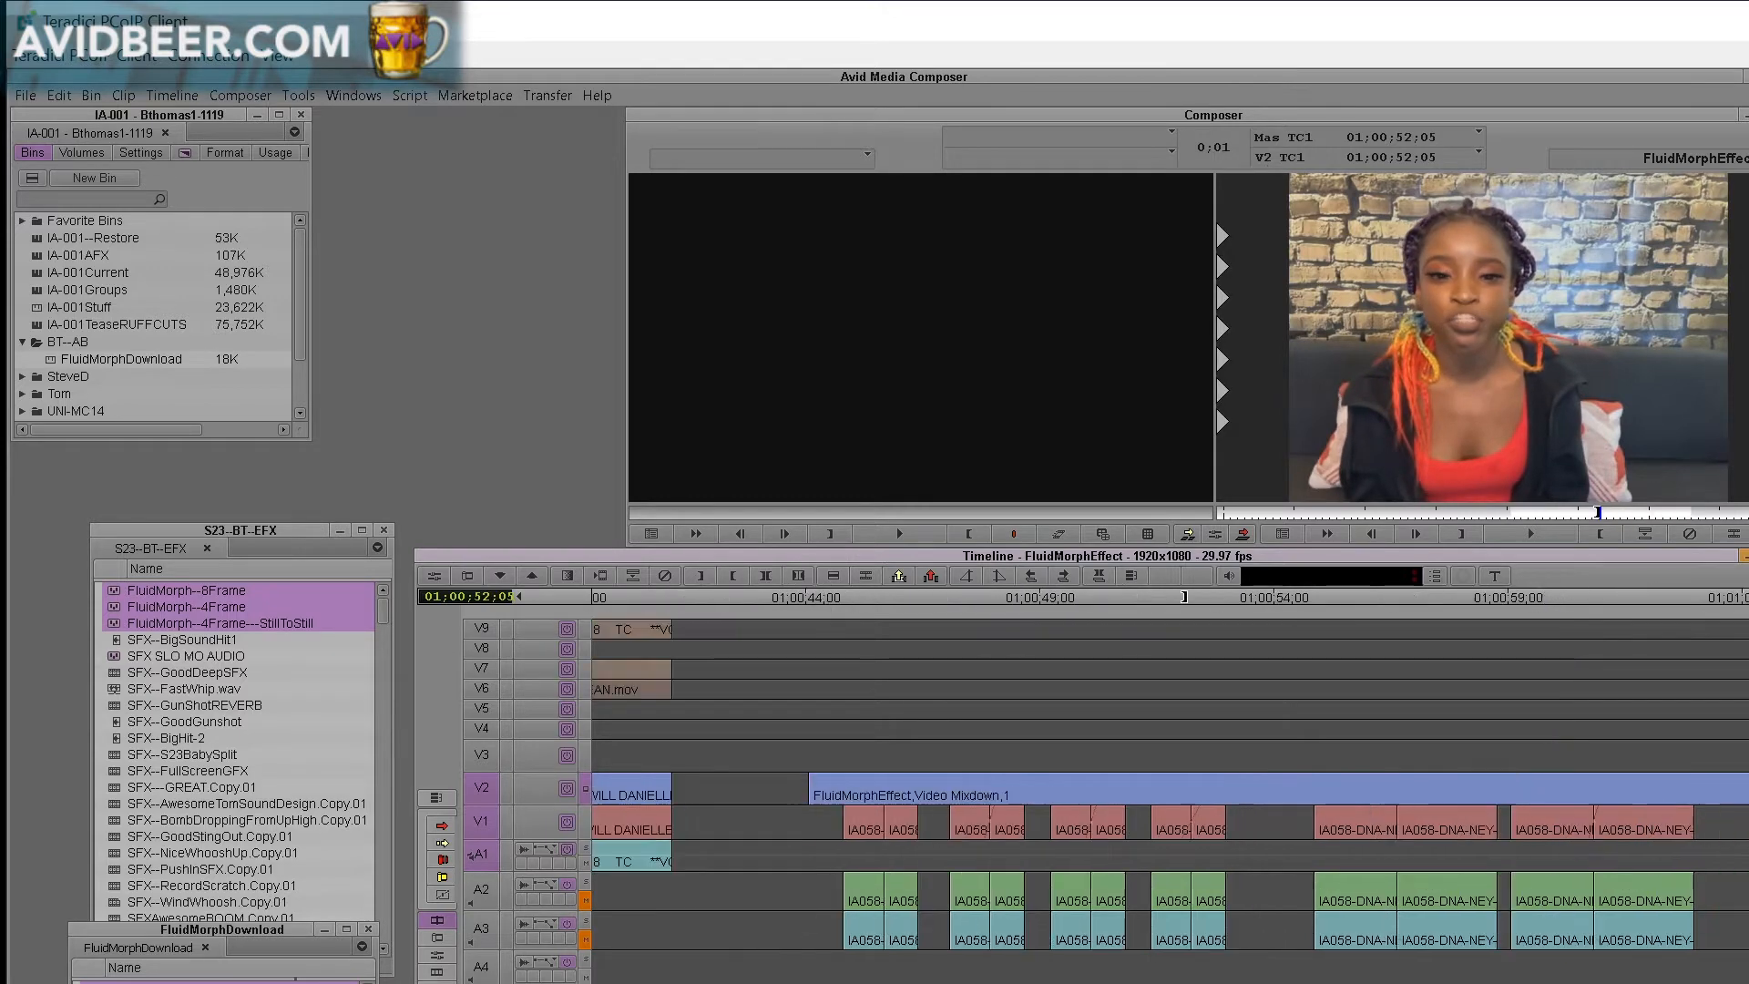
- Compare the frames on either side of the plain jump cut in the first short clip pair under the video mixdown
{"action": "left_click", "coordinate": [1307, 879]}
{"action": "left_click", "coordinate": [1030, 827]}
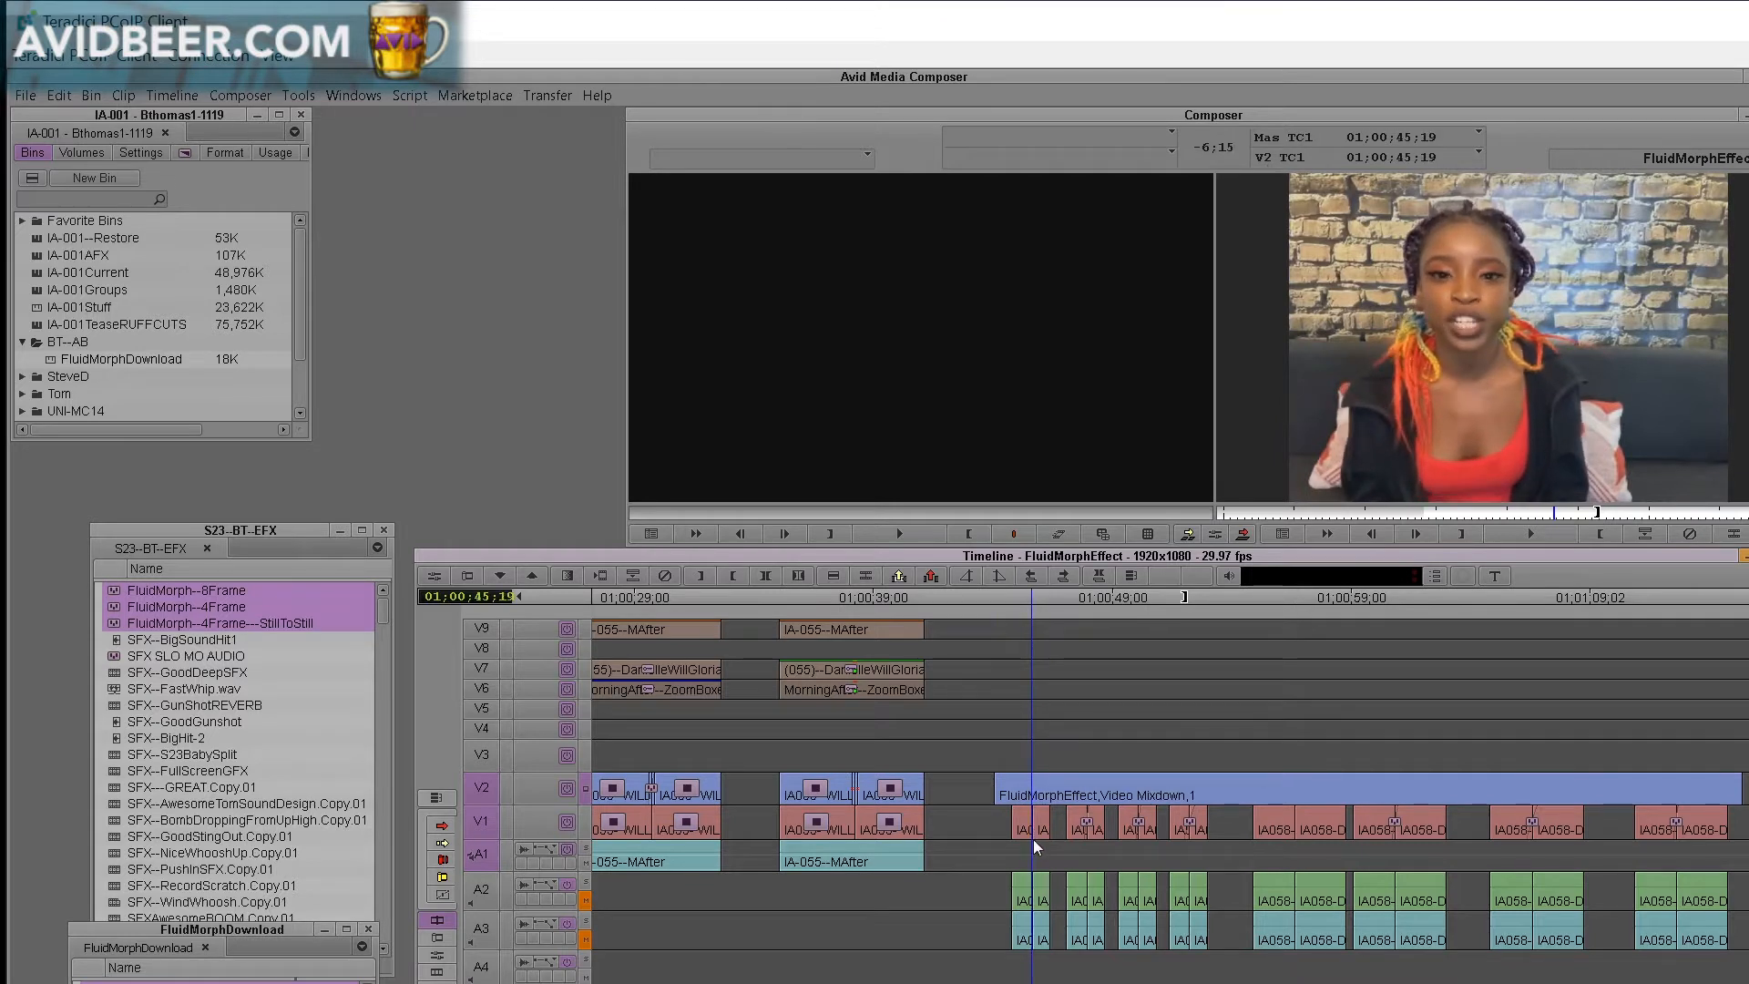
{"action": "key", "text": "Left"}
{"action": "key", "text": "Right"}
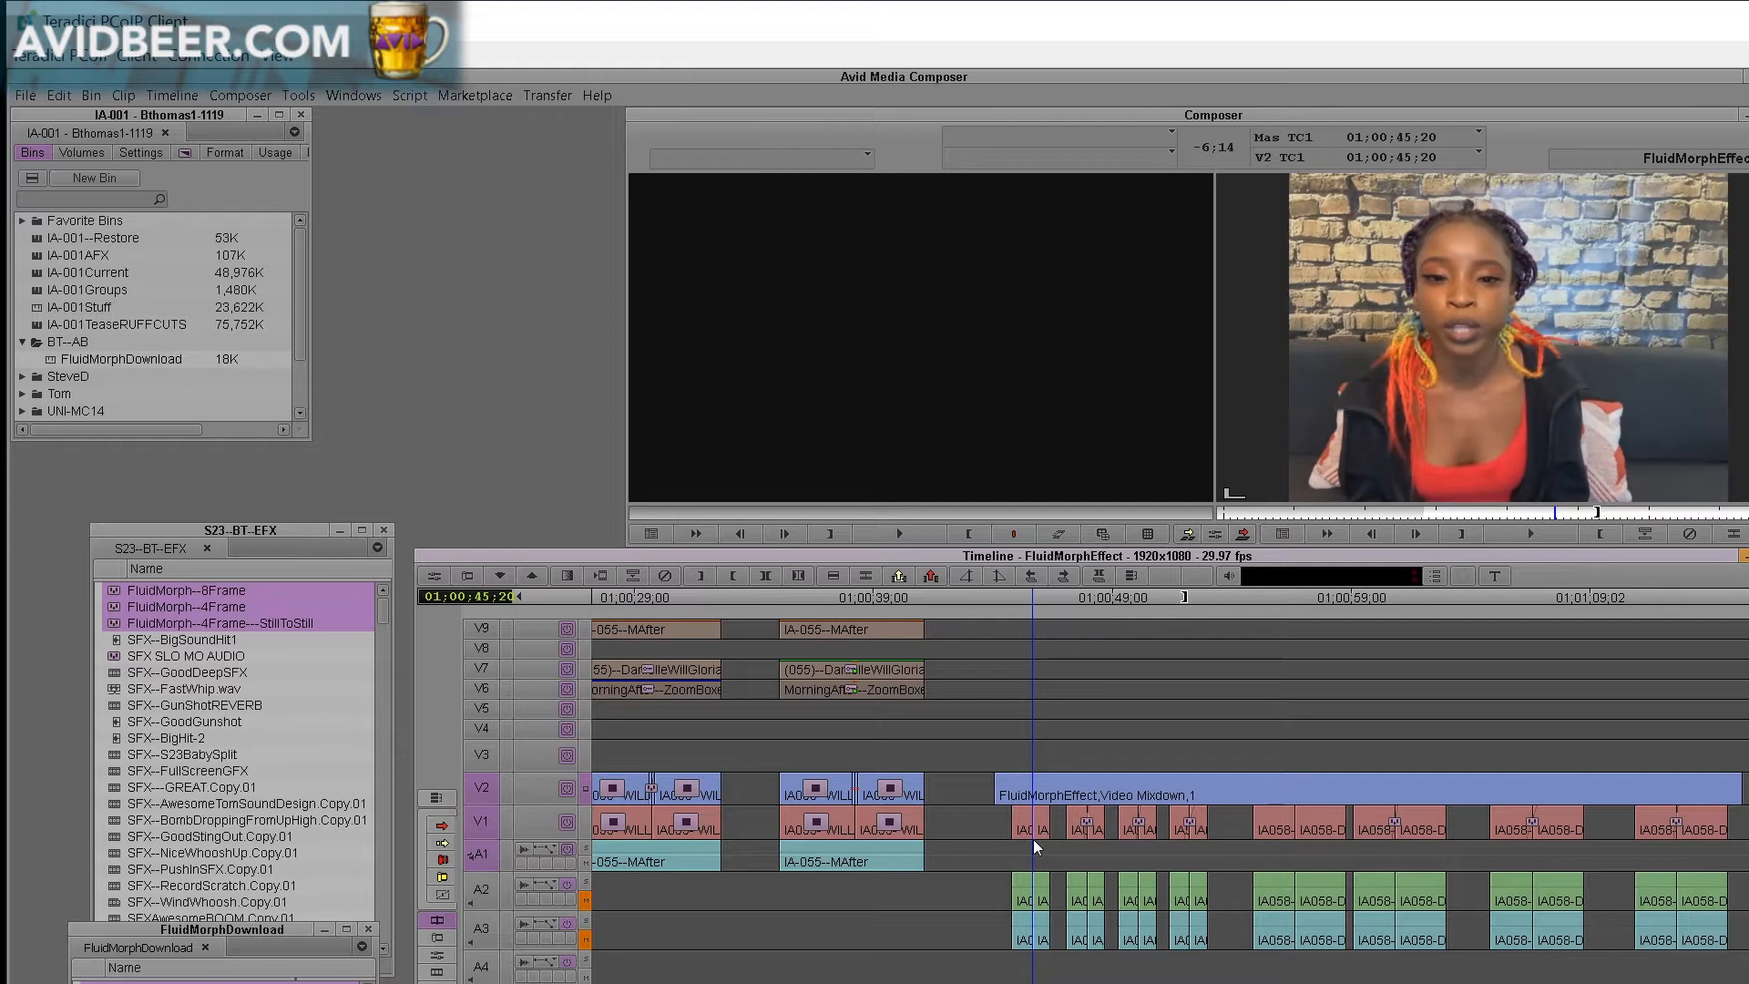
{"action": "key", "text": "Left"}
{"action": "key", "text": "Right"}
{"action": "key", "text": "Left"}
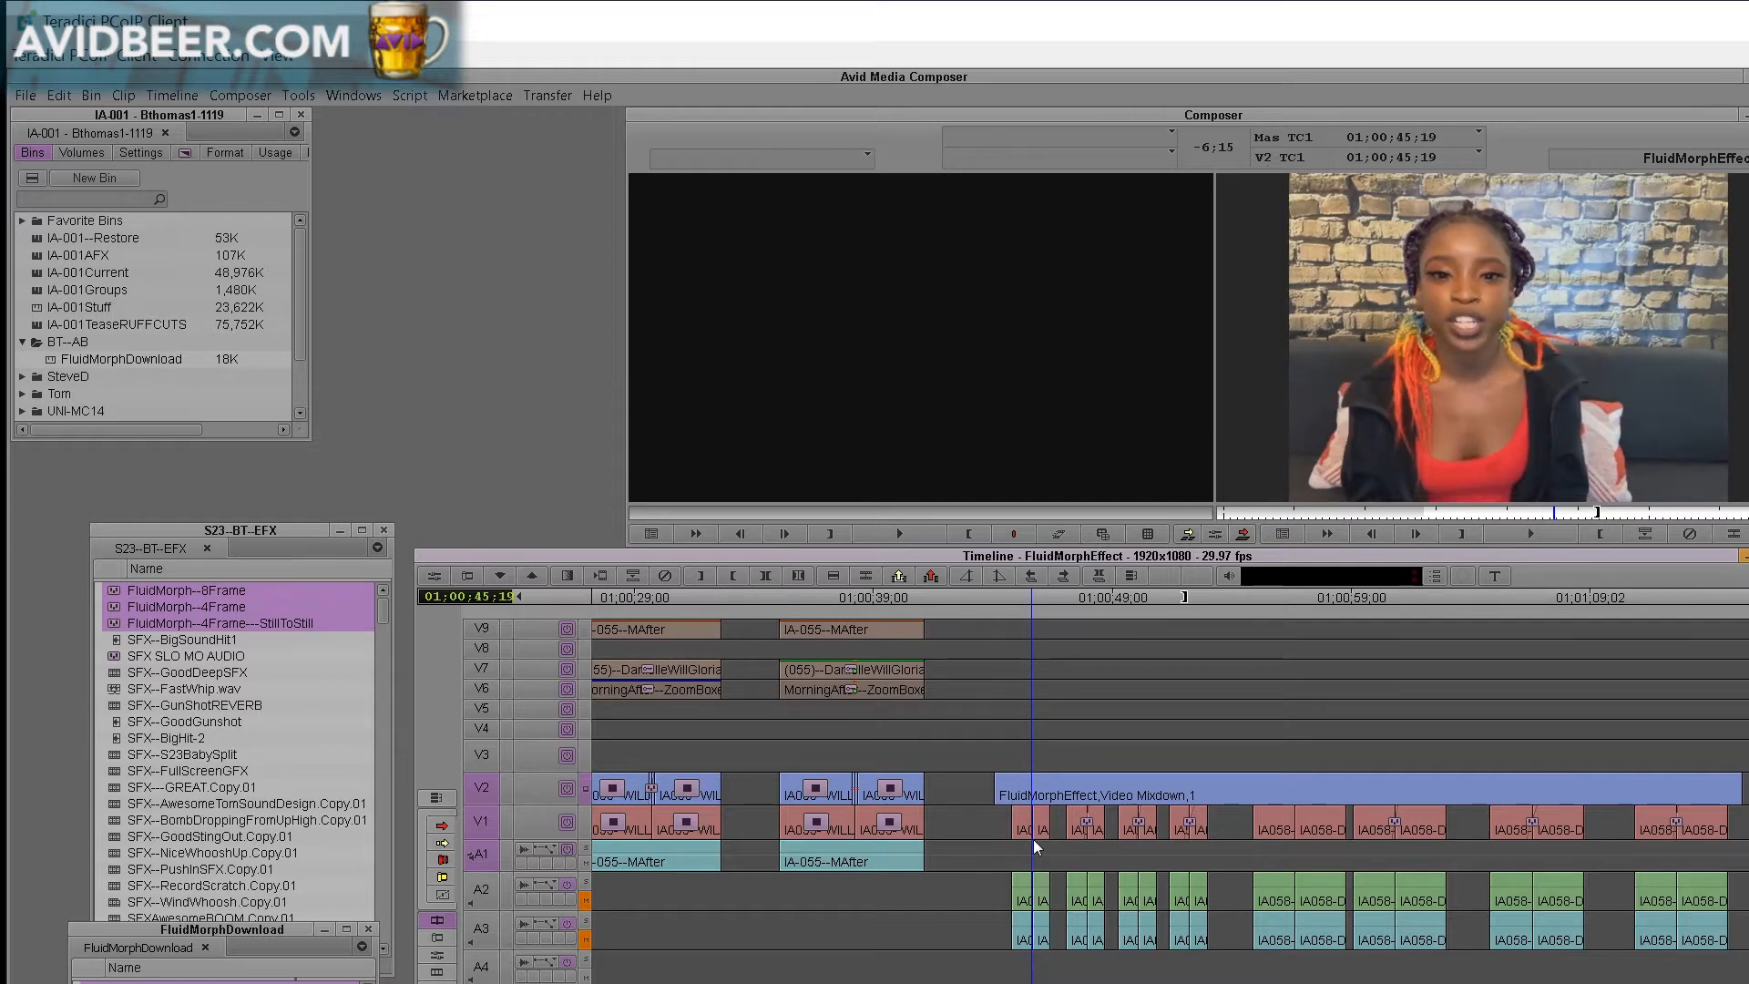
{"action": "key", "text": "Right"}
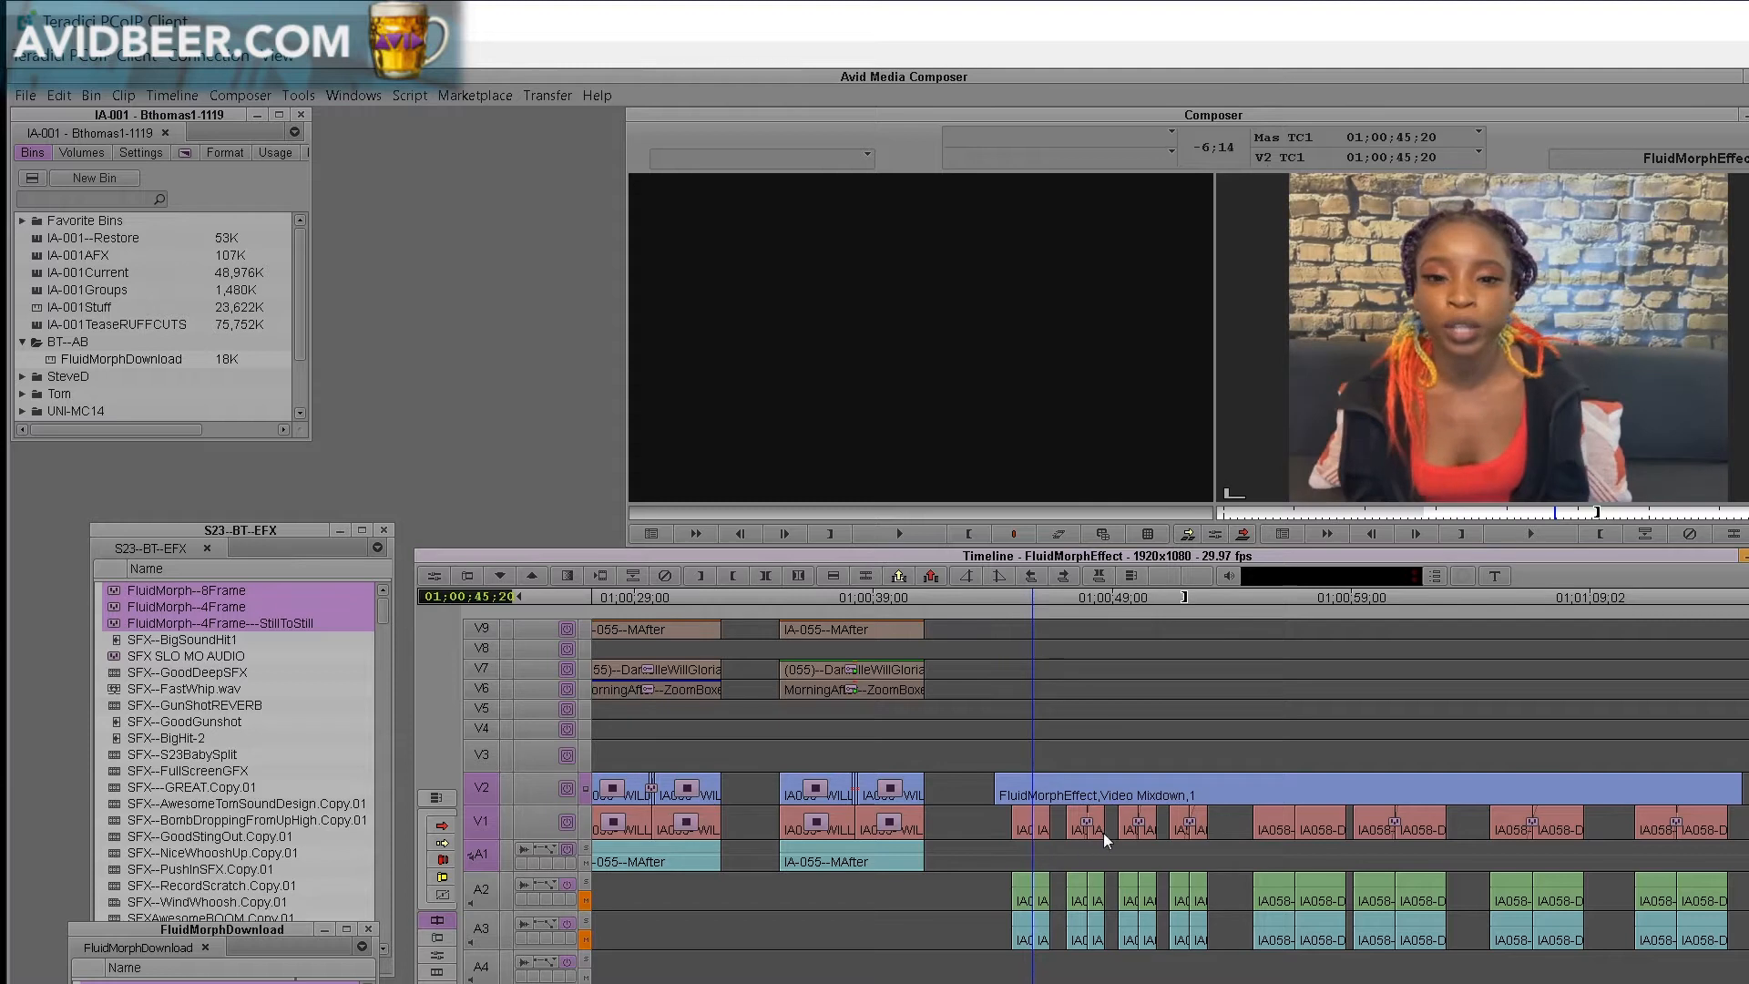
- Play through the short clip pairs to compare the plain jump cut with the FluidMorph transitions
{"action": "key", "text": "space"}
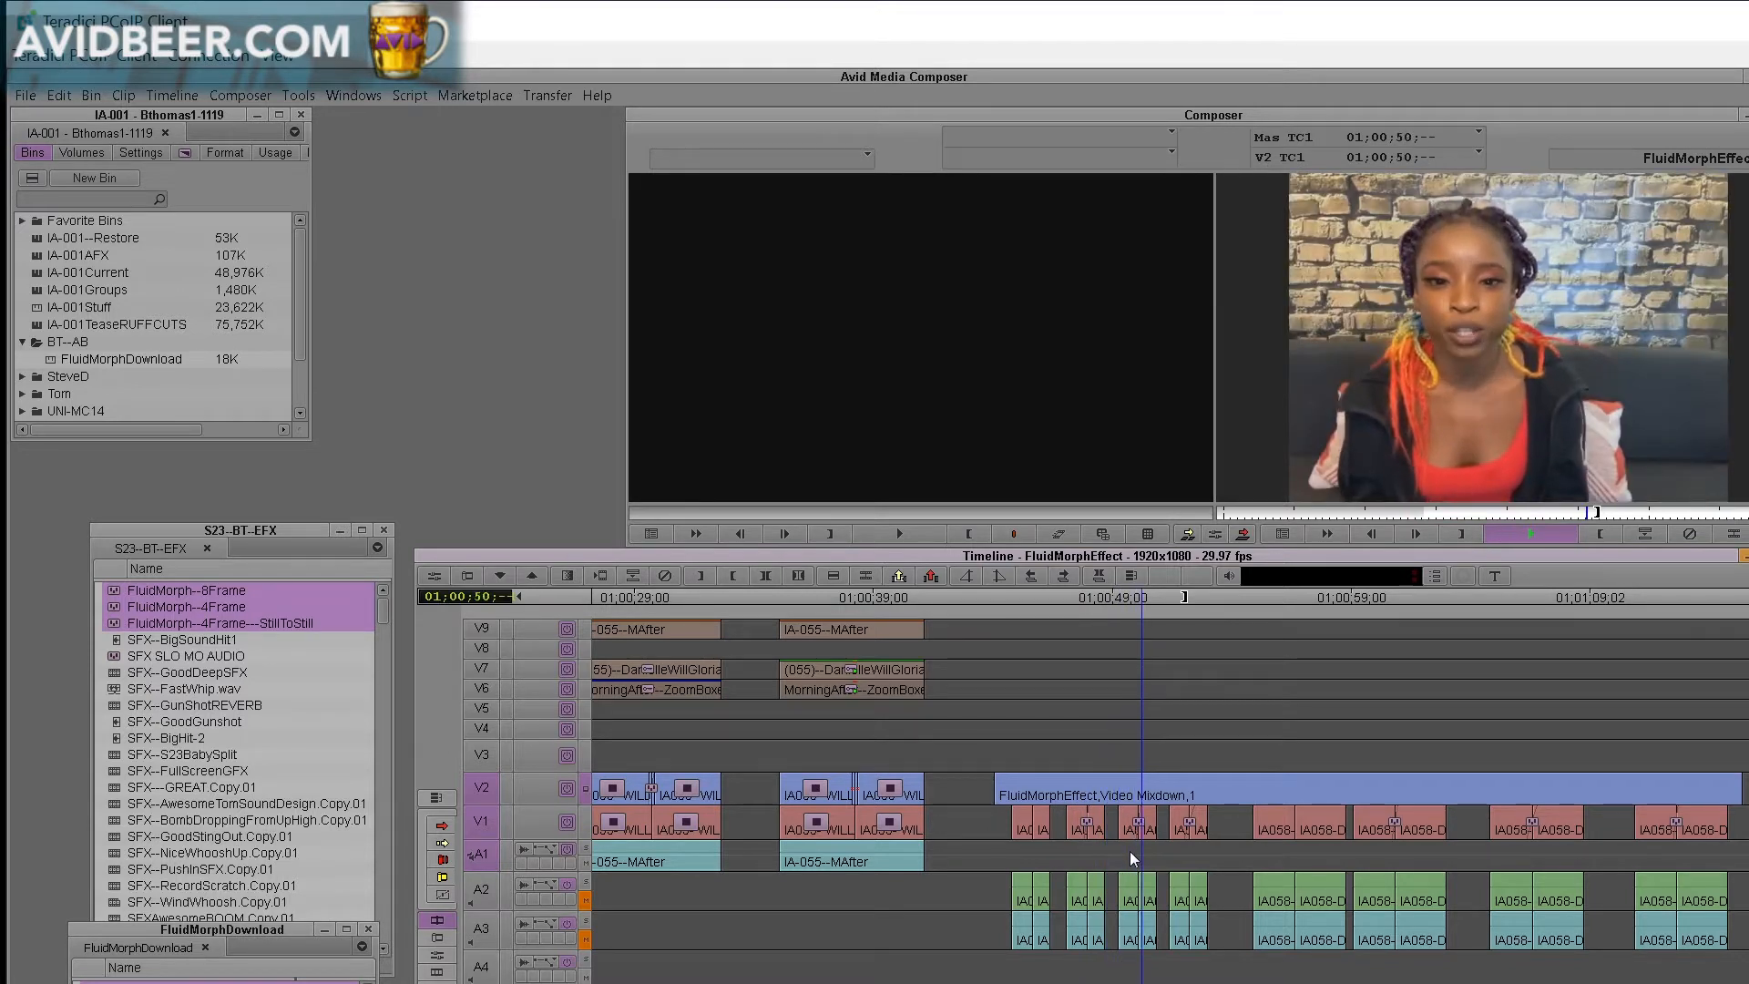
{"action": "left_click", "coordinate": [1186, 839]}
{"action": "key", "text": "space"}
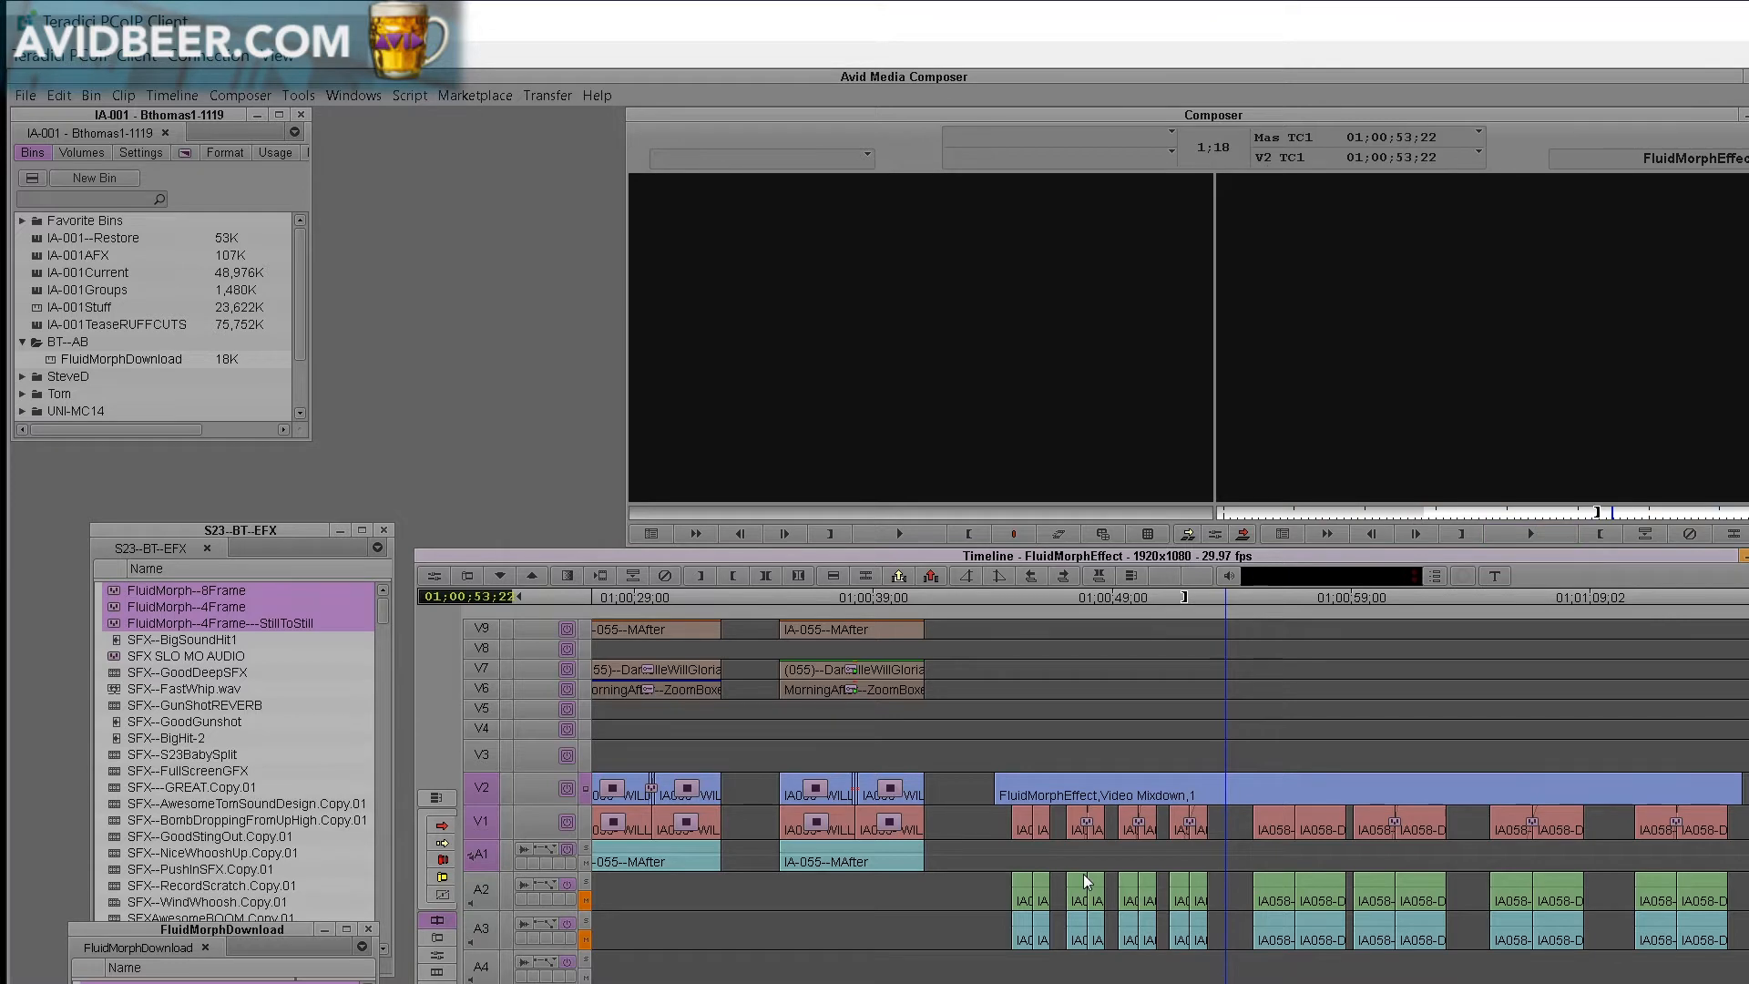
{"action": "left_click", "coordinate": [1103, 868]}
{"action": "key", "text": "space"}
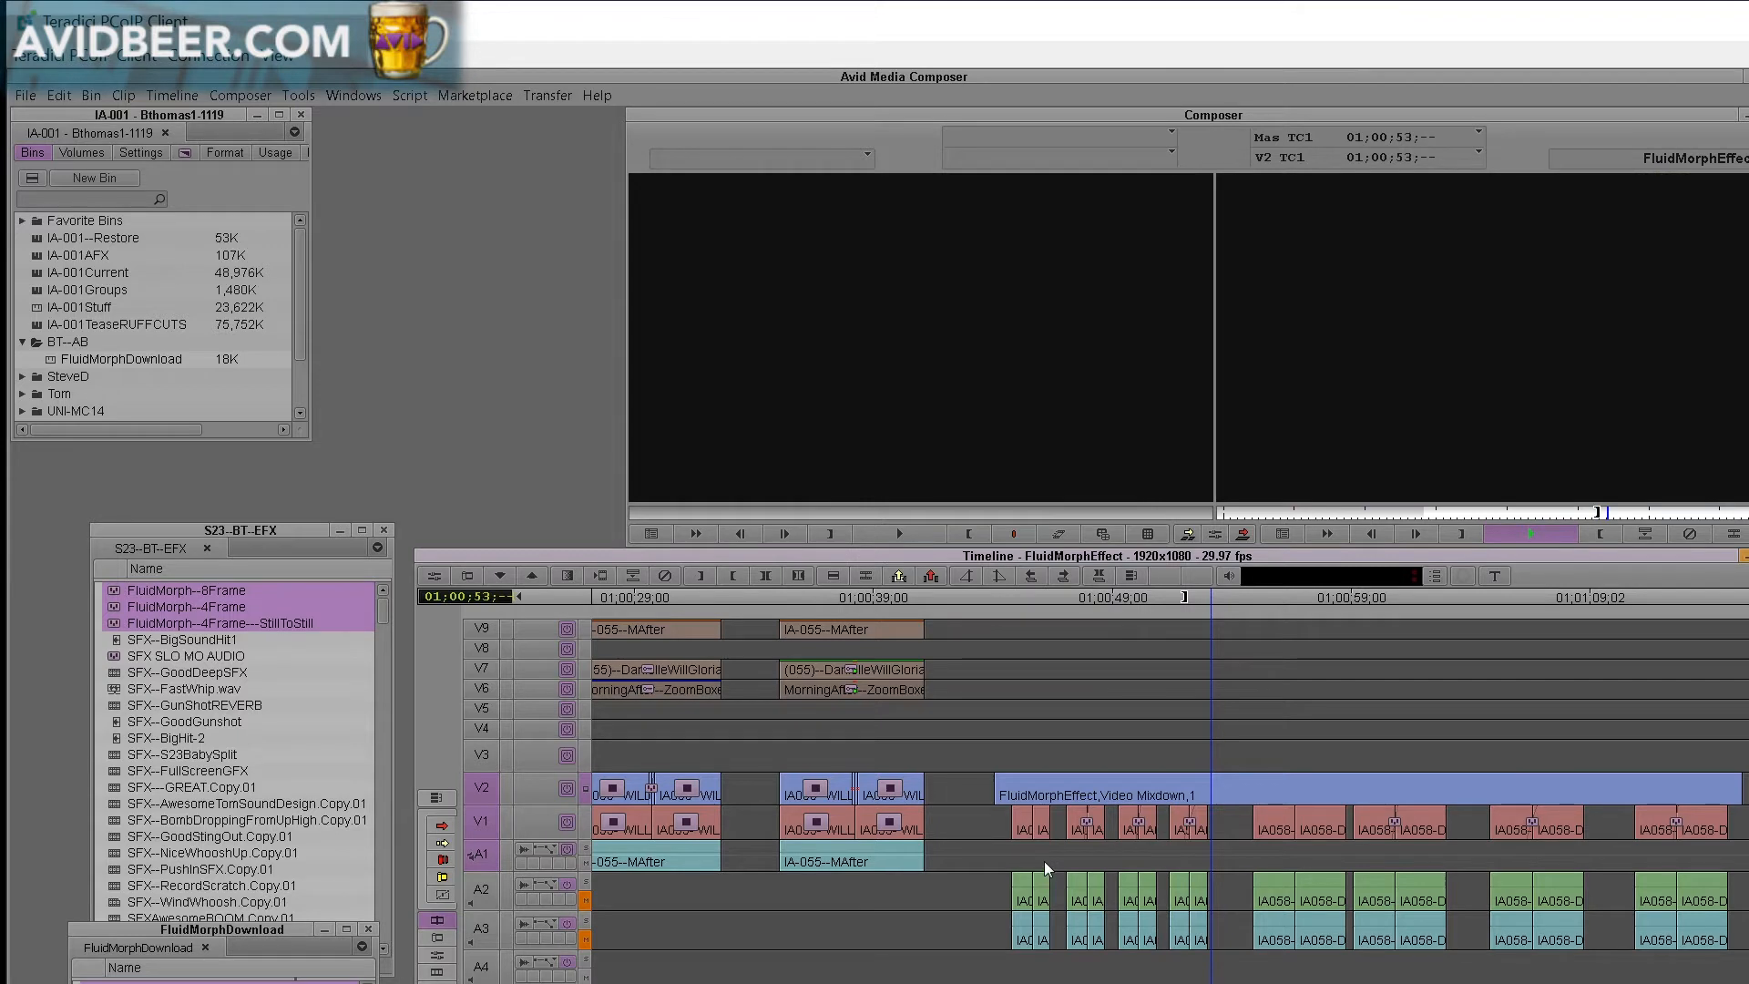
- Step frame by frame through the FluidMorph transitions in the second and third short clip pairs
{"action": "left_click", "coordinate": [1083, 888]}
{"action": "key", "text": "Right"}
{"action": "key", "text": "Right"}
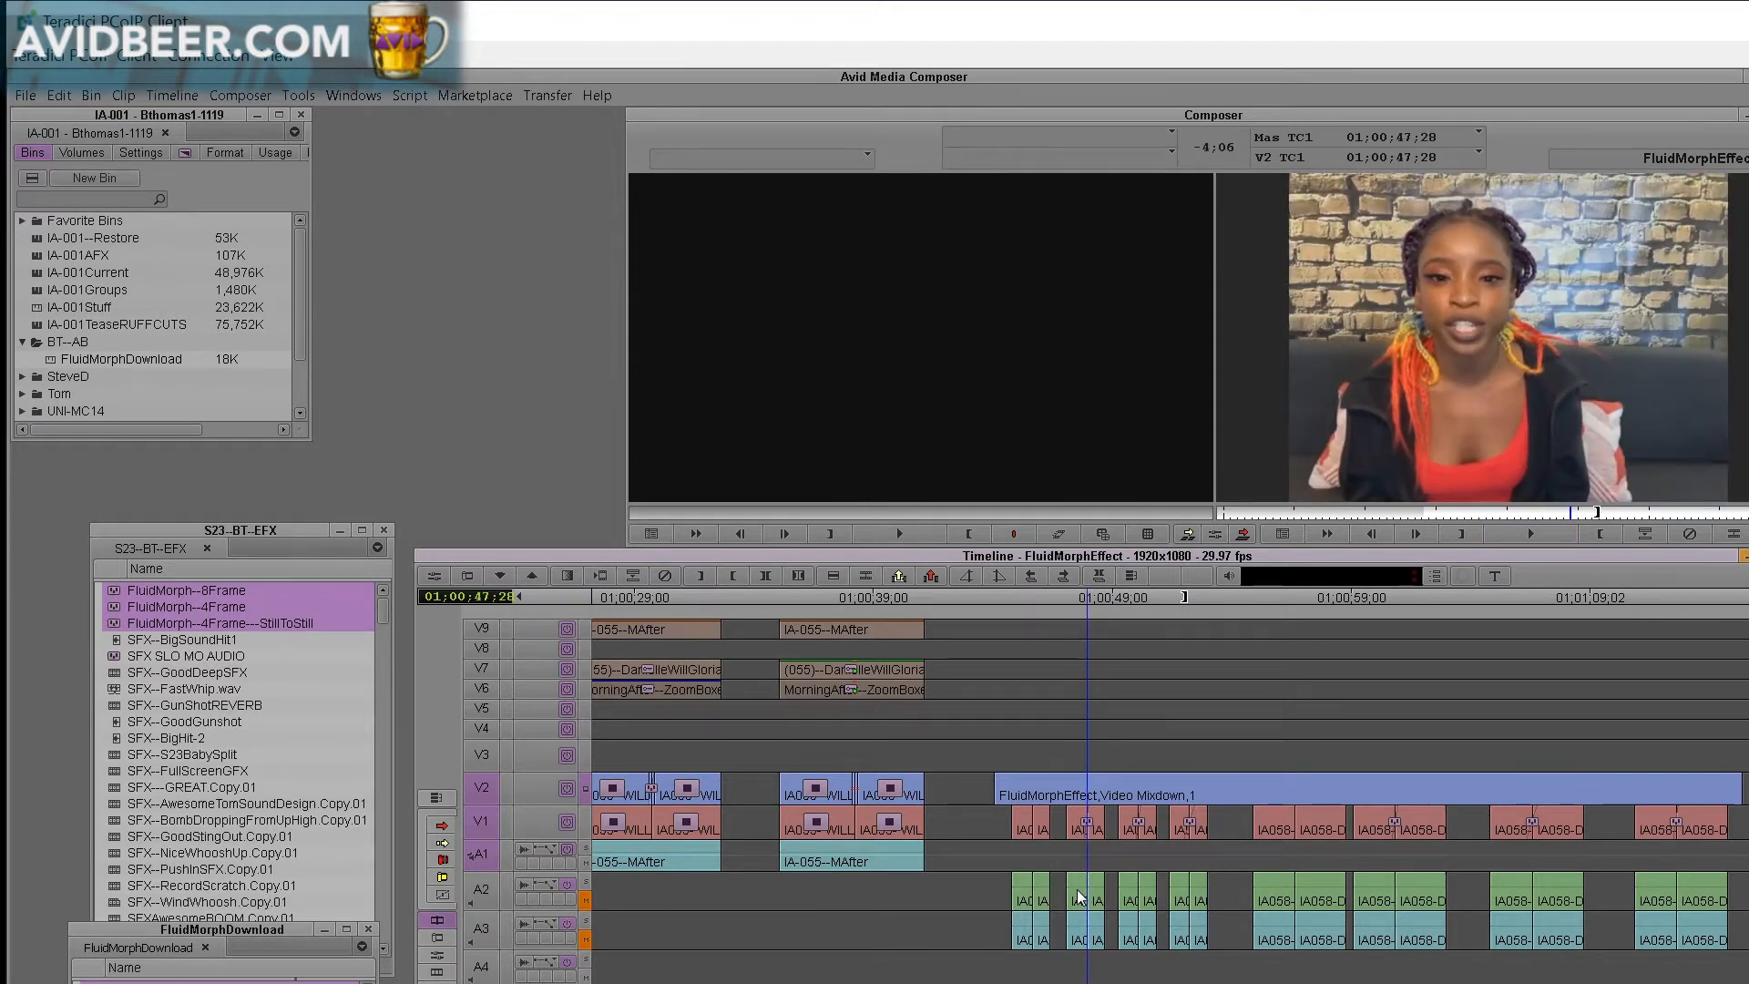
{"action": "left_click", "coordinate": [1134, 868]}
{"action": "key", "text": "Right"}
{"action": "key", "text": "Right"}
{"action": "key", "text": "Left"}
{"action": "key", "text": "Left"}
{"action": "key", "text": "Right"}
{"action": "key", "text": "Left"}
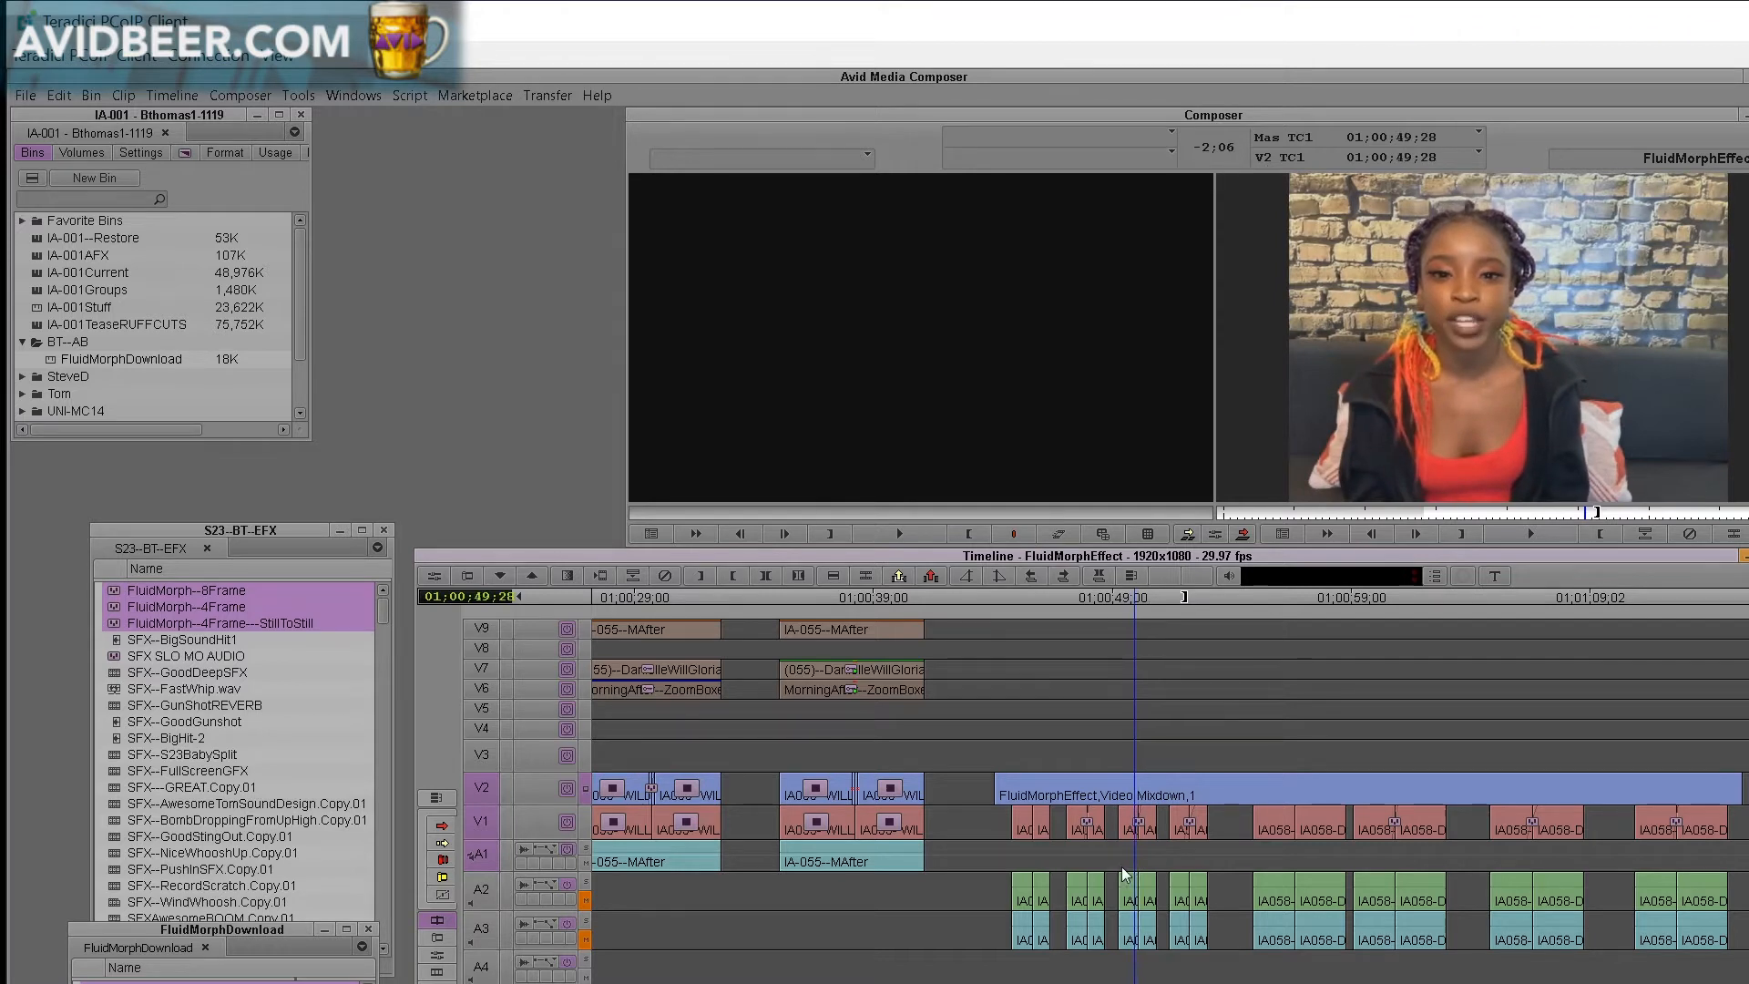
- Play up to the fourth short clip pair's FluidMorph transition and examine it frame by frame
{"action": "key", "text": "space"}
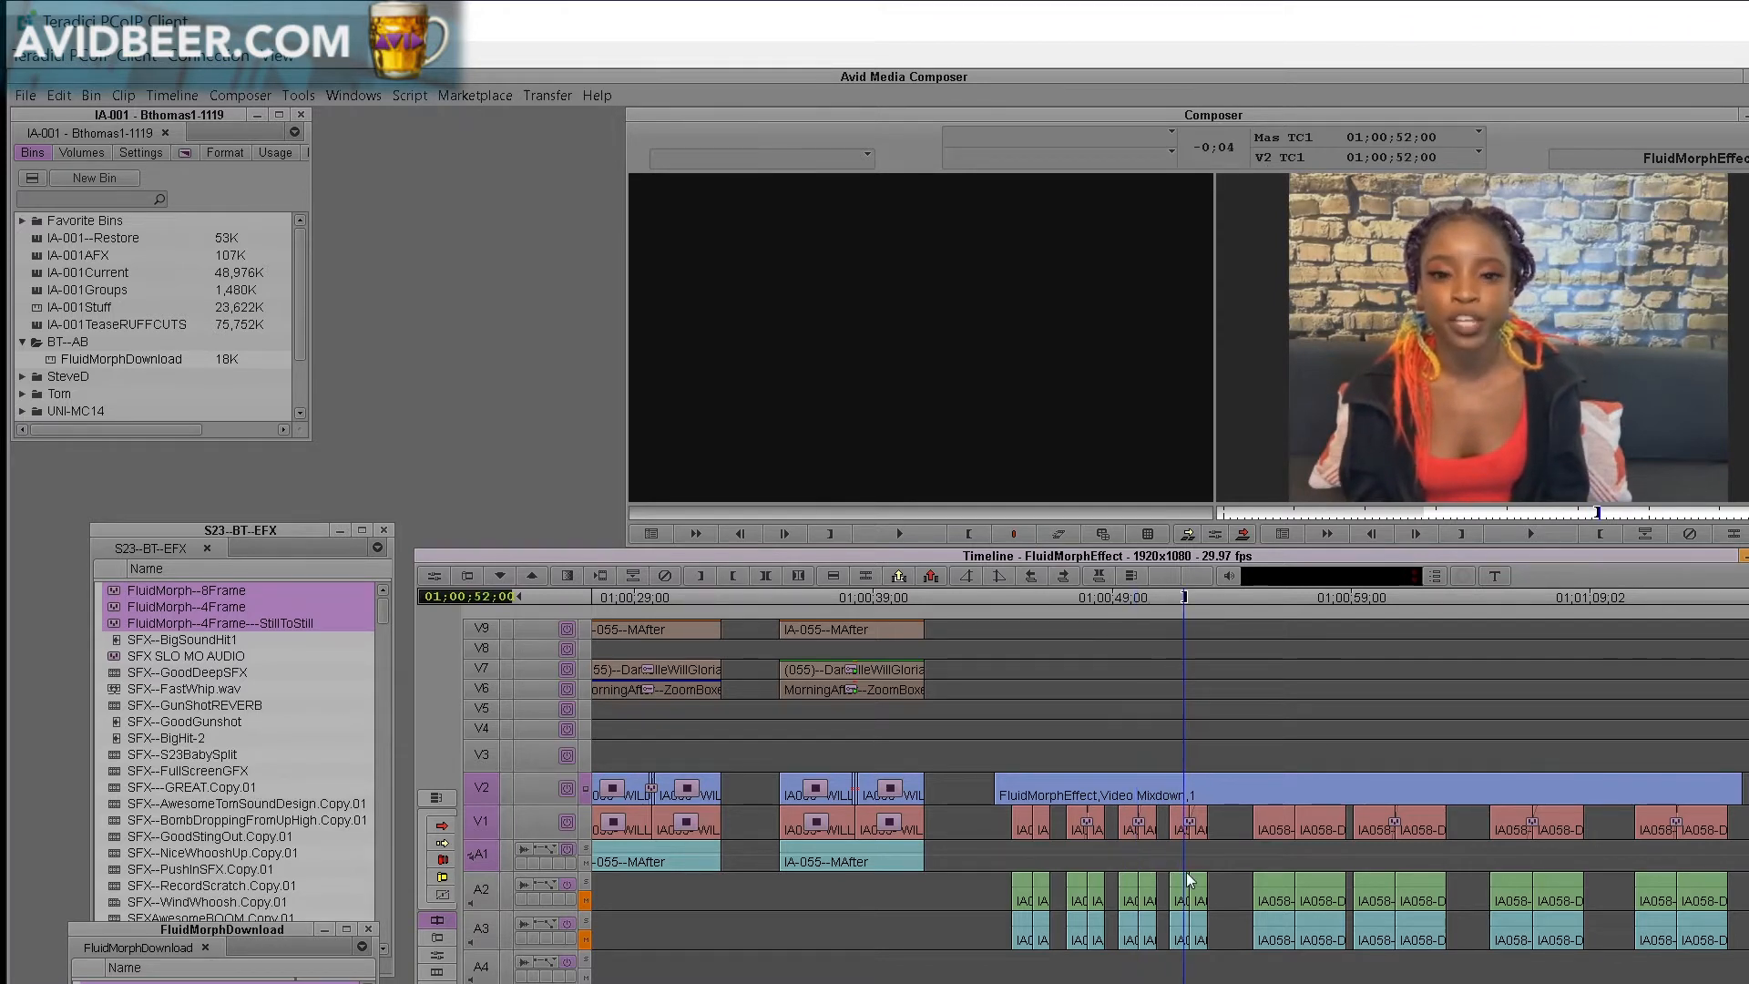
{"action": "key", "text": "space"}
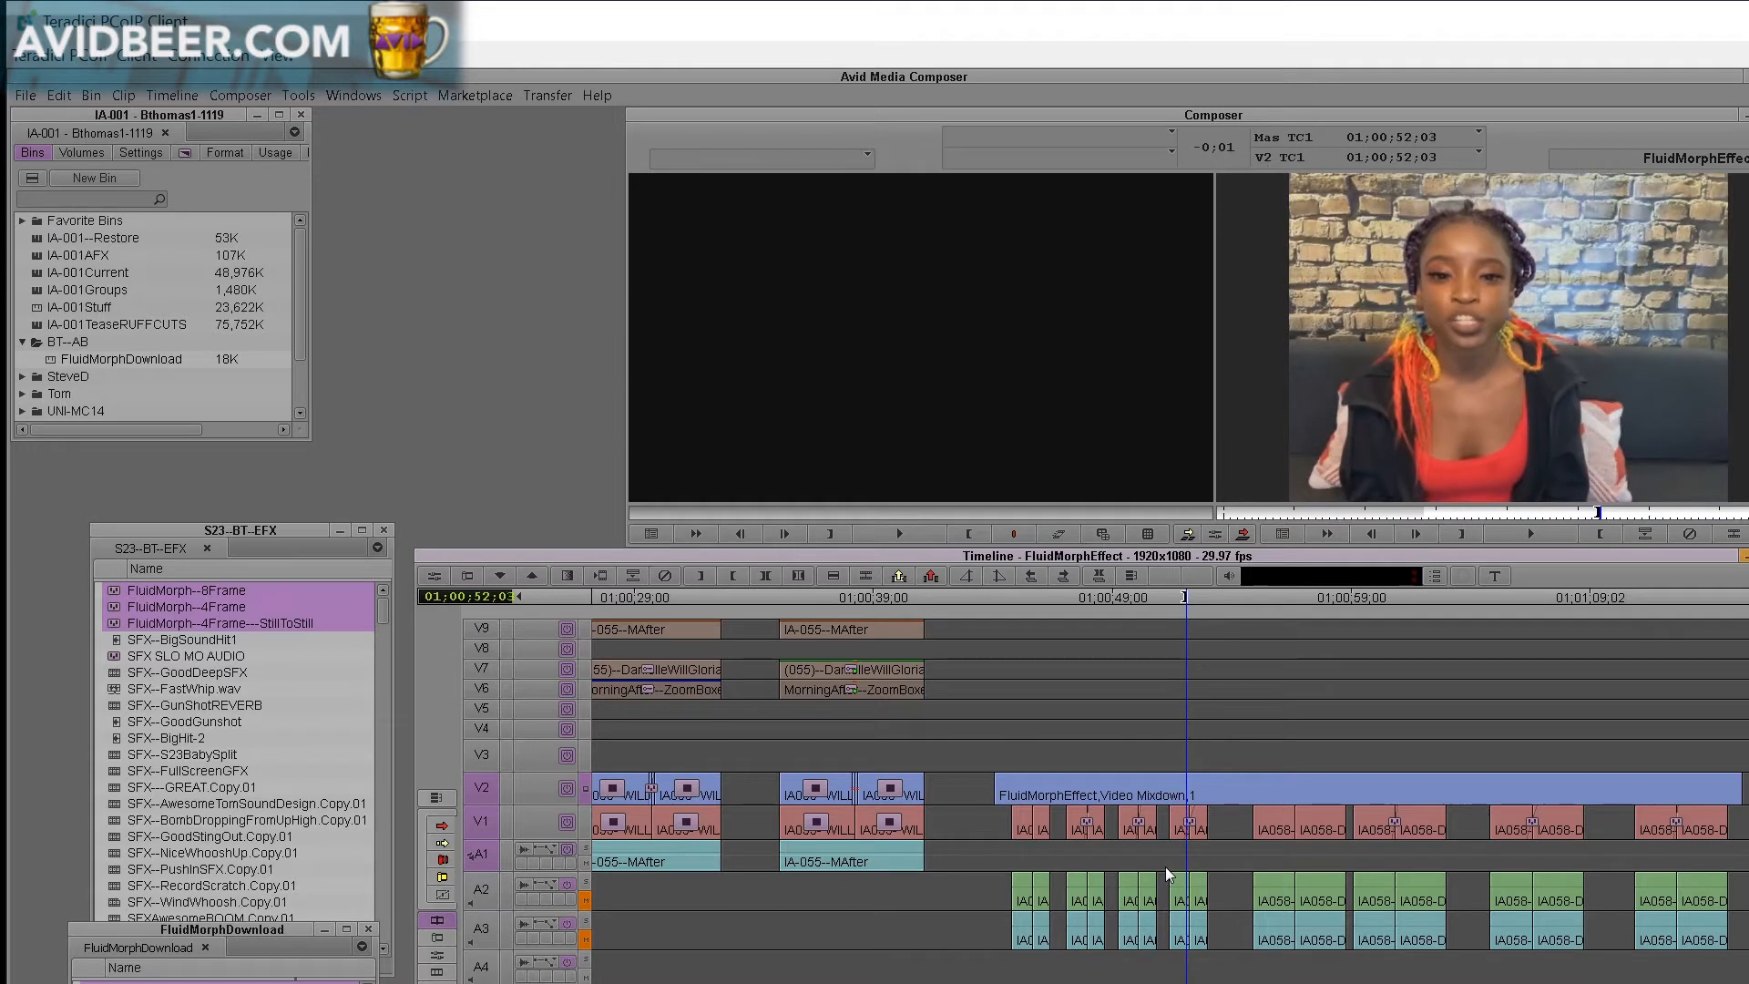
{"action": "key", "text": "Left"}
{"action": "key", "text": "Left"}
{"action": "key", "text": "Right"}
{"action": "key", "text": "Right"}
- Play the first longer clip pair and step back and forth across its plain jump cut
{"action": "left_click", "coordinate": [1302, 846]}
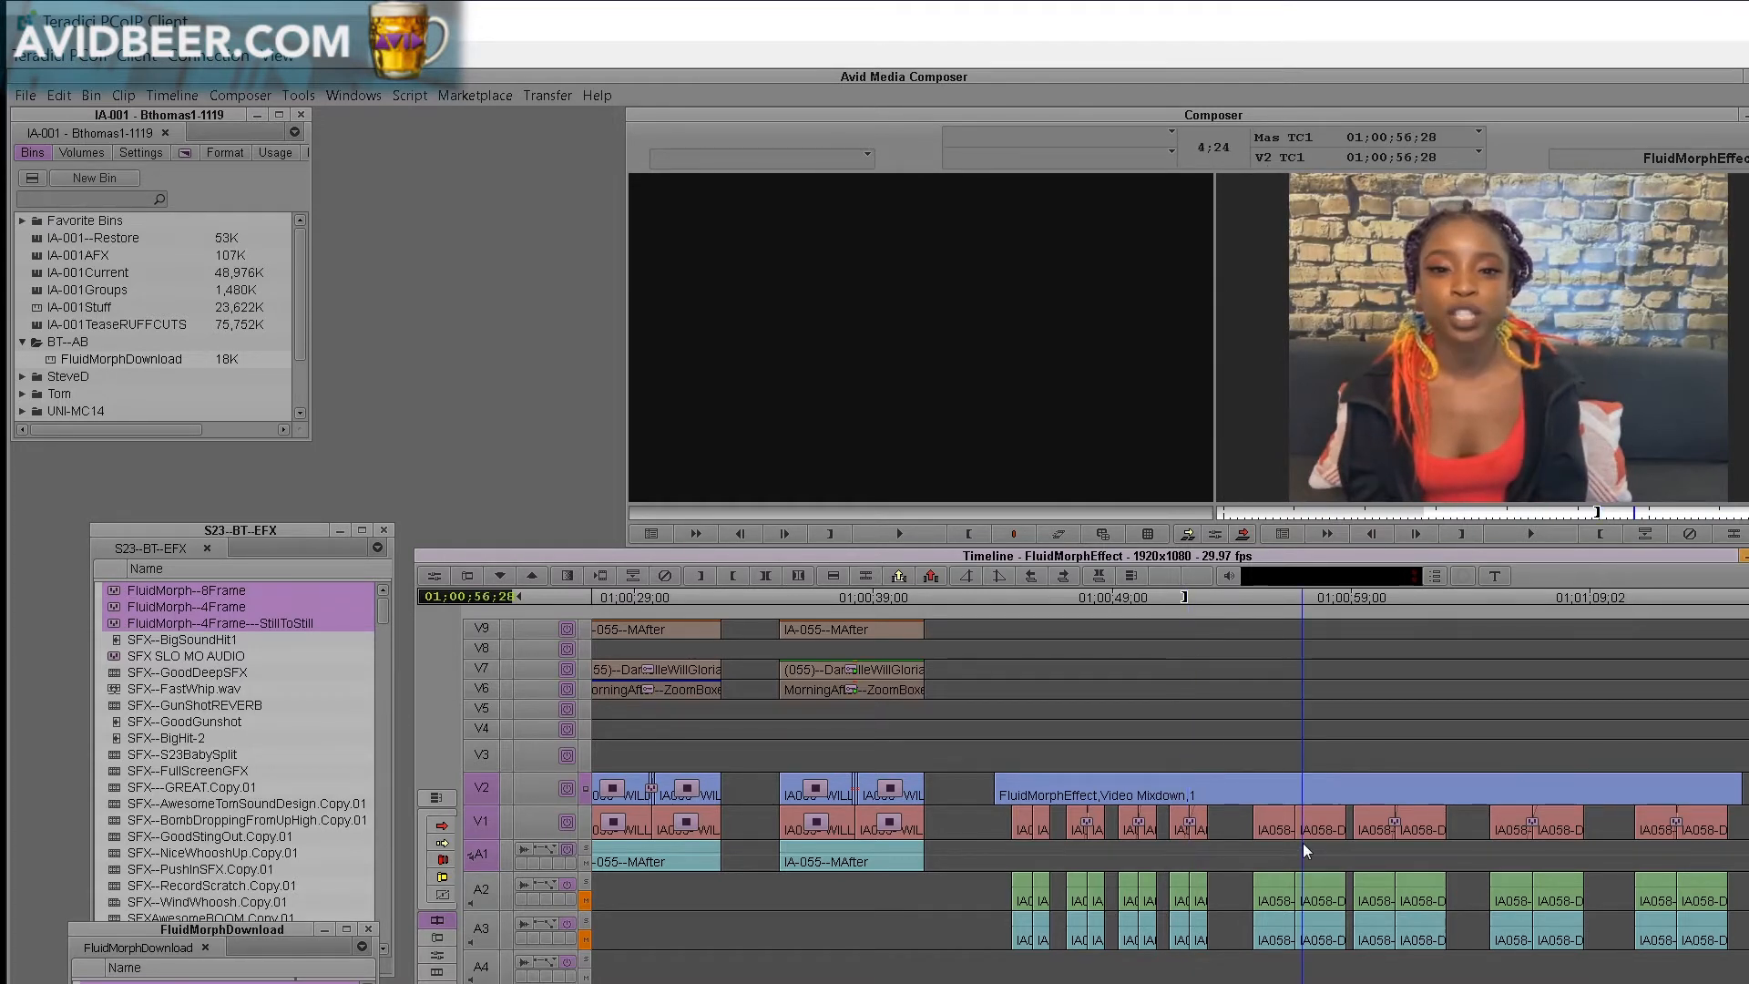
{"action": "key", "text": "space"}
{"action": "left_click", "coordinate": [1294, 879]}
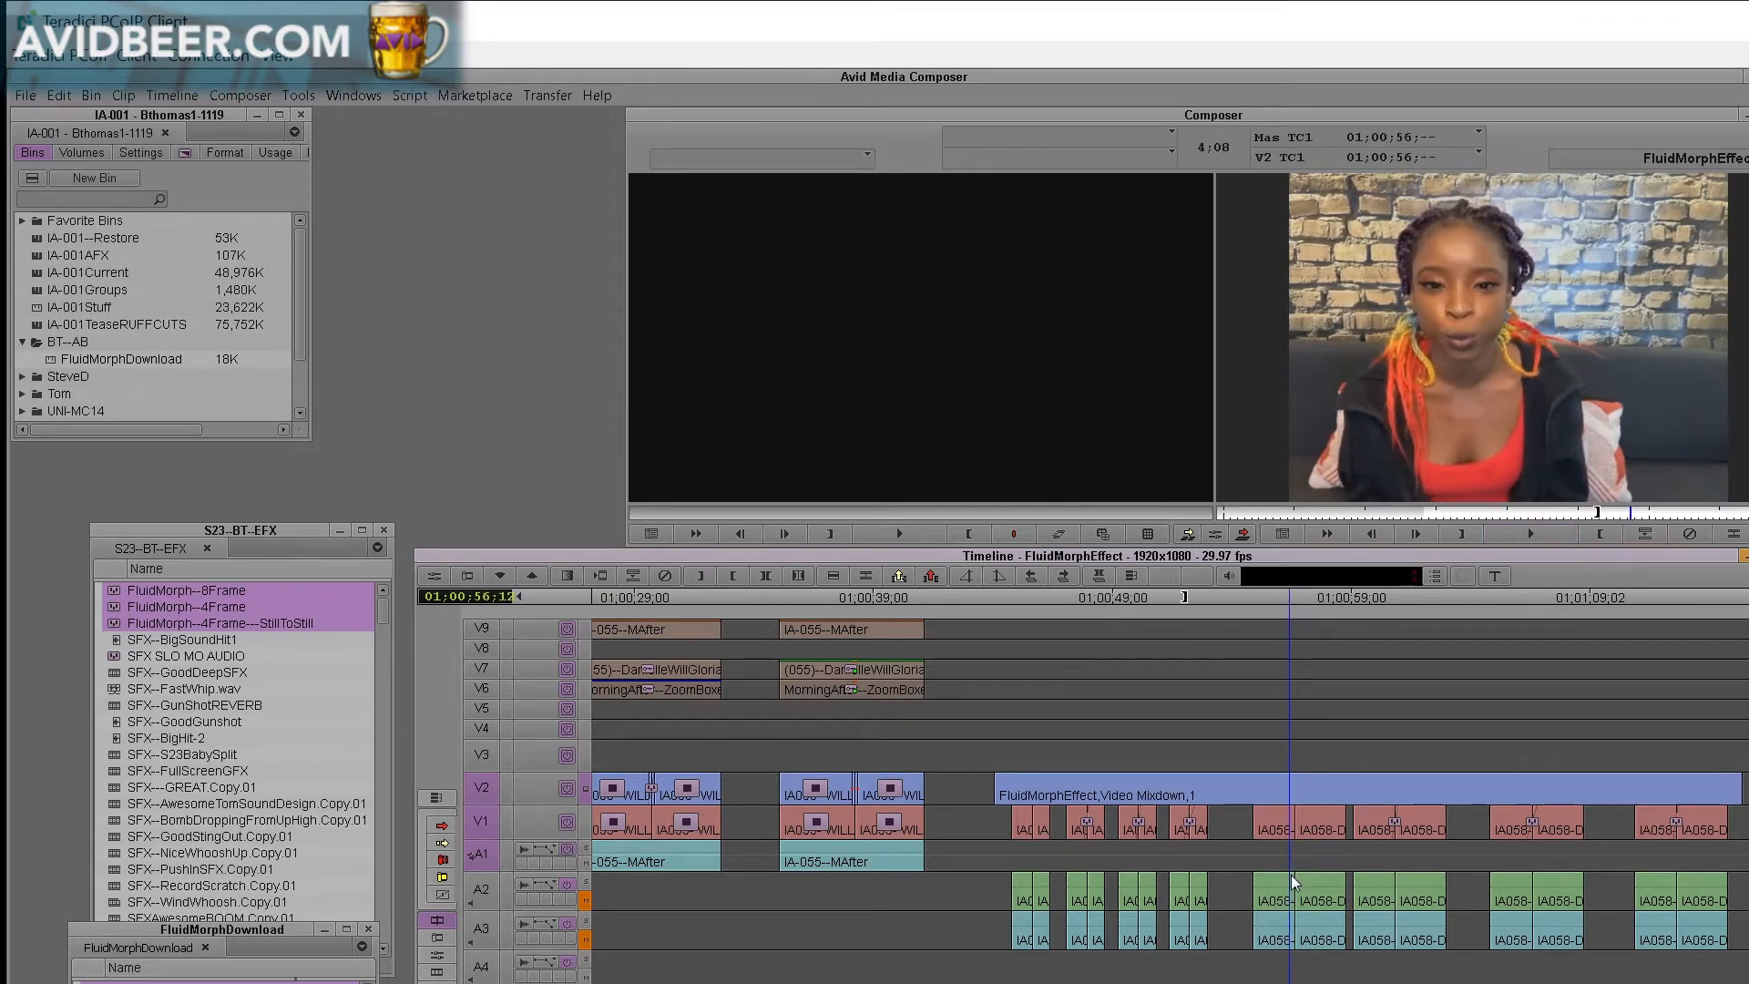
{"action": "key", "text": "Right"}
{"action": "key", "text": "Right"}
{"action": "key", "text": "Right"}
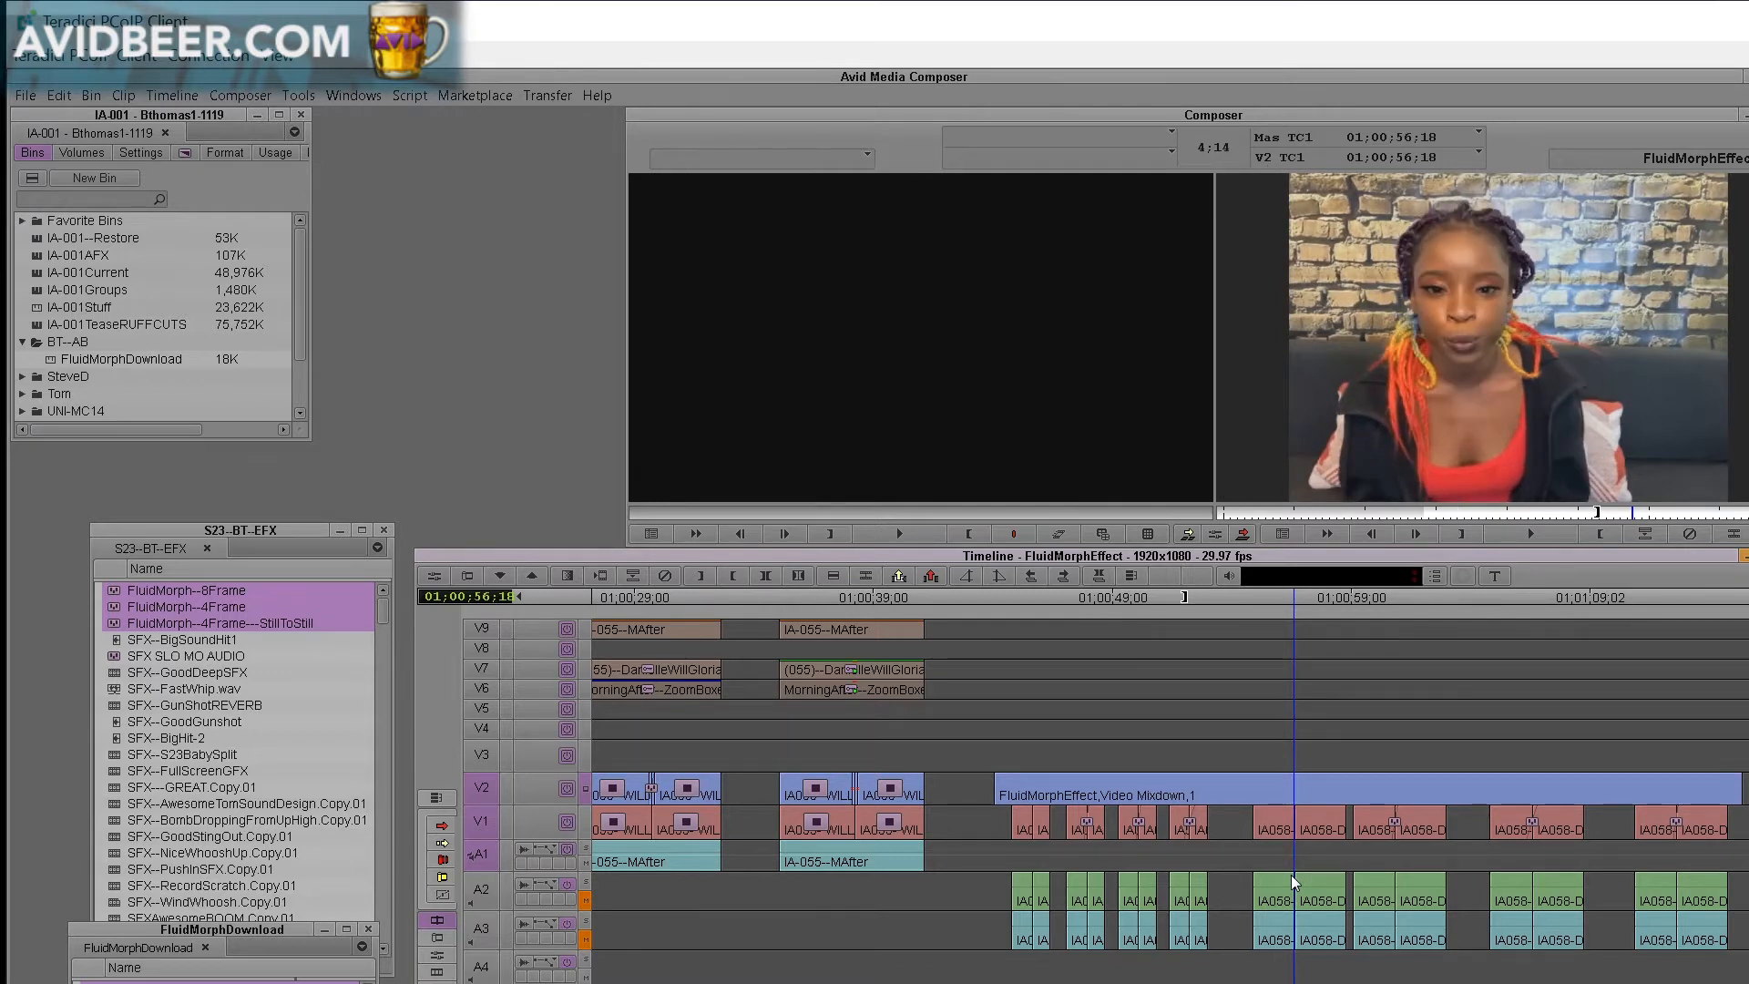
{"action": "key", "text": "Right"}
{"action": "key", "text": "Left"}
{"action": "key", "text": "Right"}
- Play the second longer clip pair repeatedly and examine its FluidMorph transition frame by frame
{"action": "left_click", "coordinate": [1393, 878]}
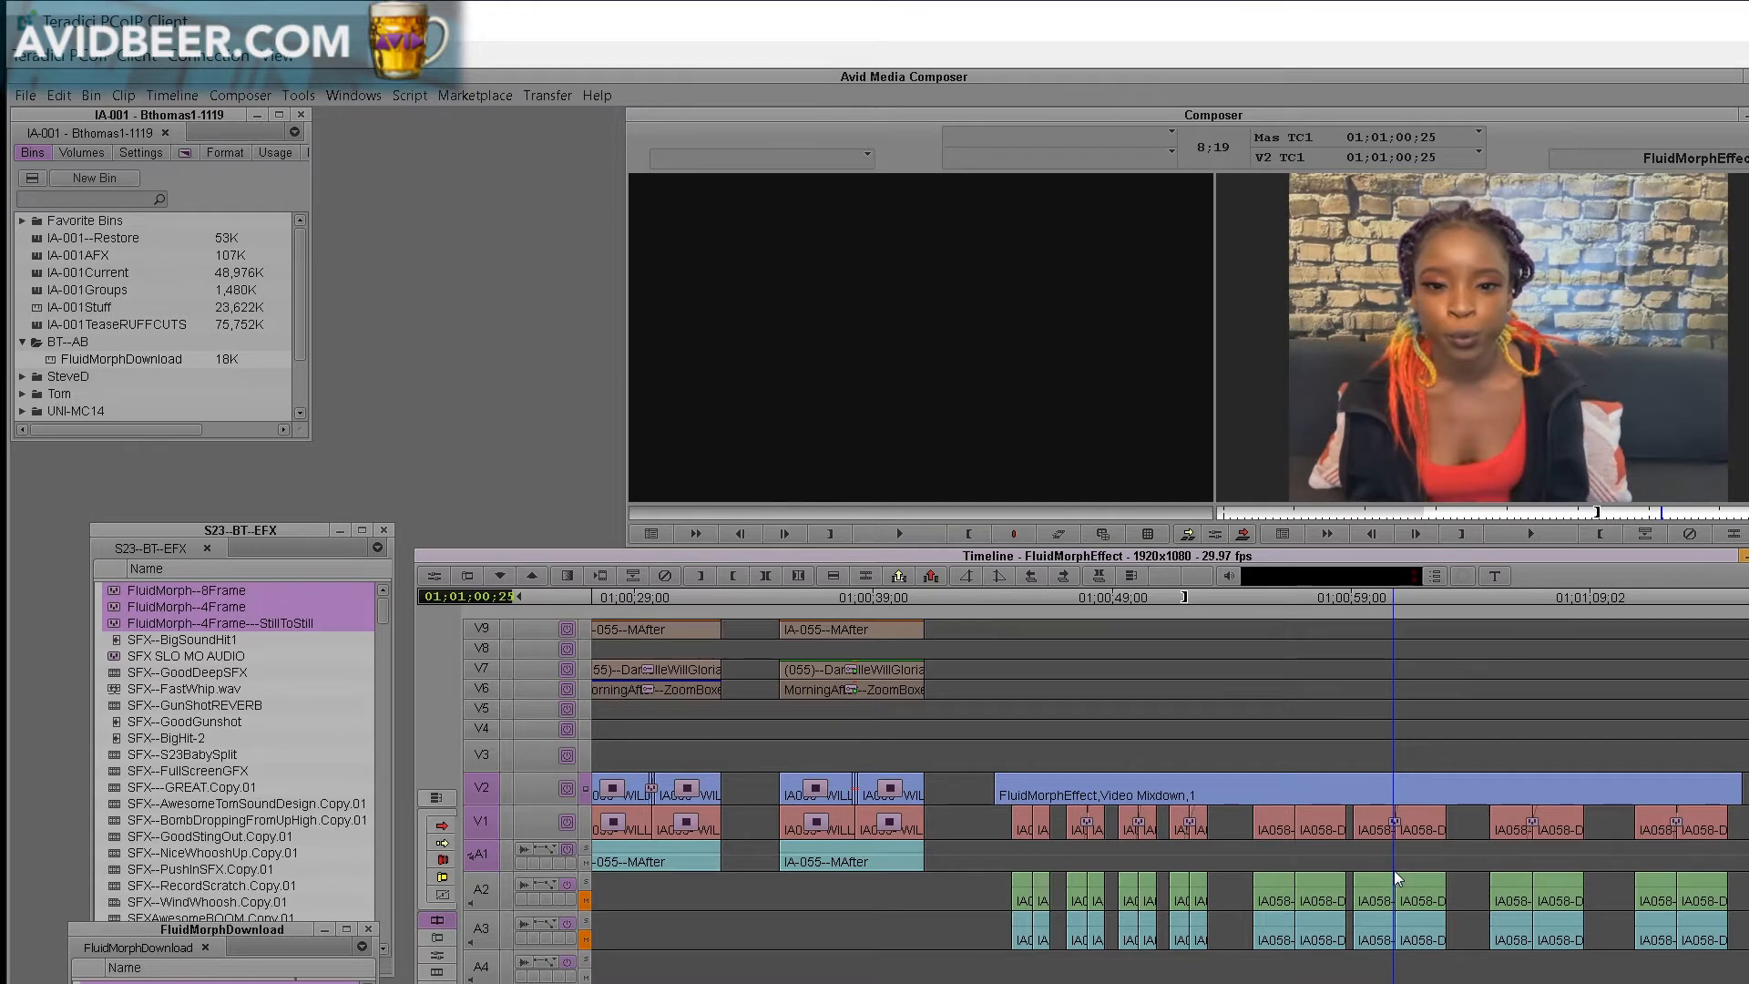
{"action": "key", "text": "space"}
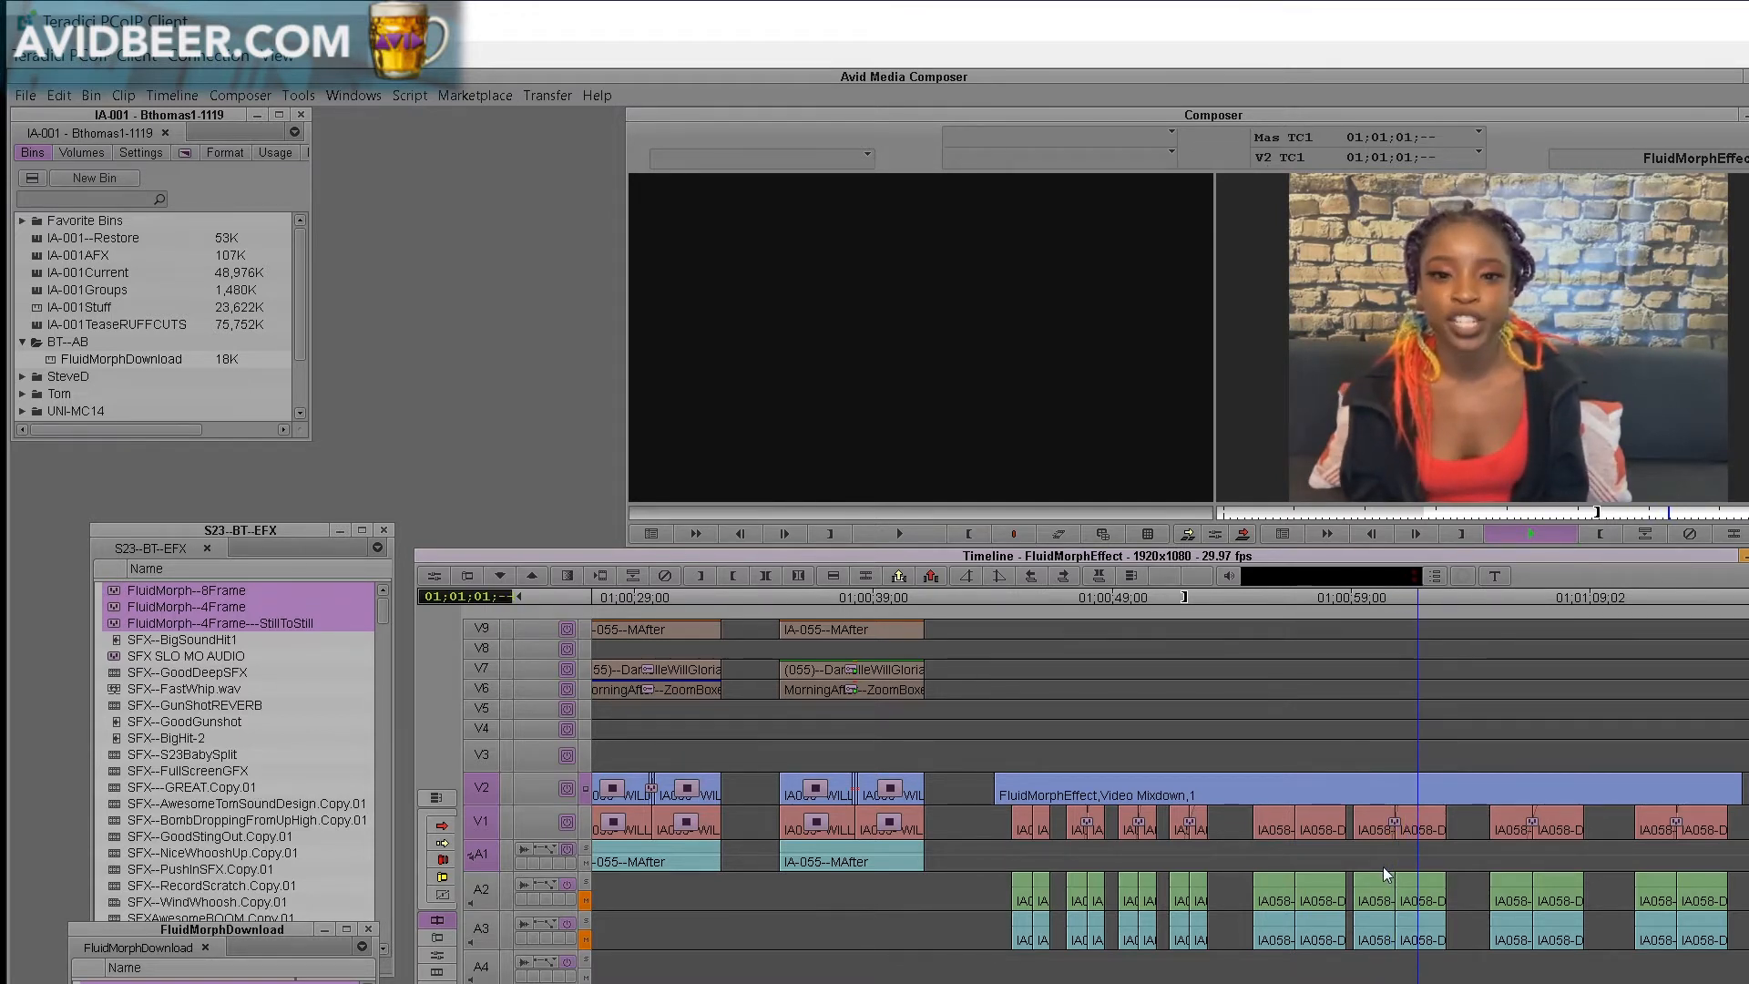
{"action": "left_click", "coordinate": [1380, 873]}
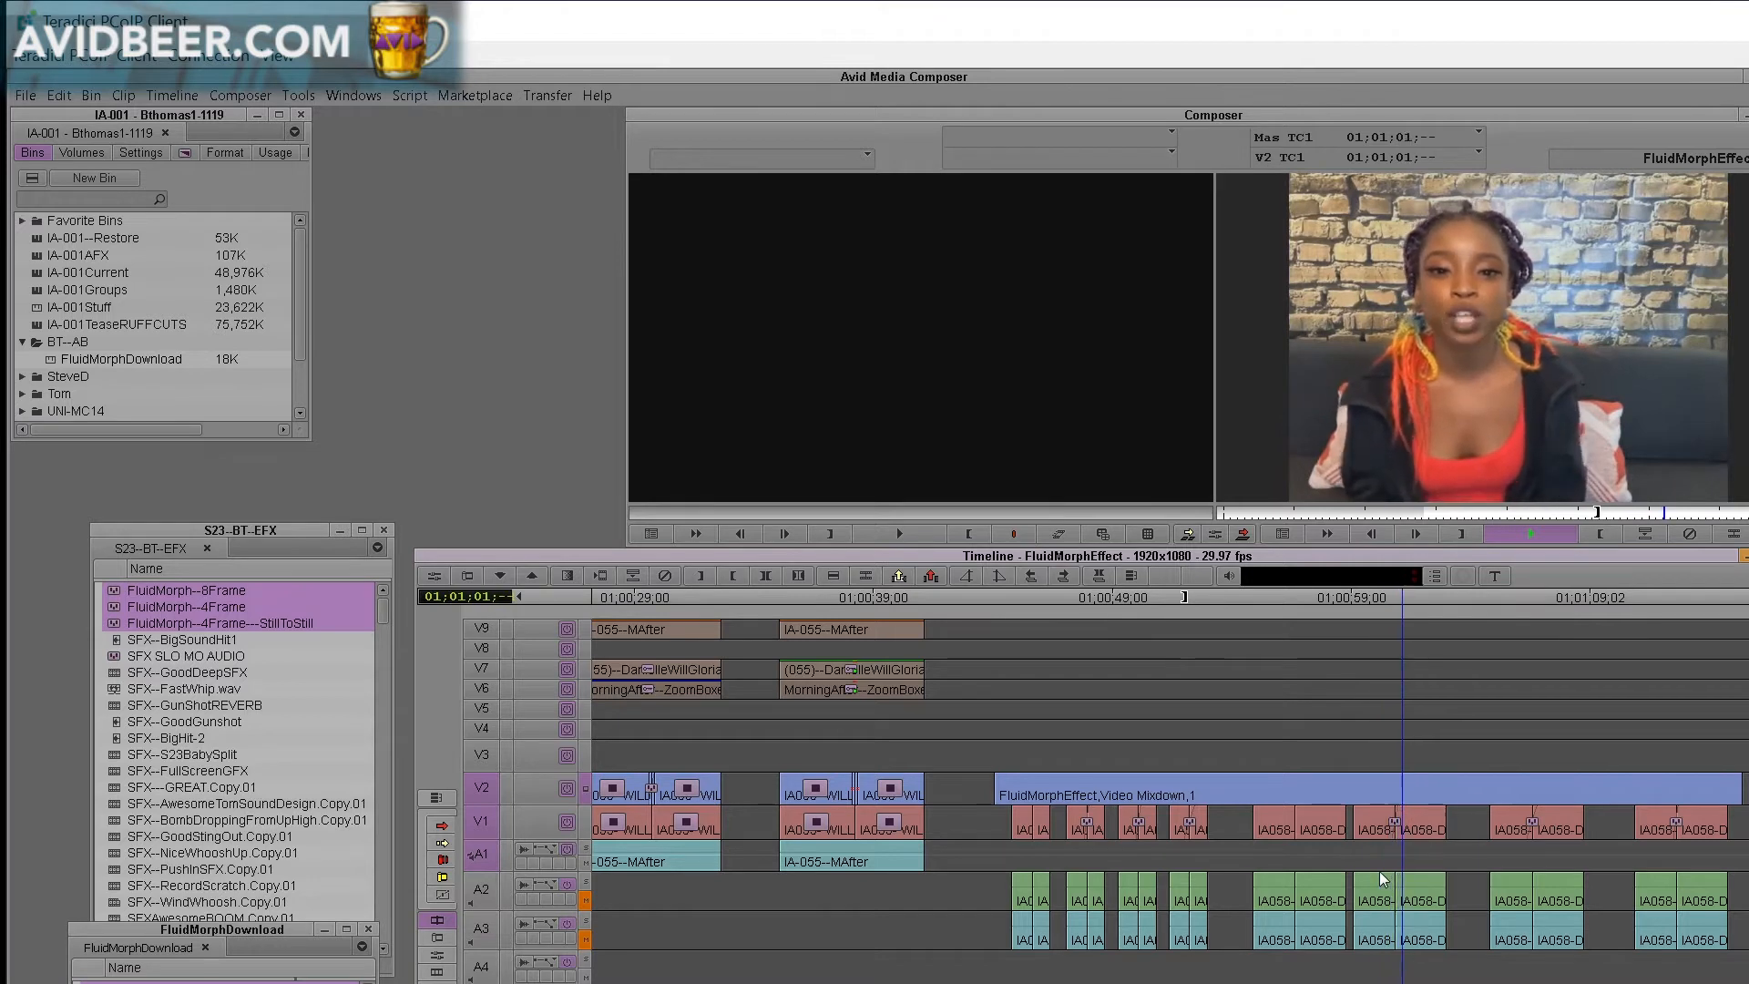
{"action": "left_click", "coordinate": [1381, 875]}
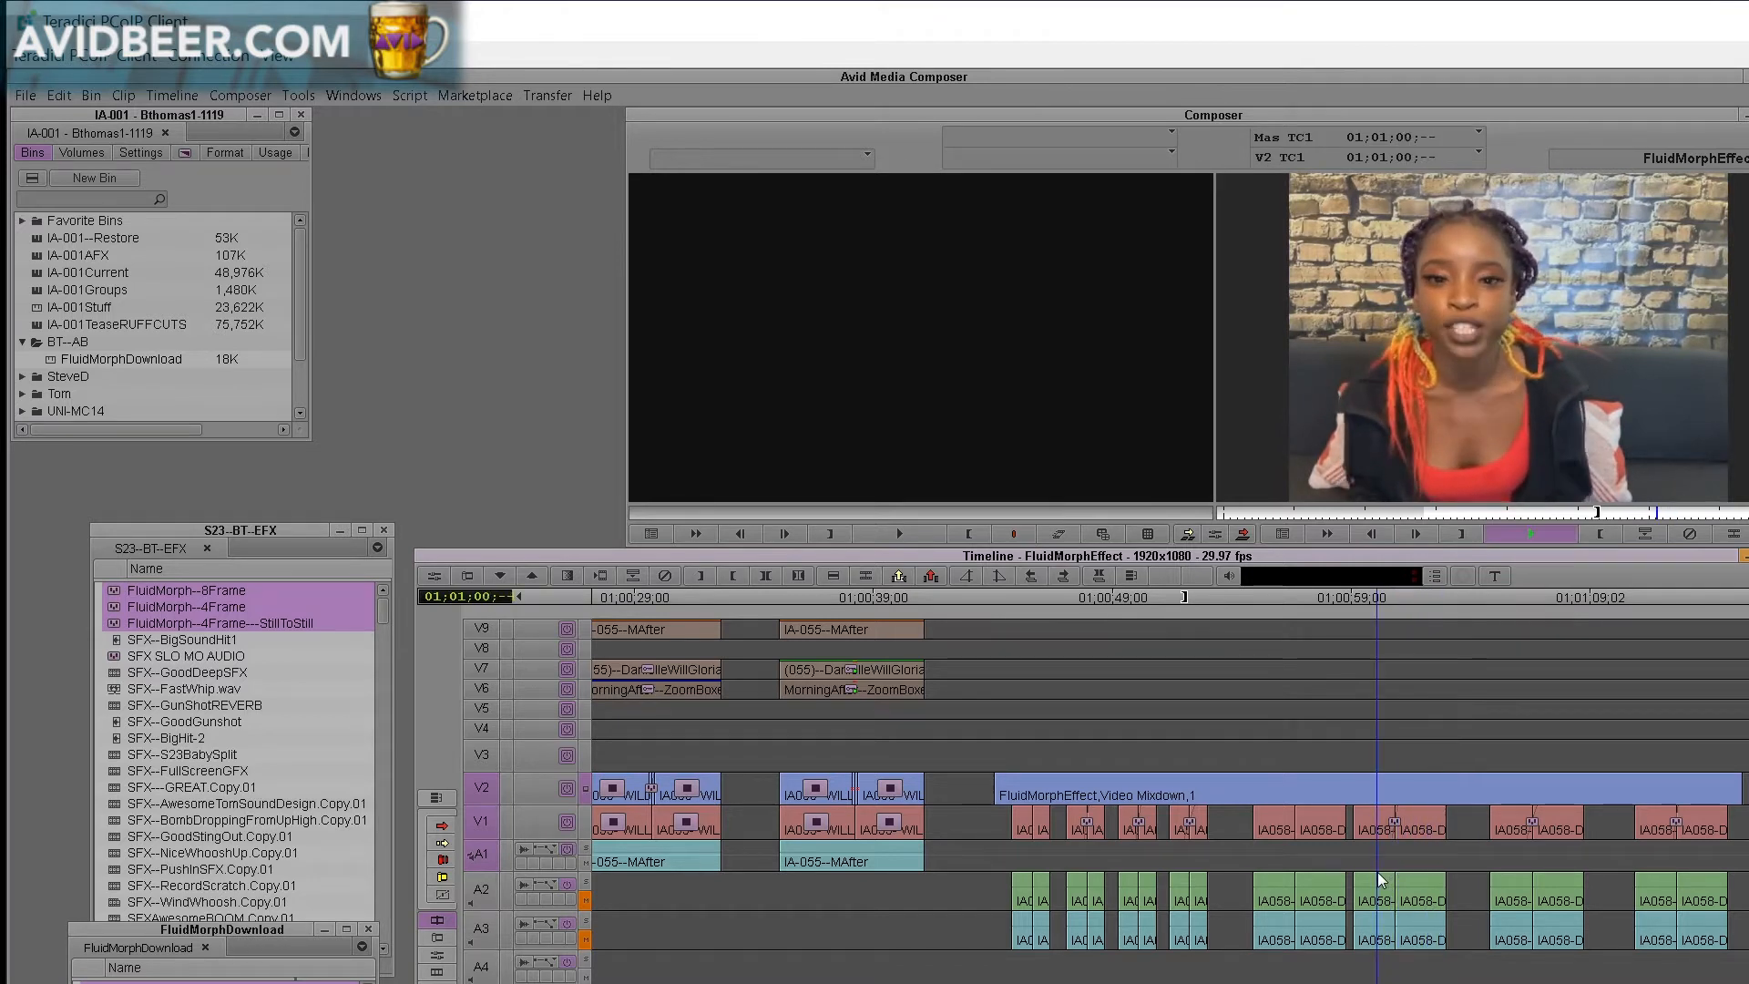
{"action": "key", "text": "space"}
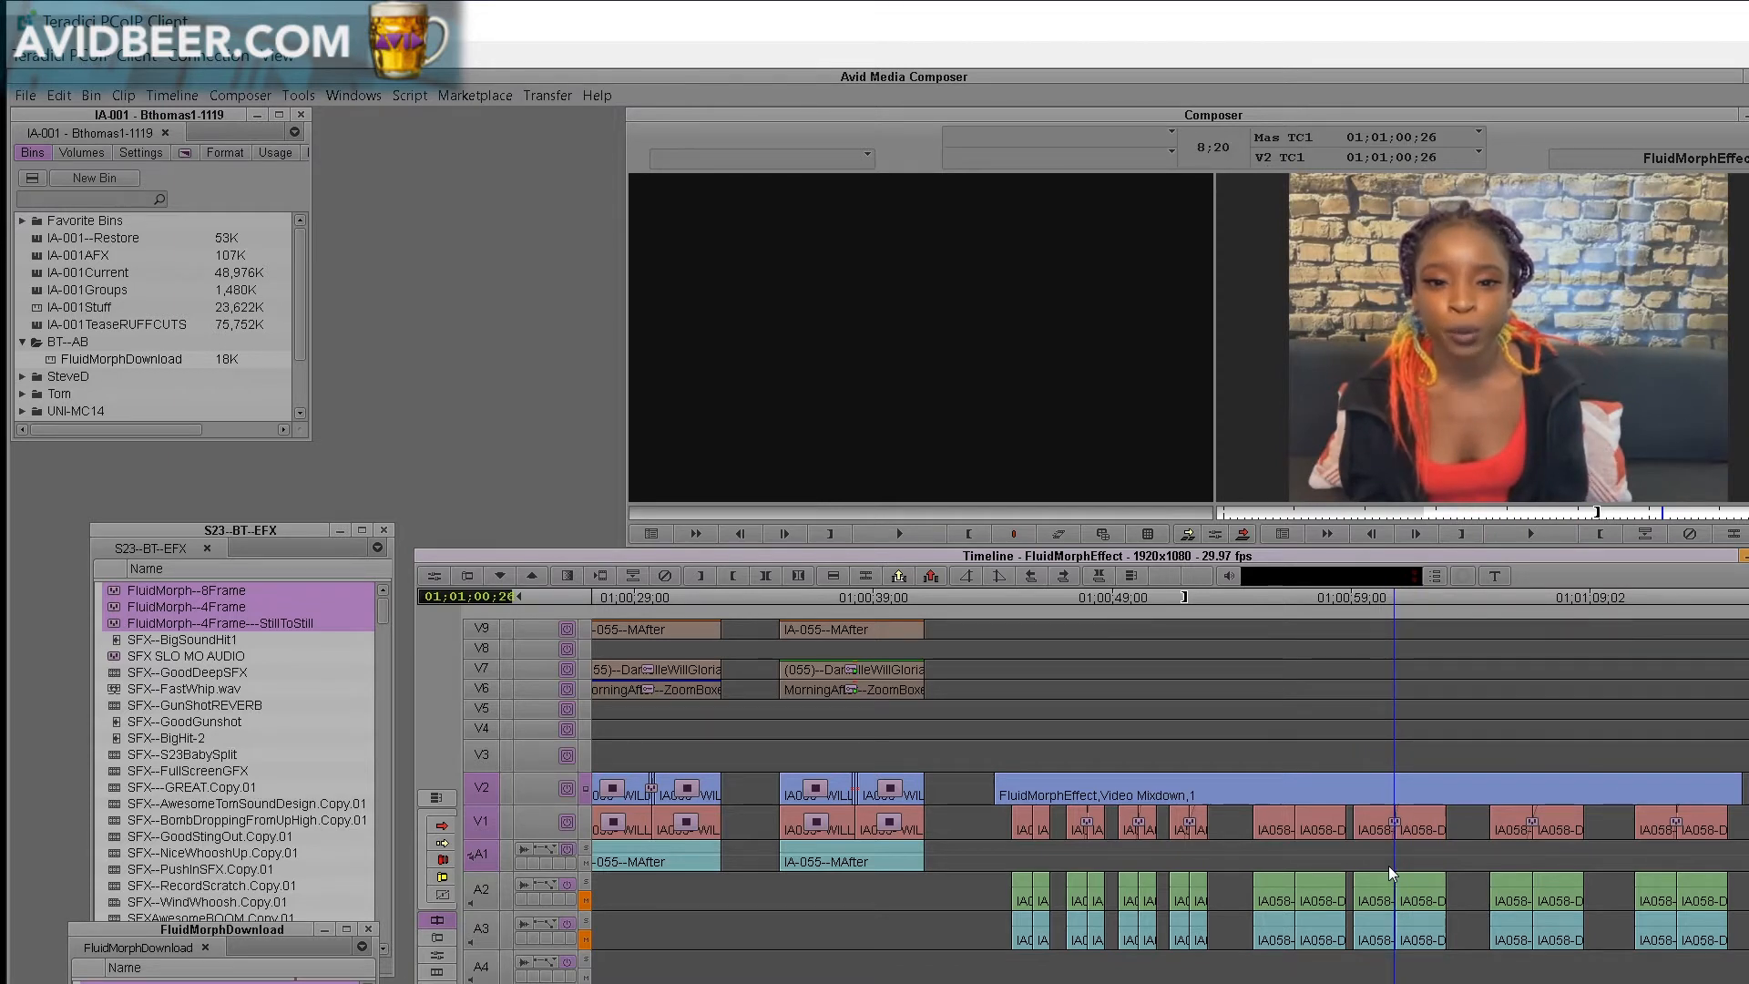
{"action": "key", "text": "Right"}
{"action": "key", "text": "space"}
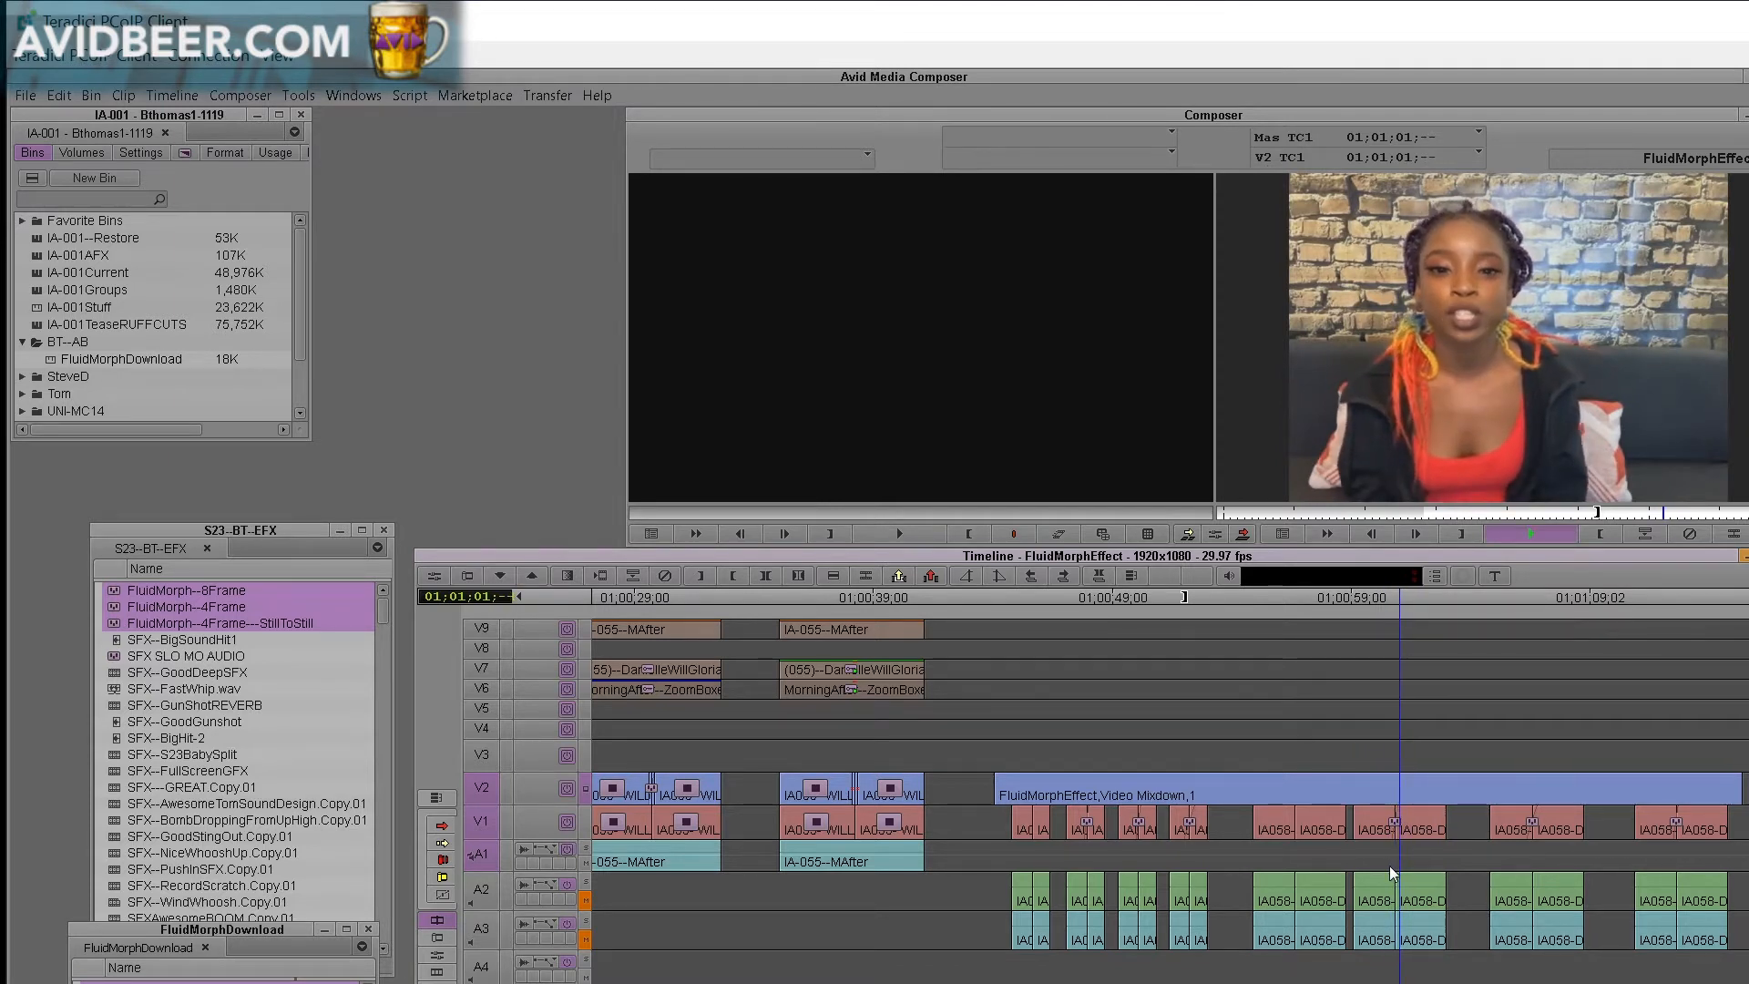
{"action": "left_click", "coordinate": [1379, 873]}
- Play the third longer clip pair several times across its FluidMorph transition
{"action": "left_click", "coordinate": [1521, 860]}
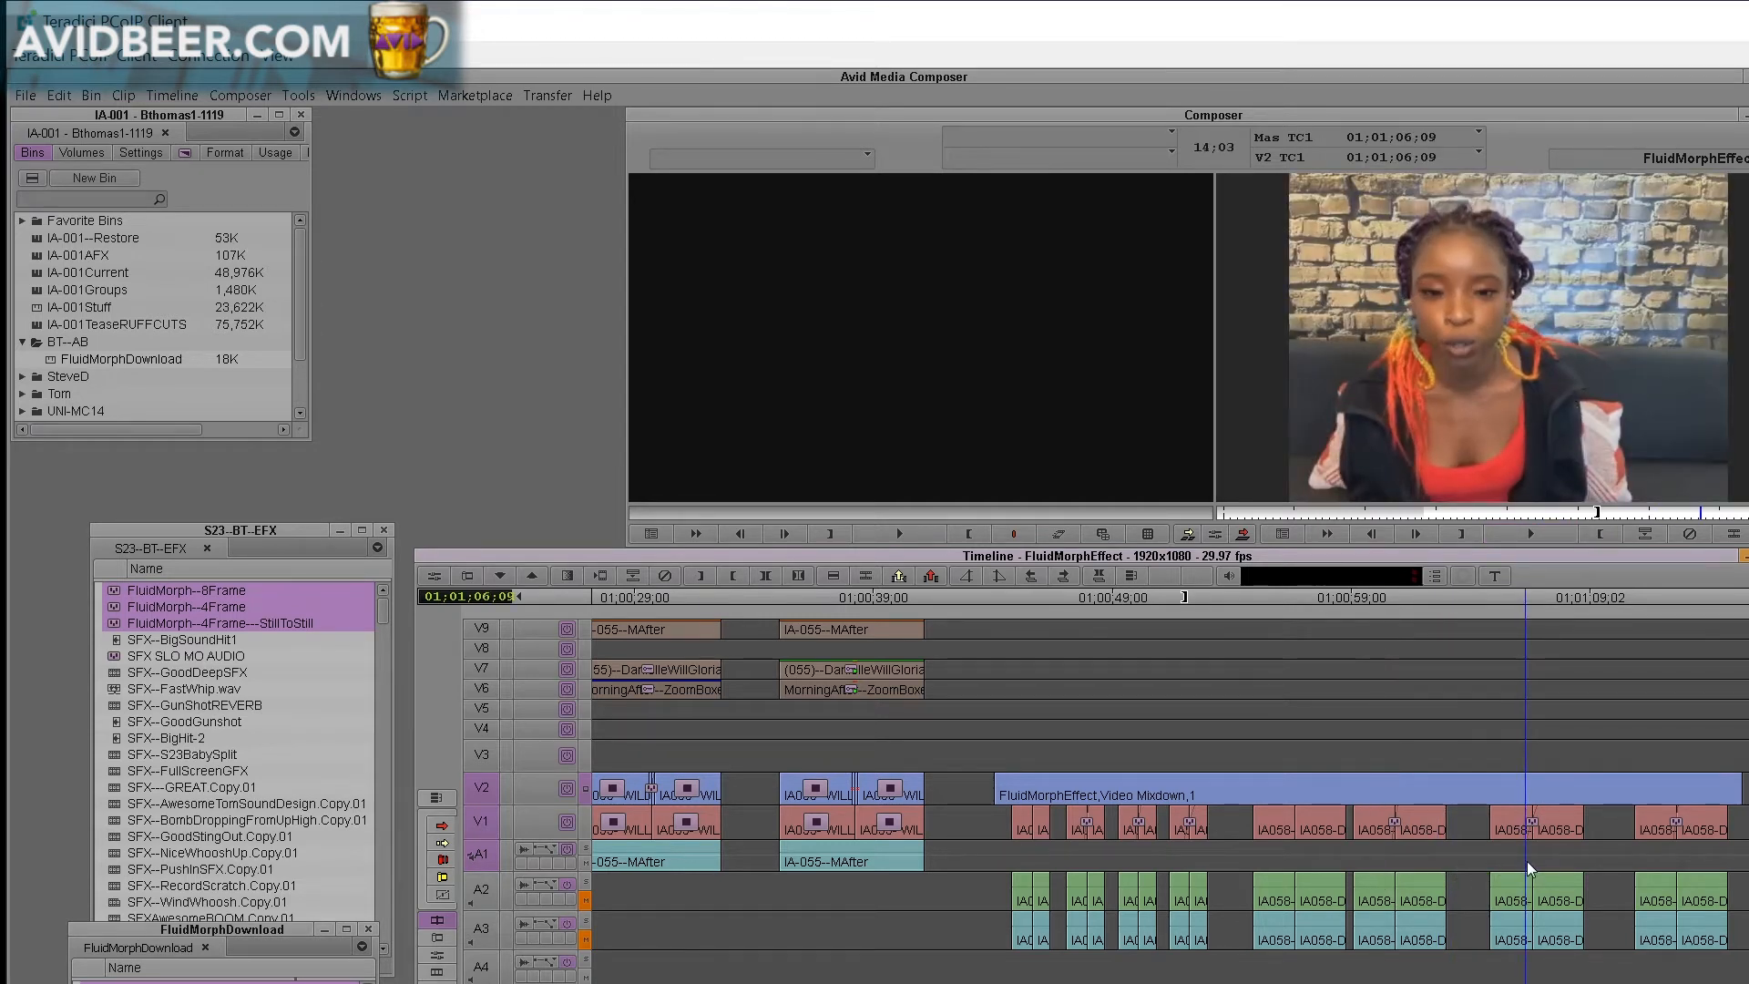
{"action": "key", "text": "space"}
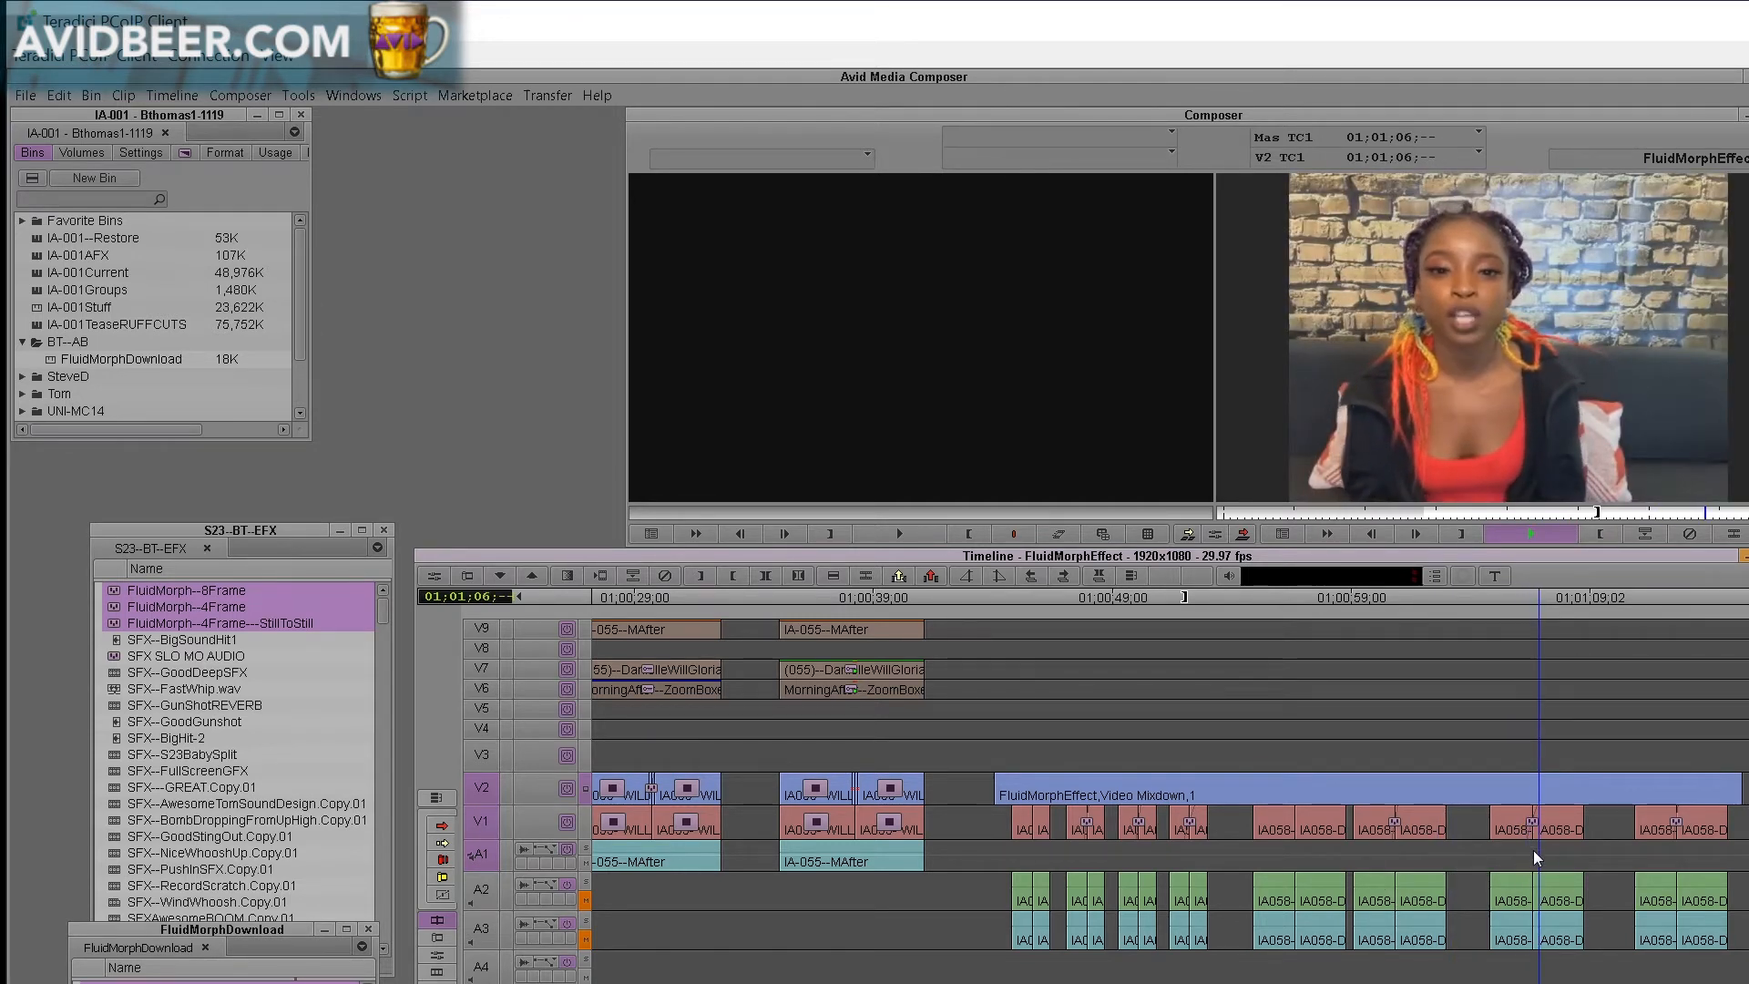
{"action": "left_click", "coordinate": [1529, 850]}
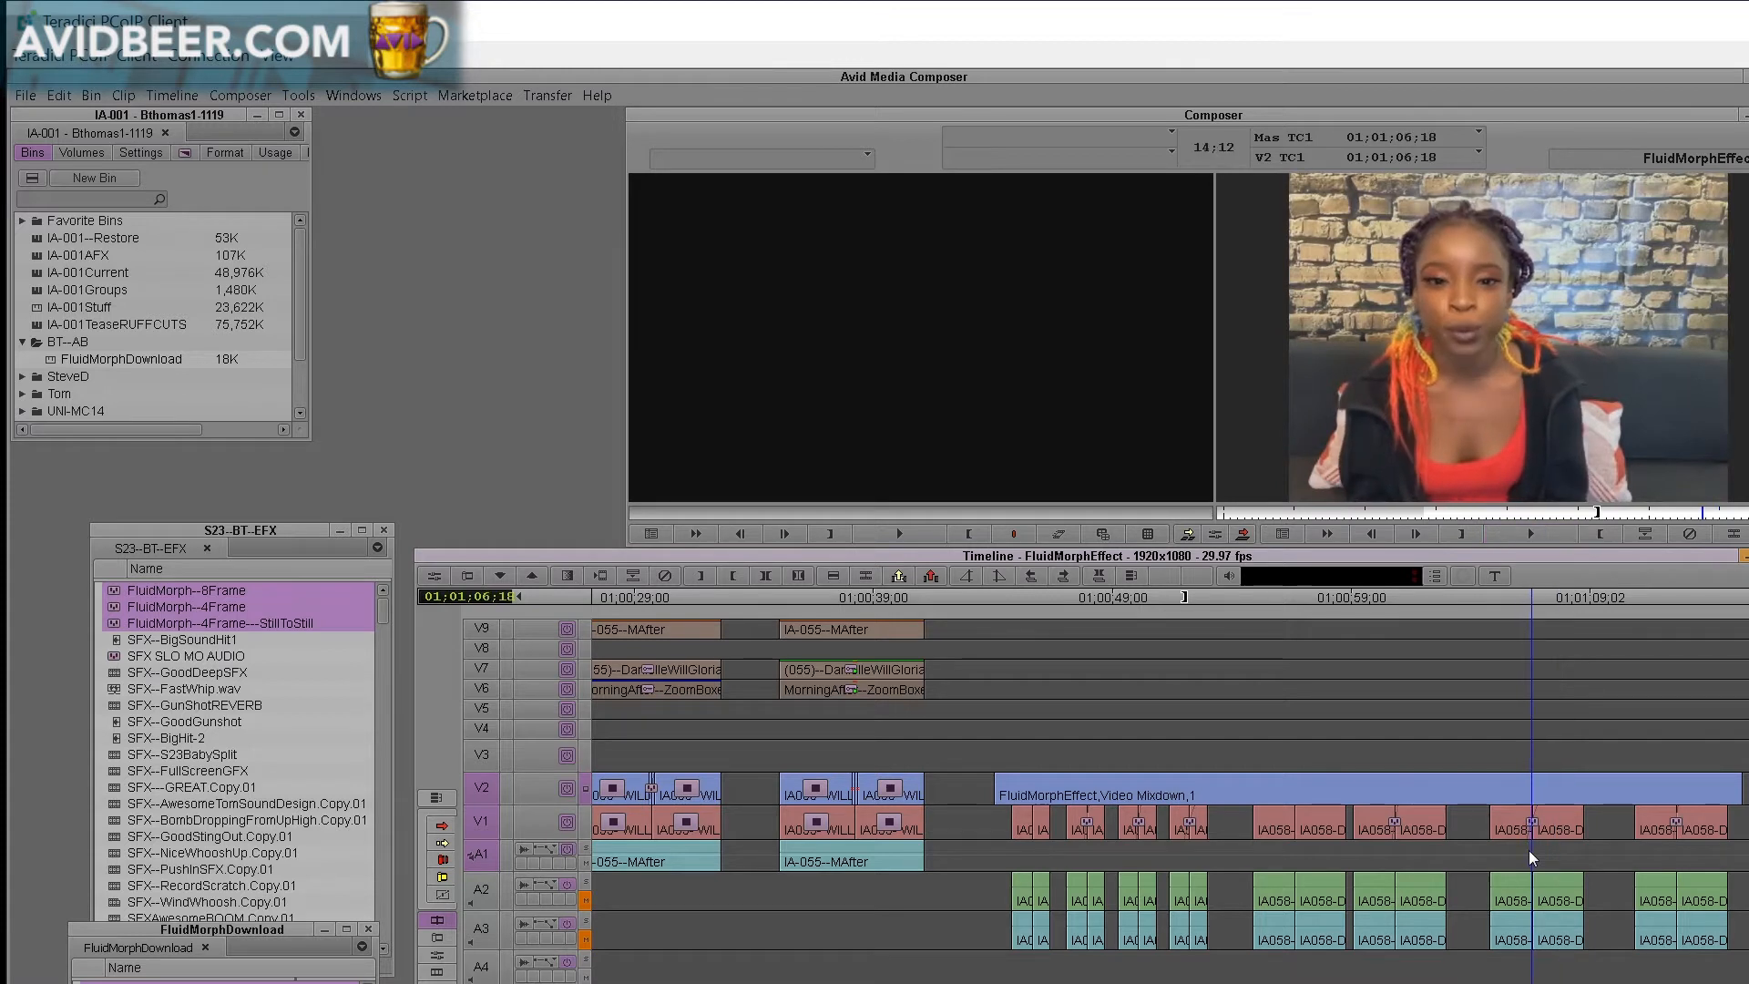
{"action": "left_click", "coordinate": [1508, 870]}
{"action": "key", "text": "space"}
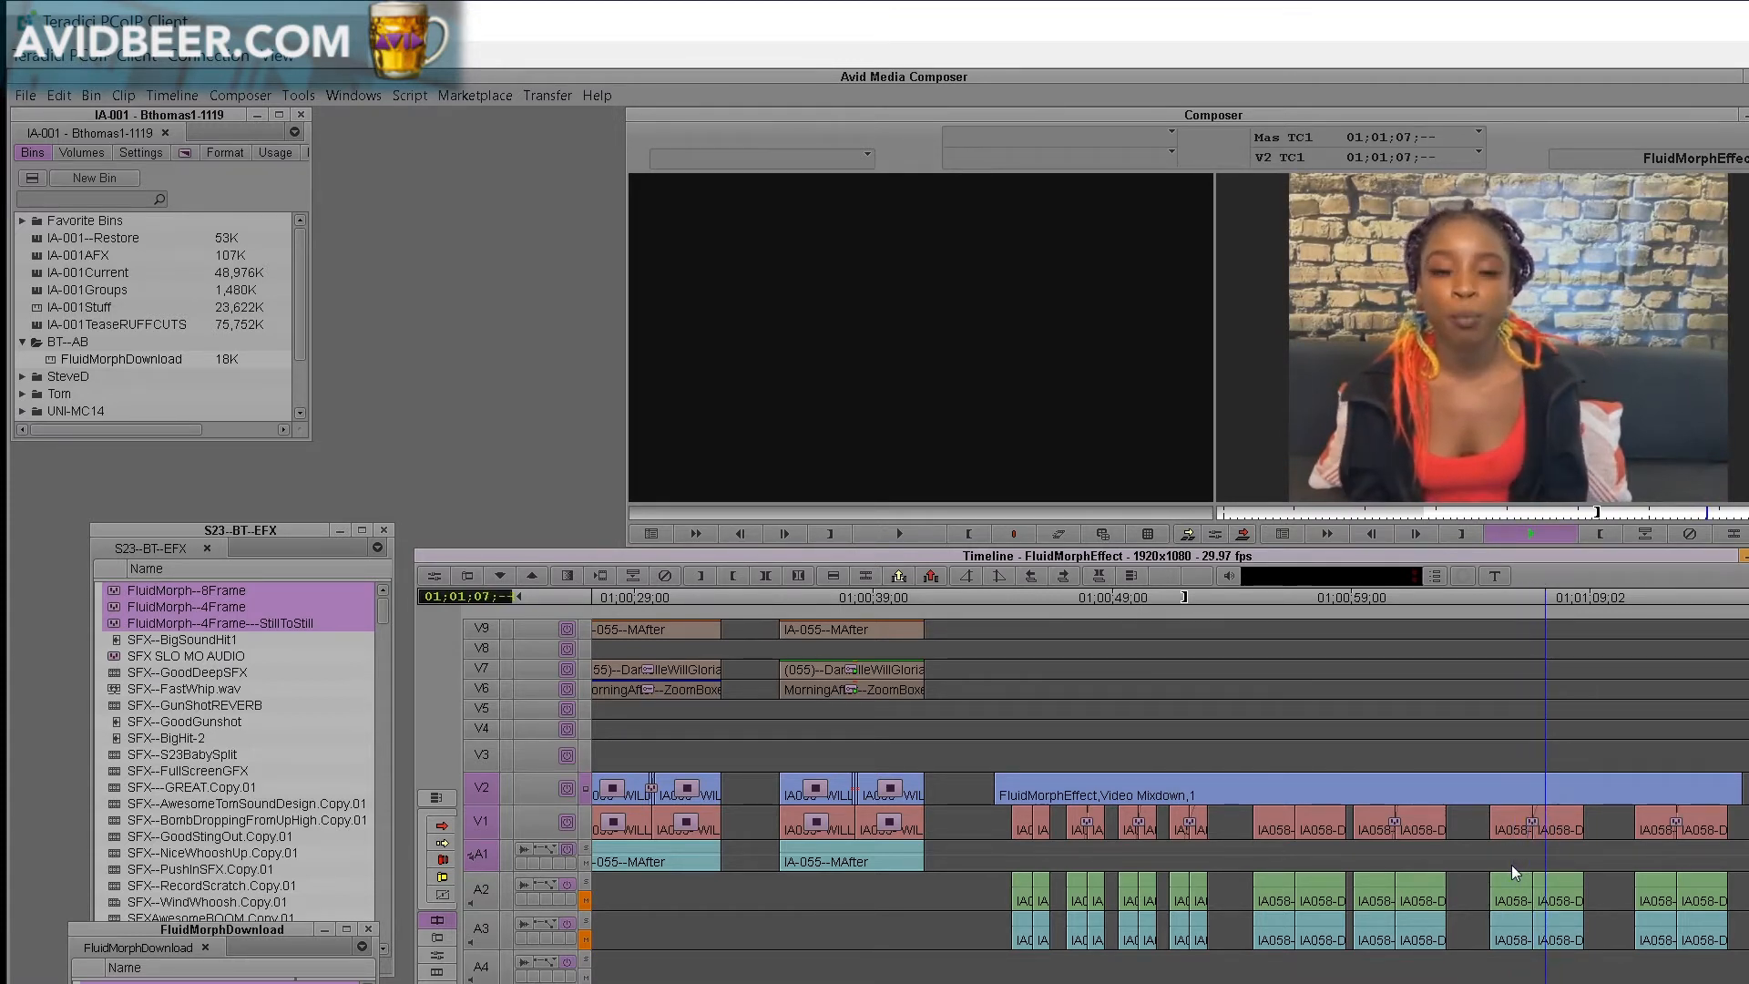
{"action": "left_click", "coordinate": [1511, 872]}
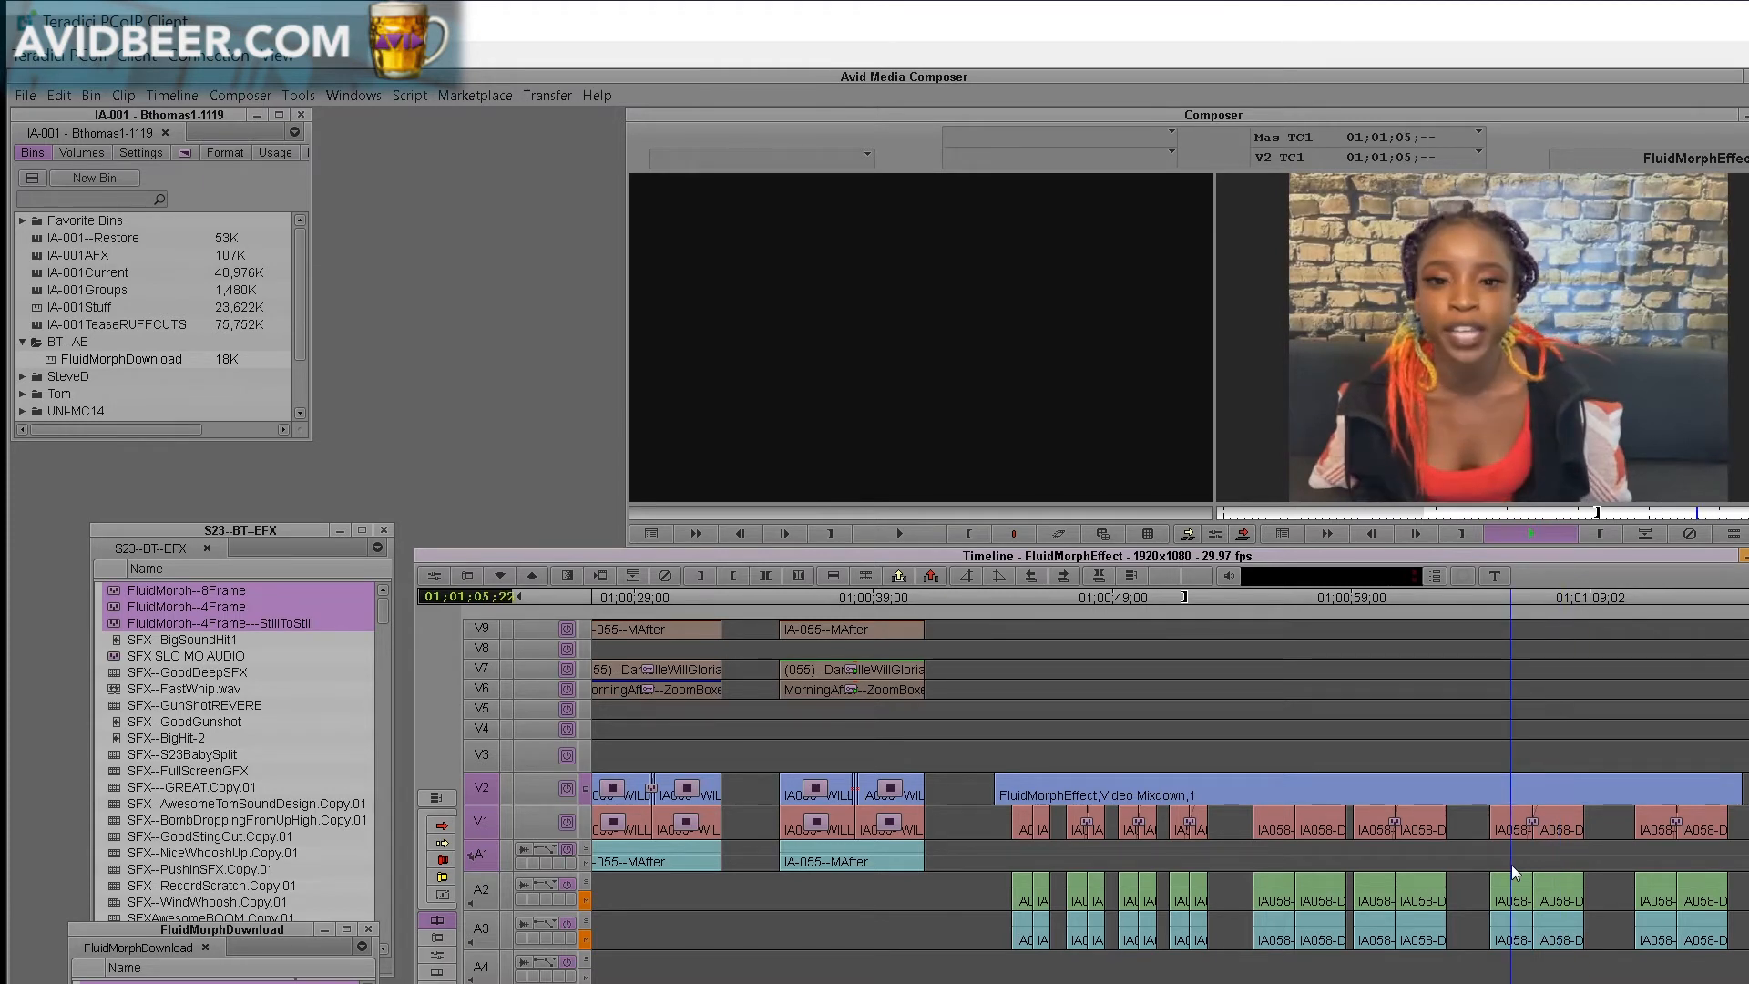
{"action": "key", "text": "space"}
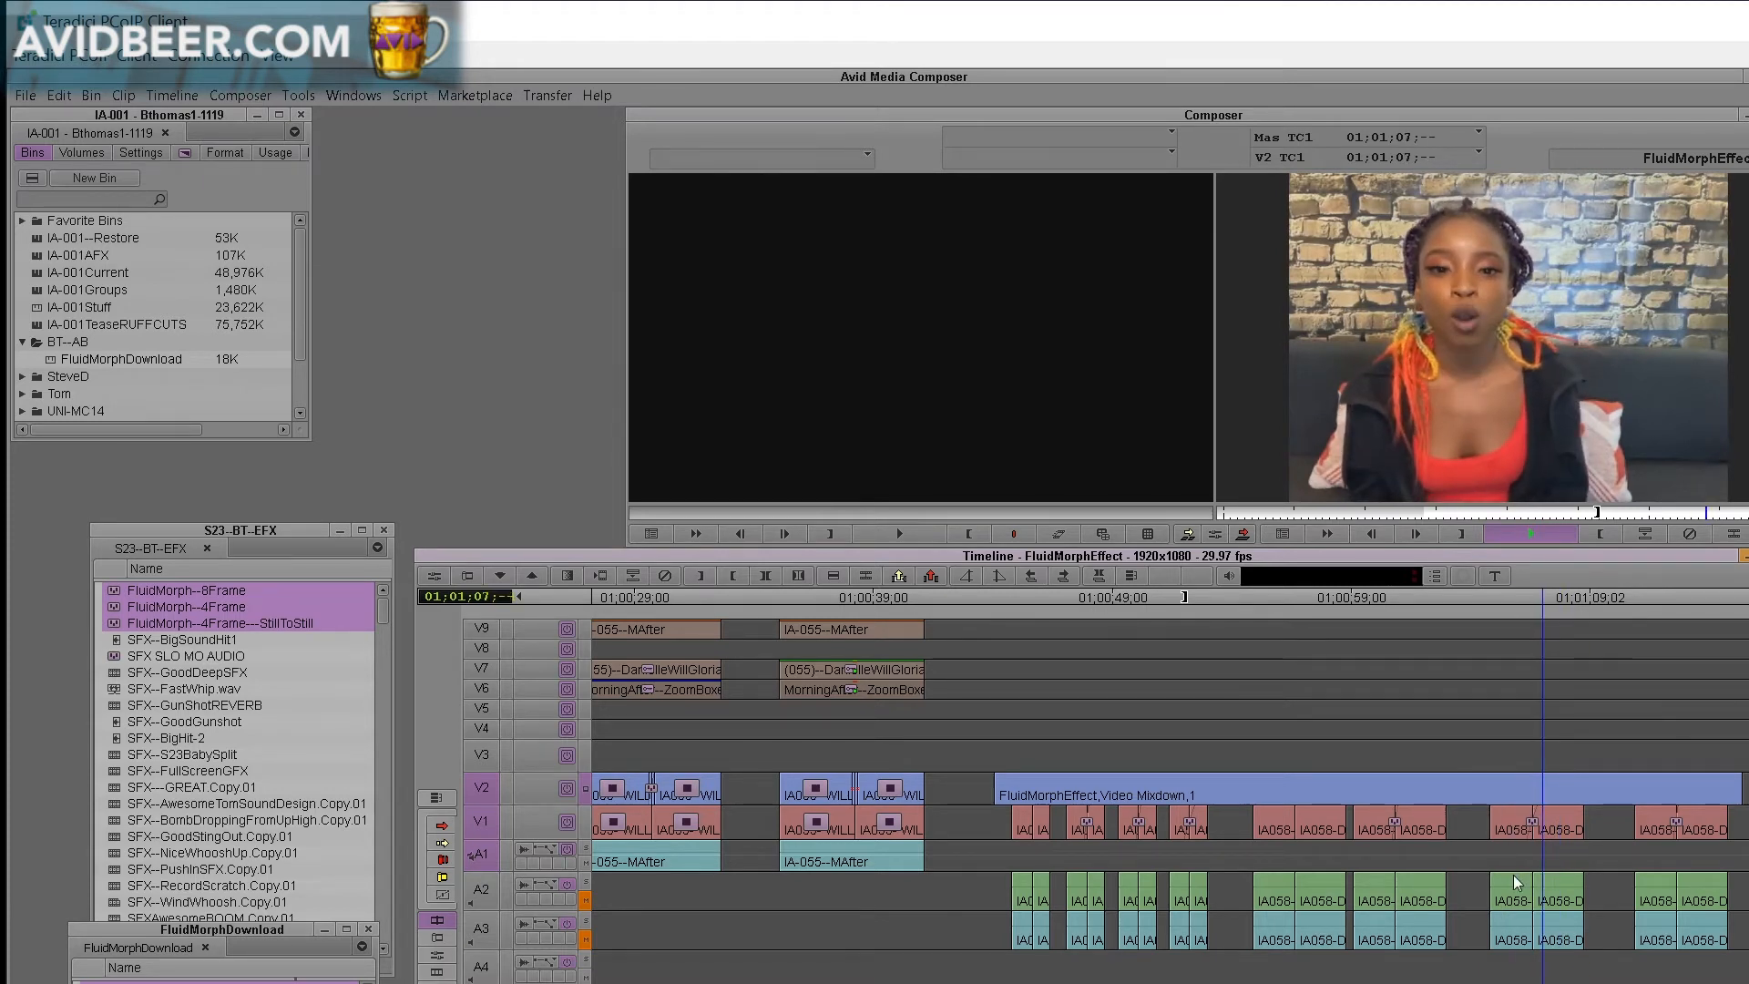
- Play the fourth longer clip pair and step back and forth frame by frame through its FluidMorph transition
{"action": "left_click", "coordinate": [1649, 861]}
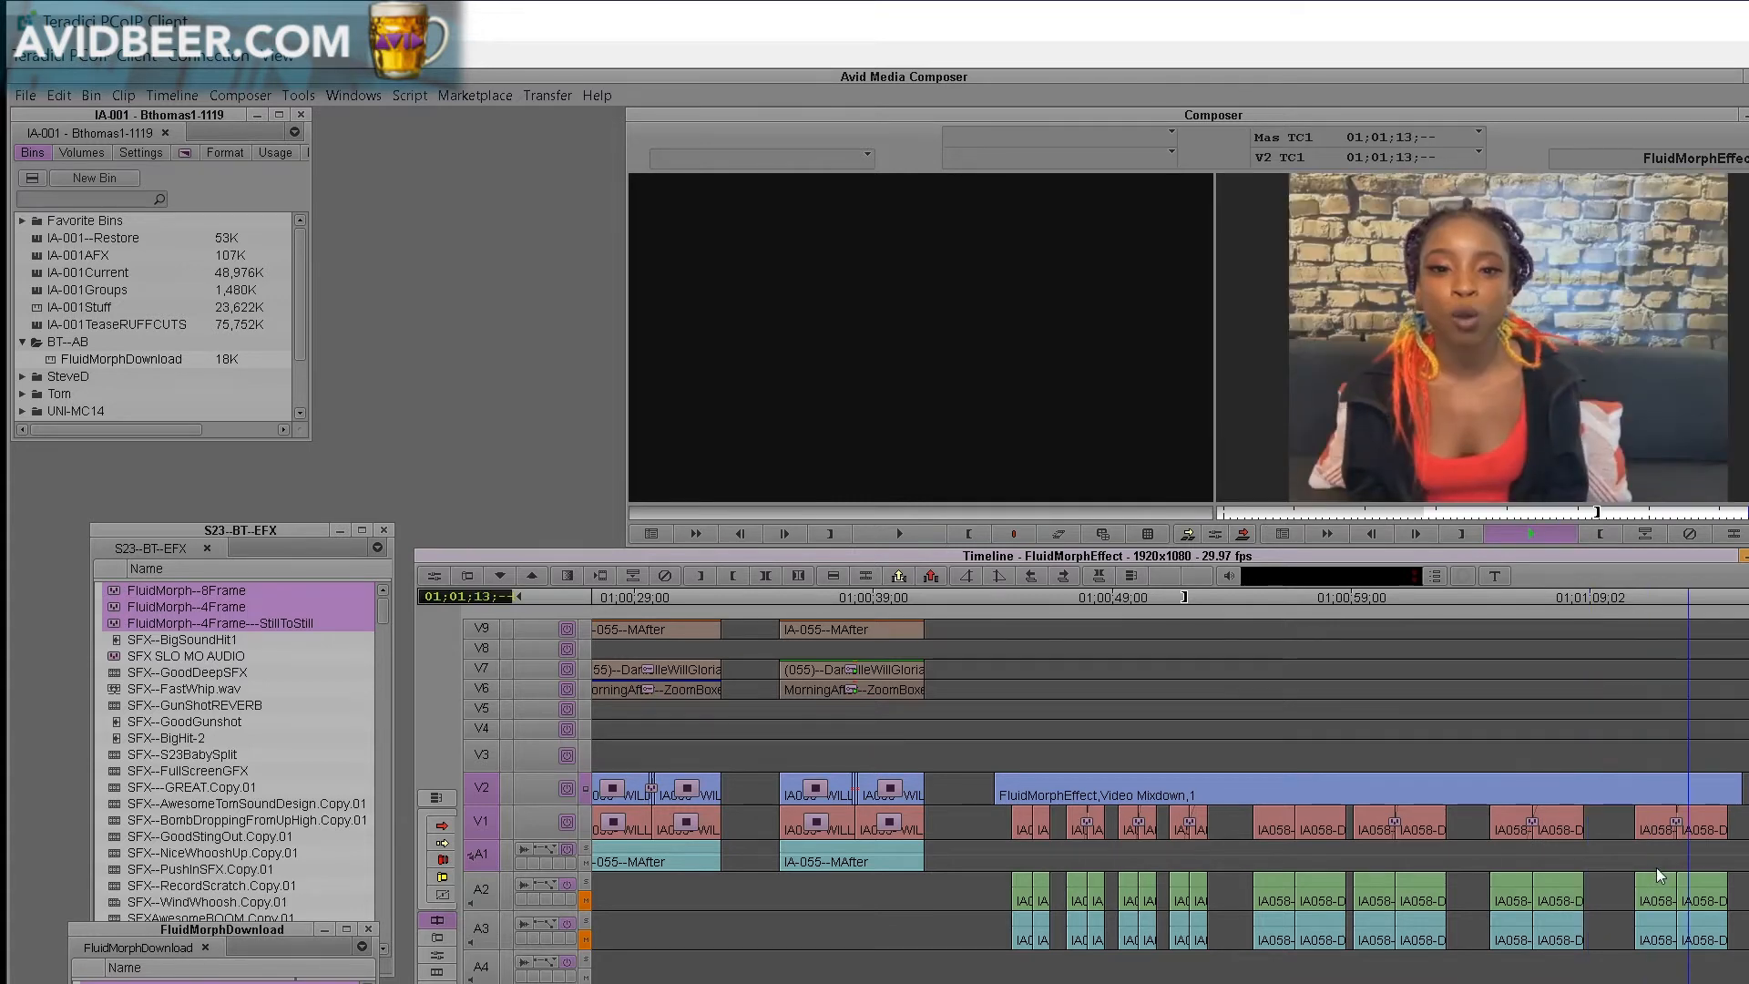
{"action": "left_click_drag", "start_coordinate": [1663, 867], "coordinate": [1574, 886]}
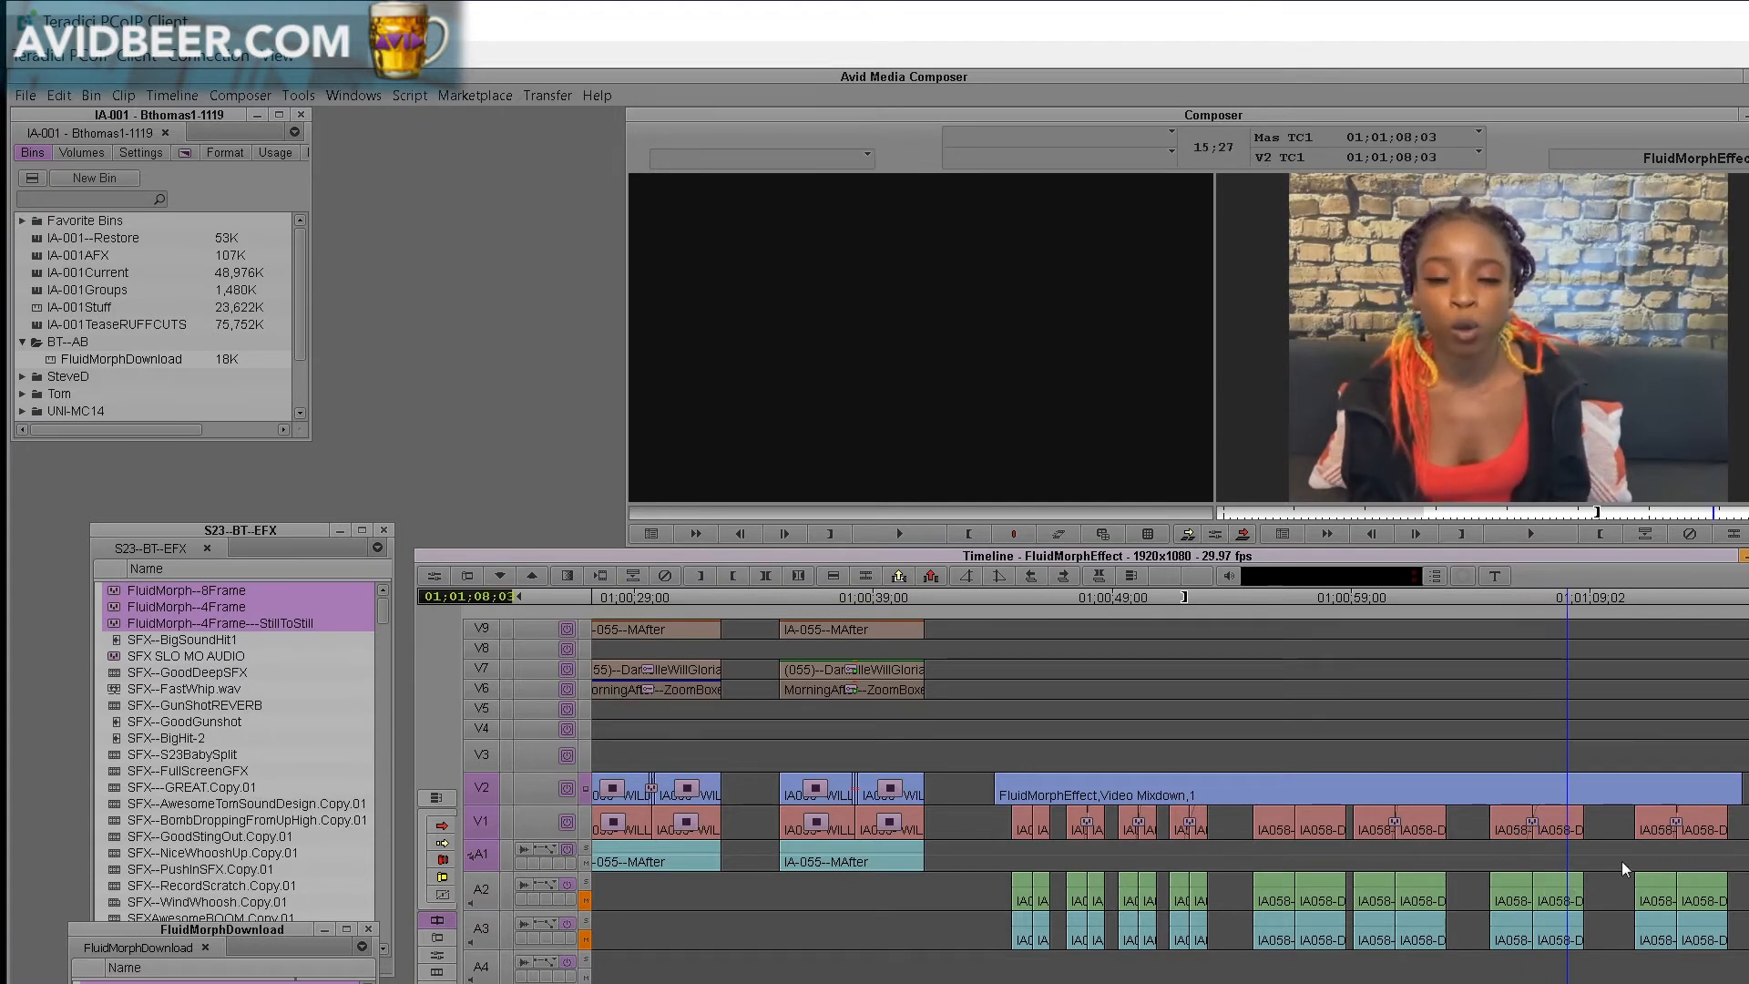
{"action": "left_click", "coordinate": [1673, 880]}
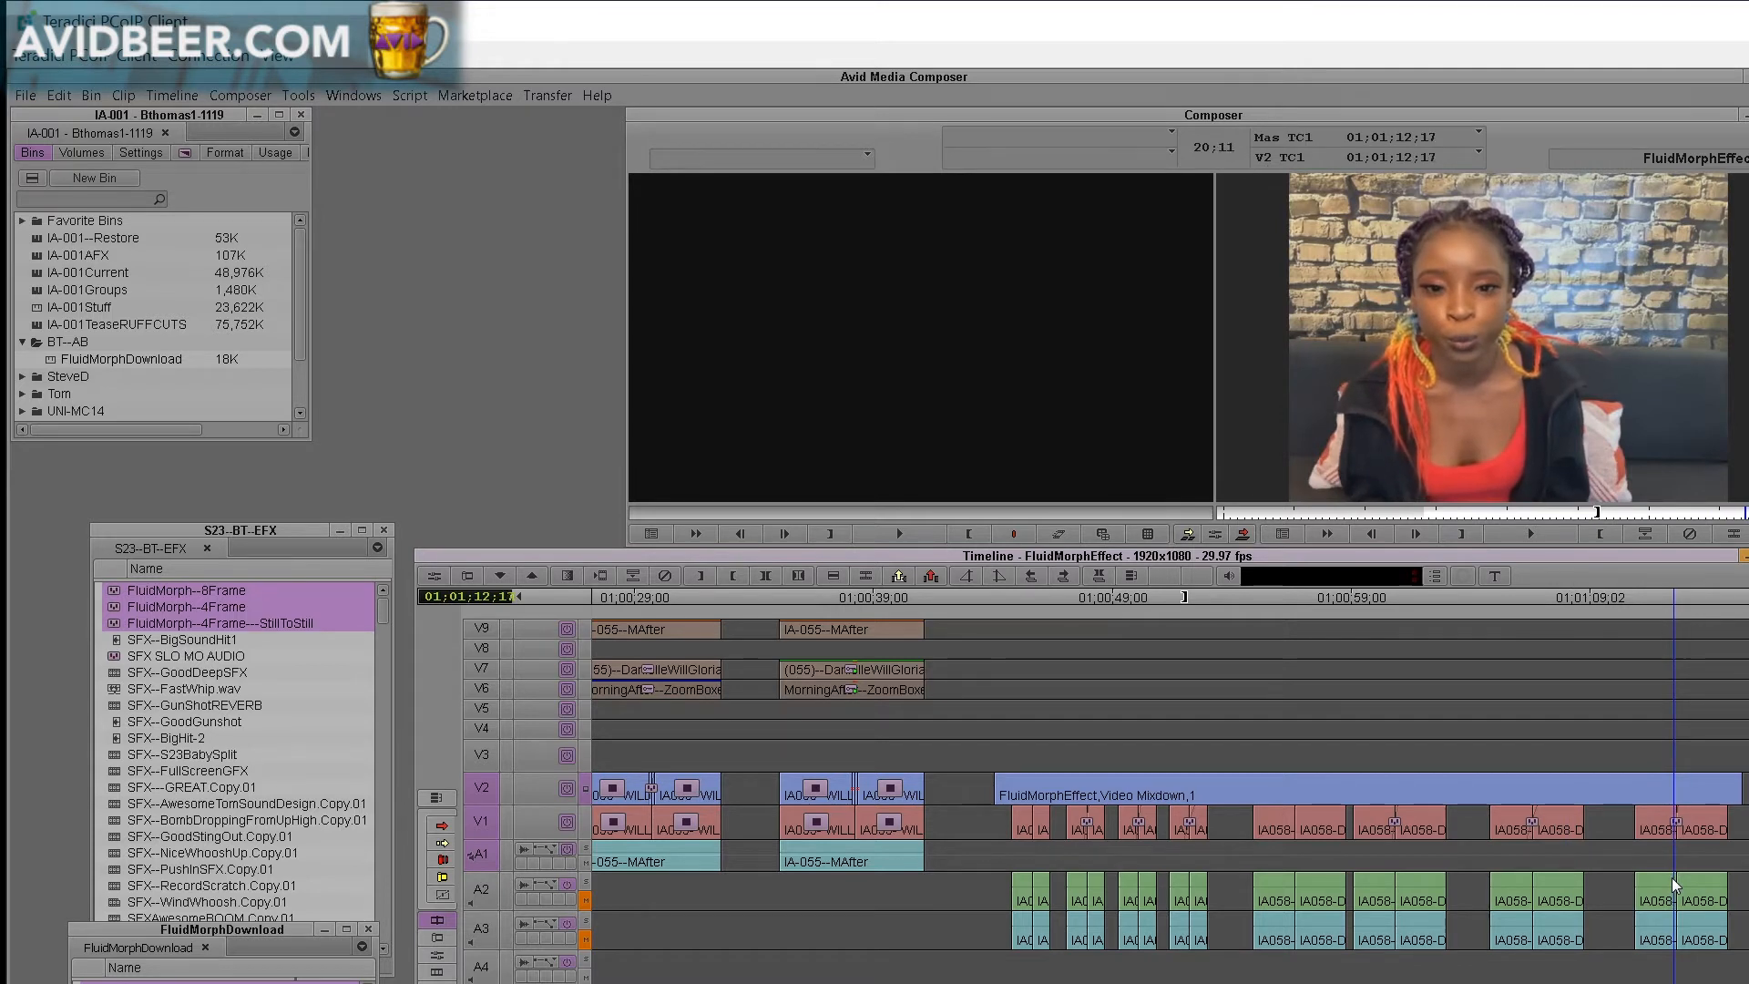
{"action": "key", "text": "Right"}
{"action": "key", "text": "Right"}
{"action": "key", "text": "Right"}
{"action": "key", "text": "Right"}
{"action": "key", "text": "Left"}
{"action": "key", "text": "Left"}
{"action": "key", "text": "Left"}
{"action": "key", "text": "Right"}
{"action": "key", "text": "Right"}
{"action": "key", "text": "Right"}
{"action": "key", "text": "Right"}
{"action": "key", "text": "Right"}
{"action": "key", "text": "space"}
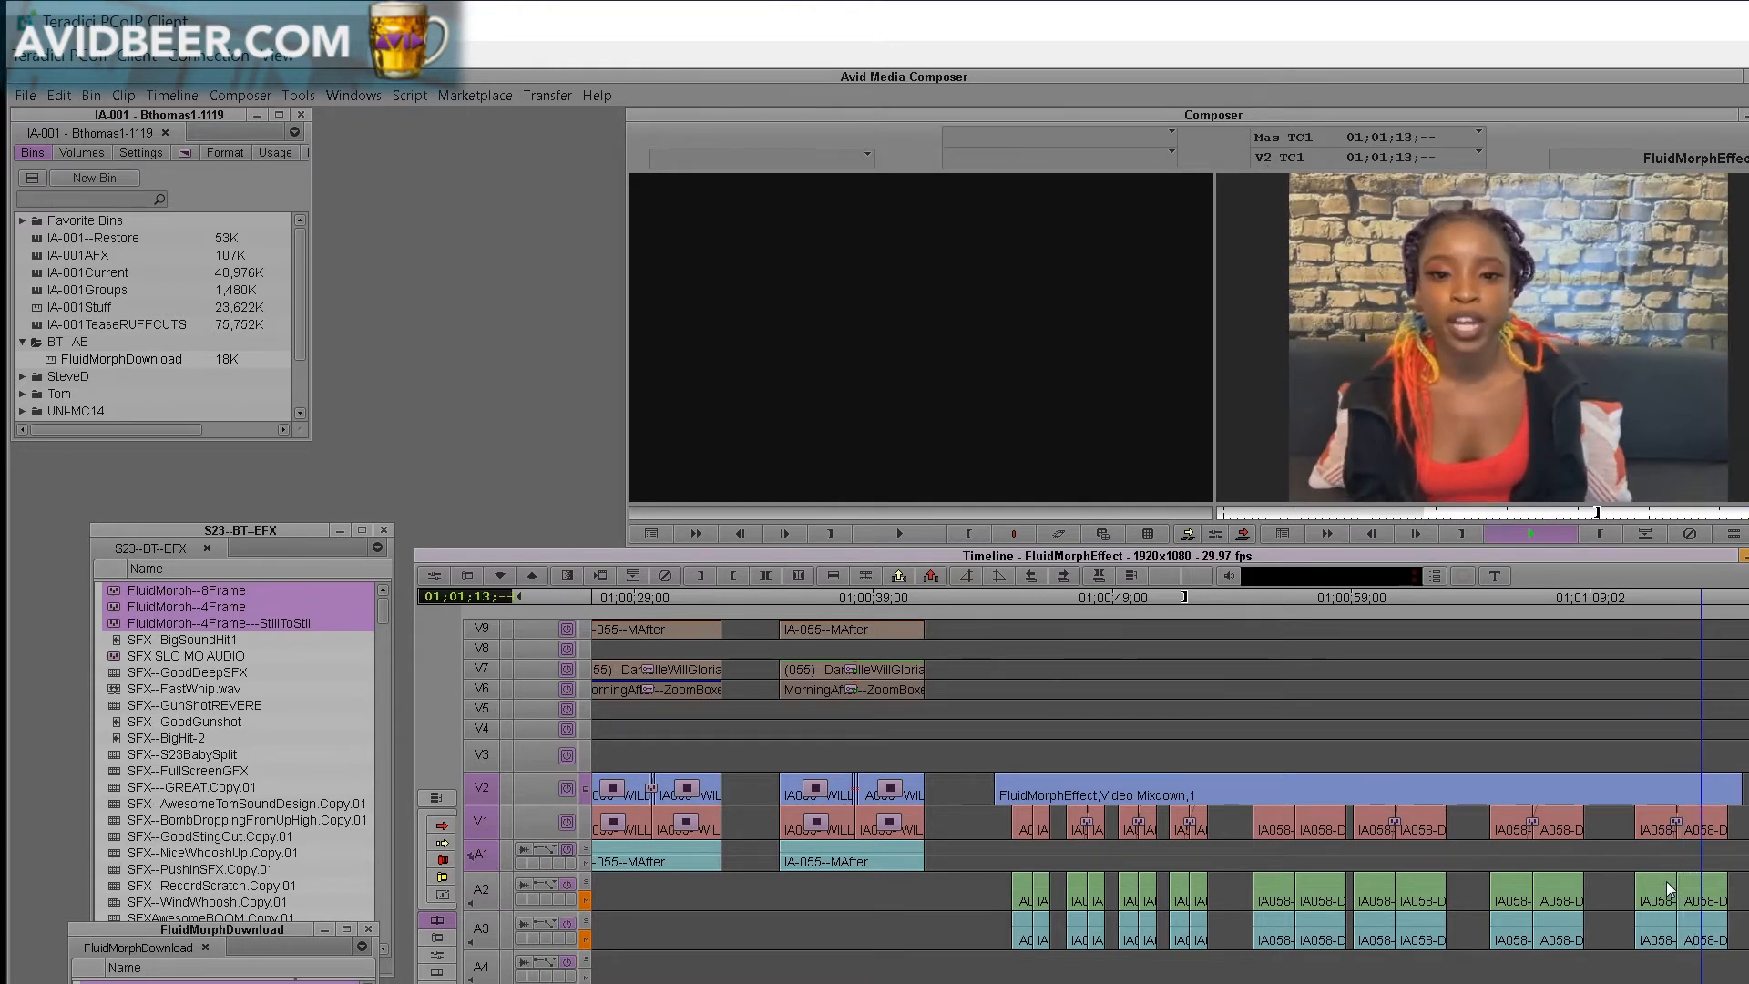
- Step backward frame by frame from just after the last longer pair's cut into its FluidMorph transition
{"action": "left_click", "coordinate": [1682, 880]}
{"action": "key", "text": "Left"}
{"action": "key", "text": "Left"}
{"action": "key", "text": "Left"}
{"action": "key", "text": "Left"}
{"action": "key", "text": "Left"}
{"action": "key", "text": "Left"}
{"action": "key", "text": "Left"}
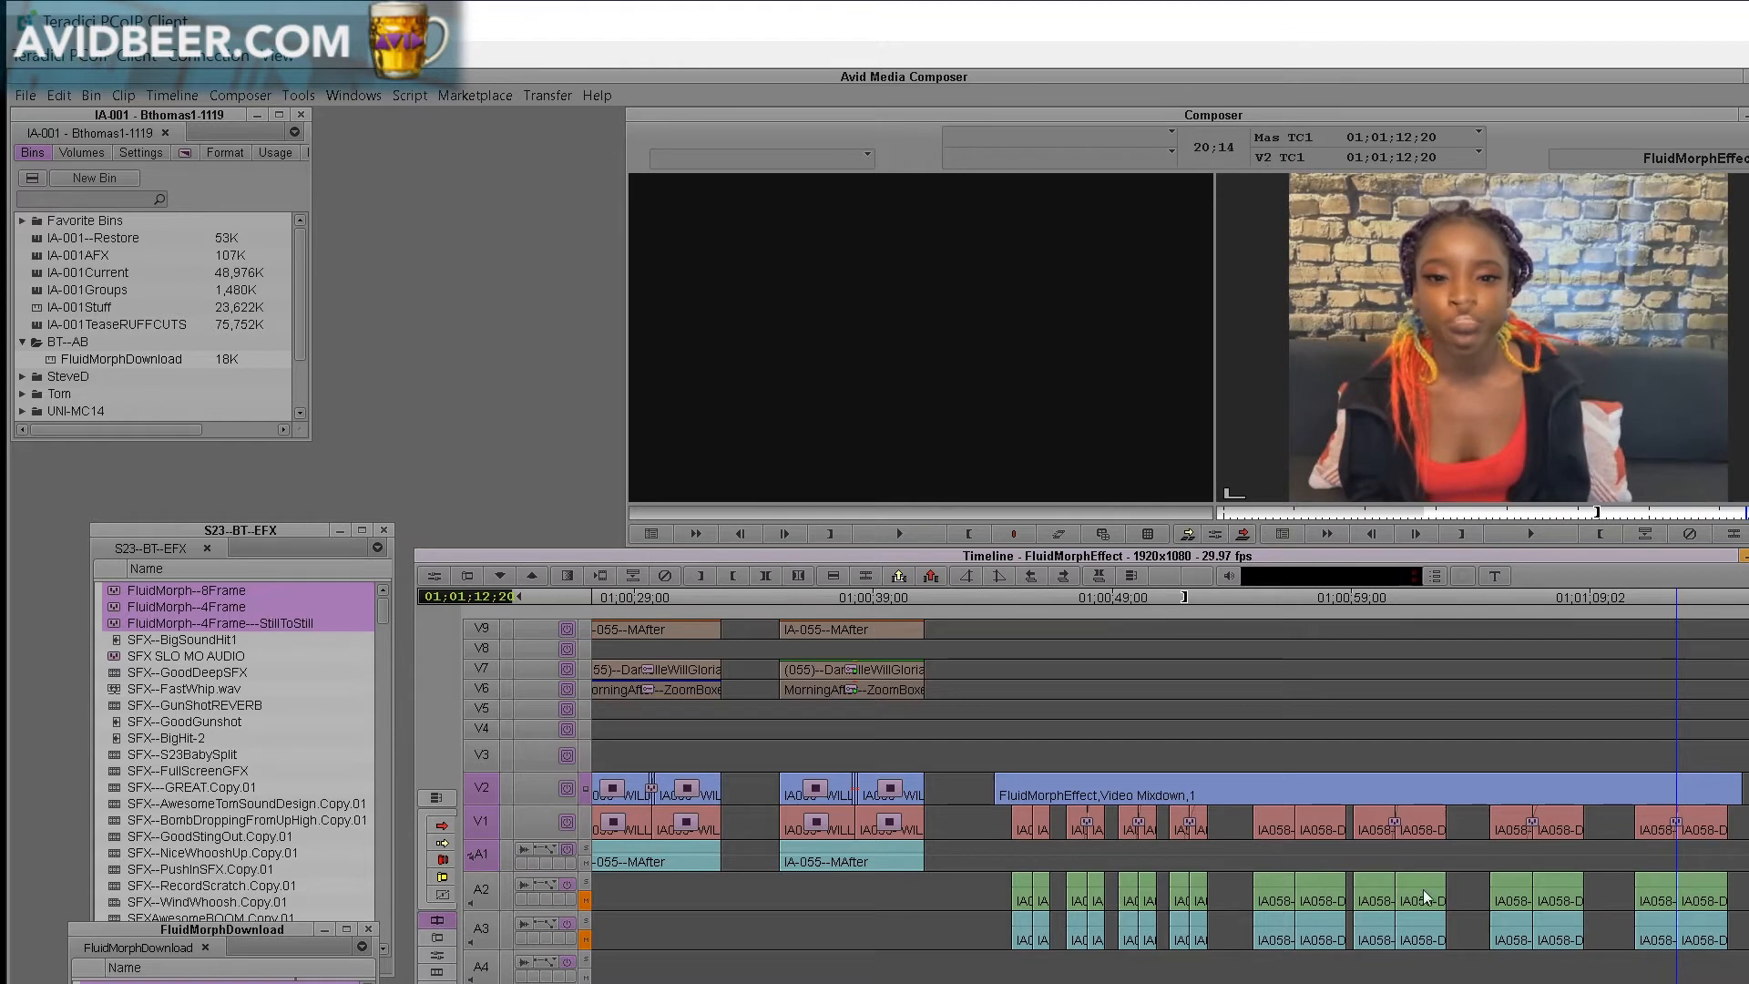
- Bring the FluidMorphDownload bin into clear view and highlight its three presets, ending on FluidMorph--4Frame
{"action": "left_click_drag", "start_coordinate": [143, 931], "coordinate": [619, 393]}
{"action": "left_click", "coordinate": [626, 528]}
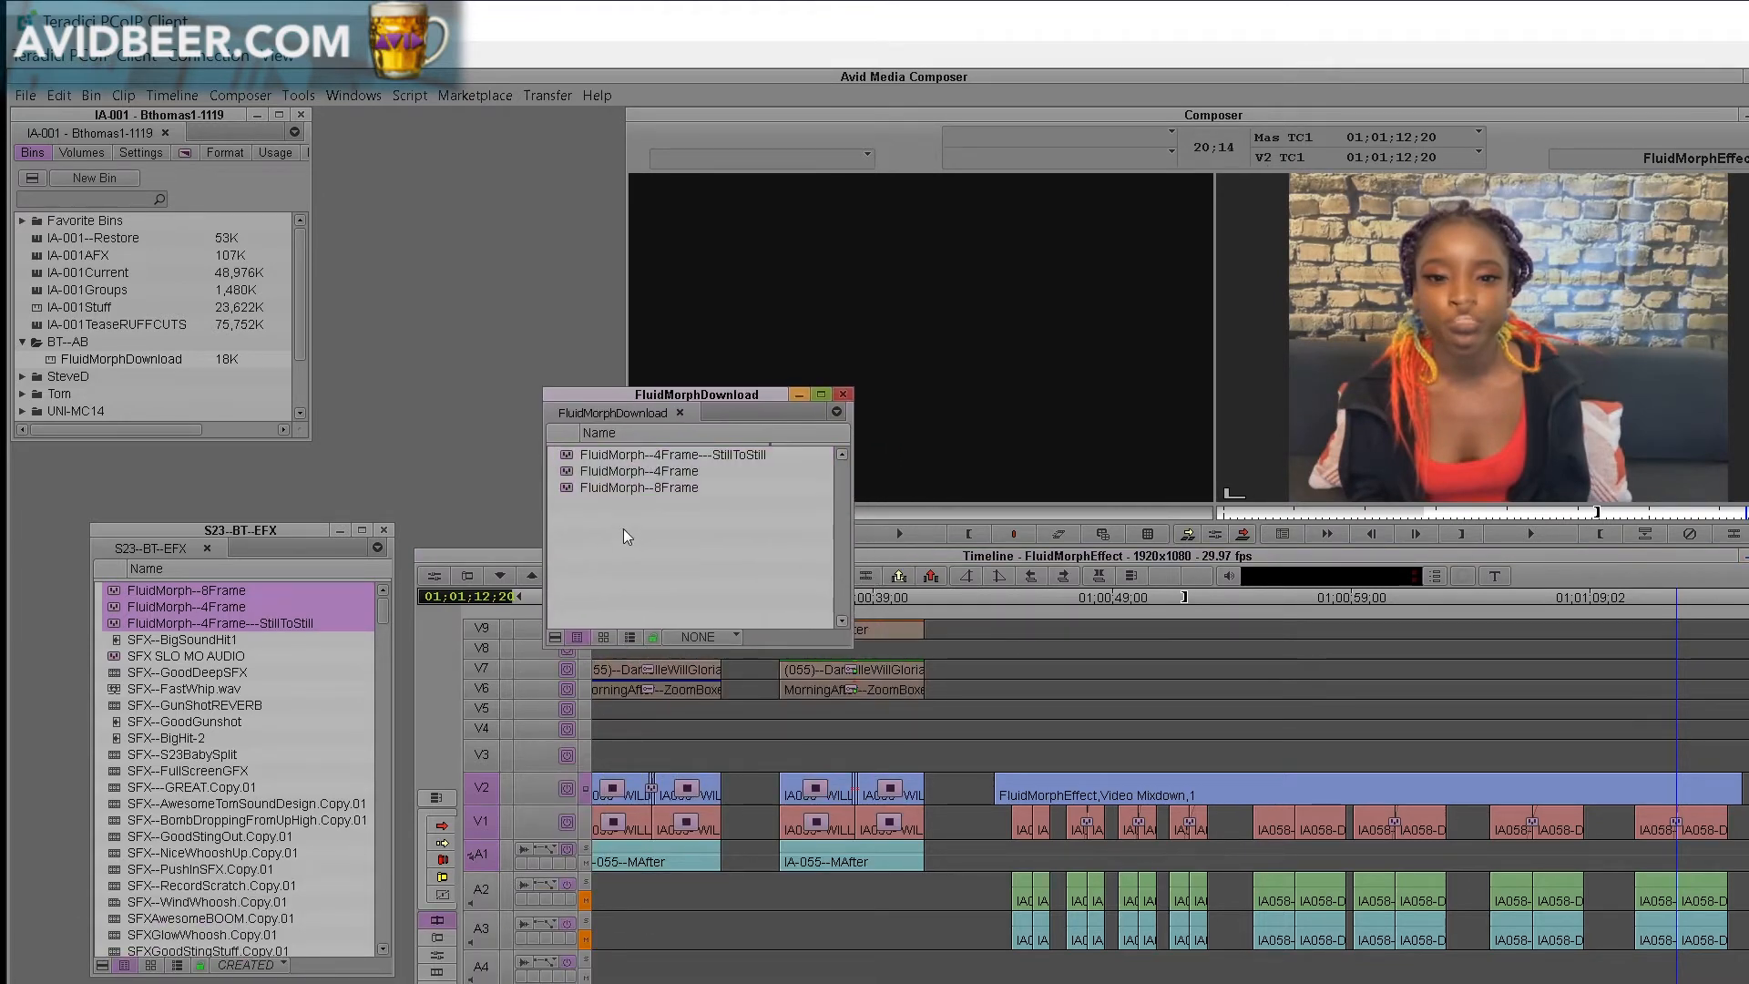
{"action": "left_click_drag", "start_coordinate": [547, 451], "coordinate": [582, 496]}
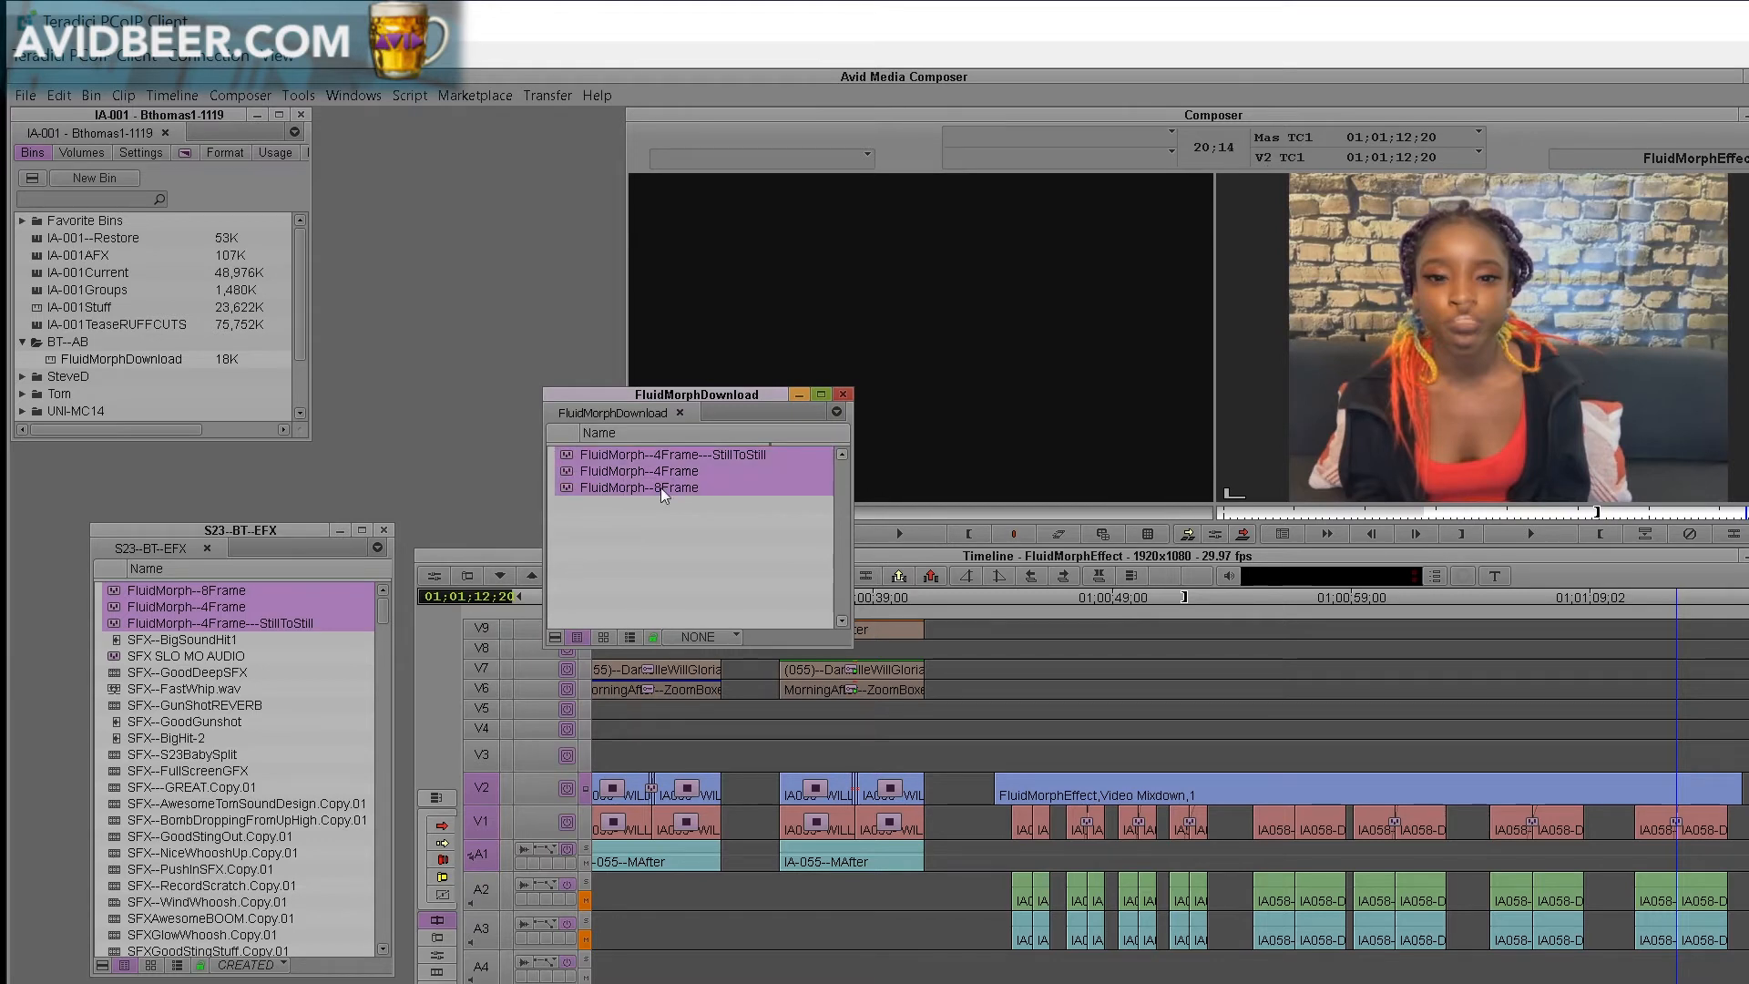
{"action": "left_click", "coordinate": [570, 512]}
{"action": "left_click", "coordinate": [567, 474]}
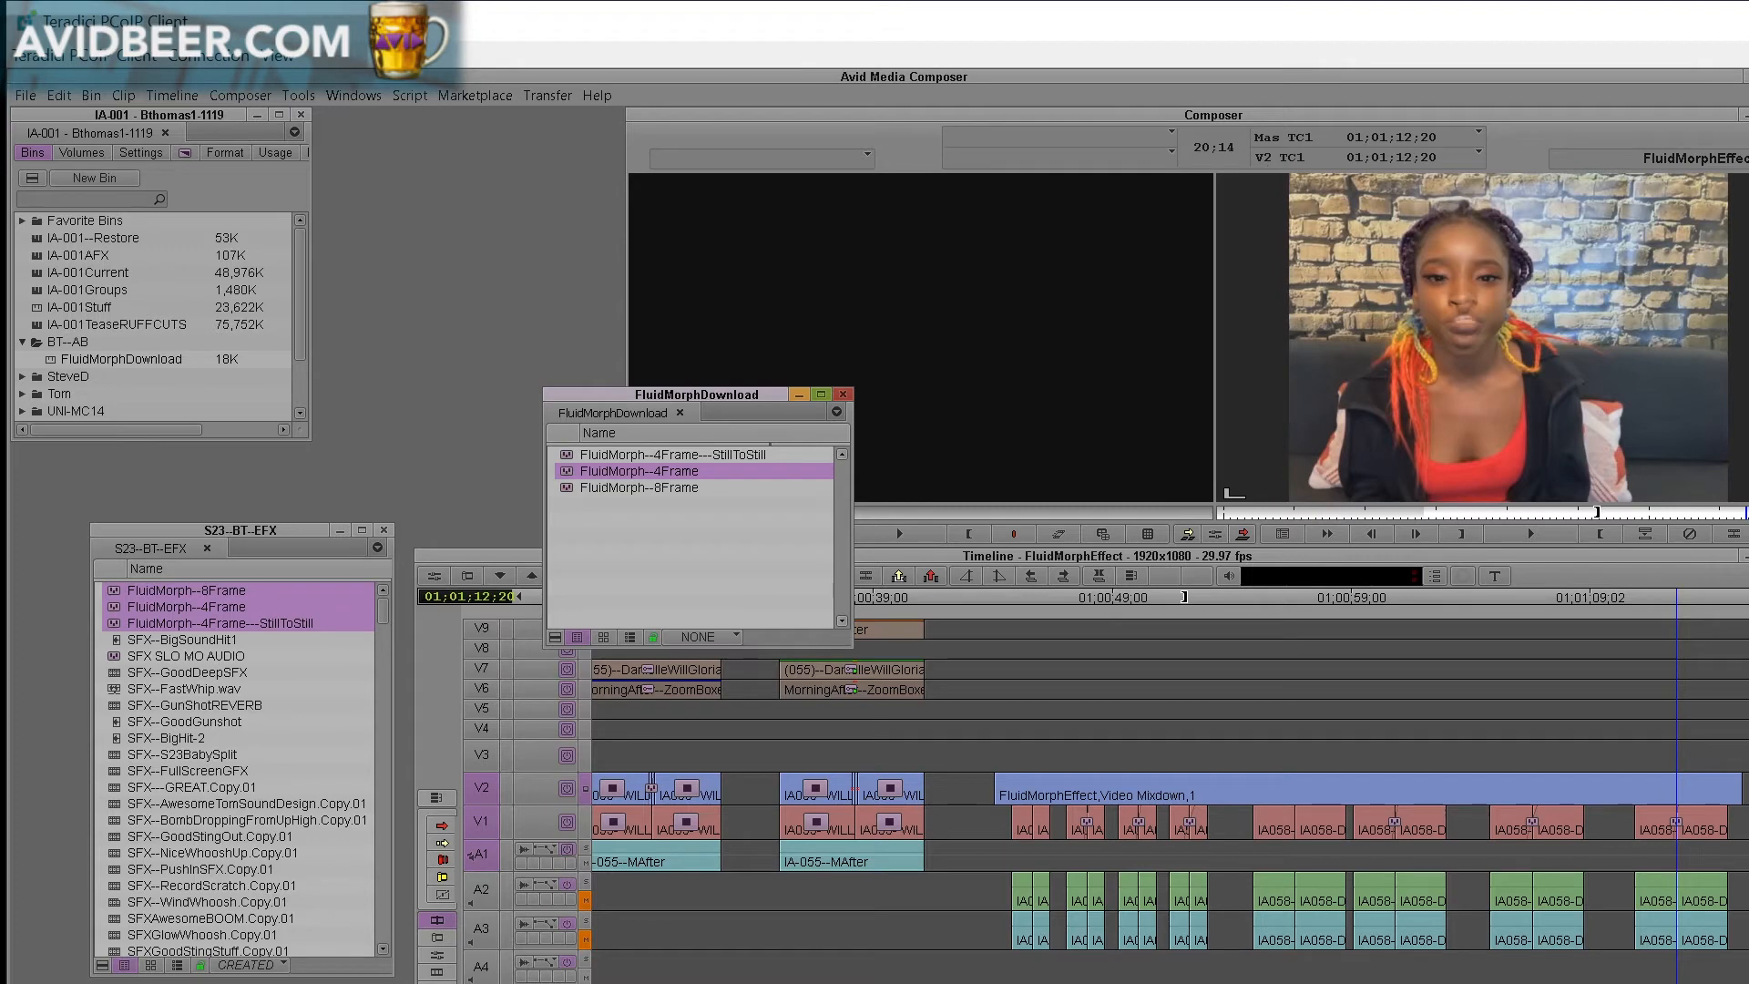
- Switch to YouTube Studio, review the comments describing FluidMorph preset settings, and return to Avid Media Composer
{"action": "key", "text": "alt+Tab"}
{"action": "scroll", "coordinate": [989, 722], "scroll_direction": "down", "scroll_amount": 3}
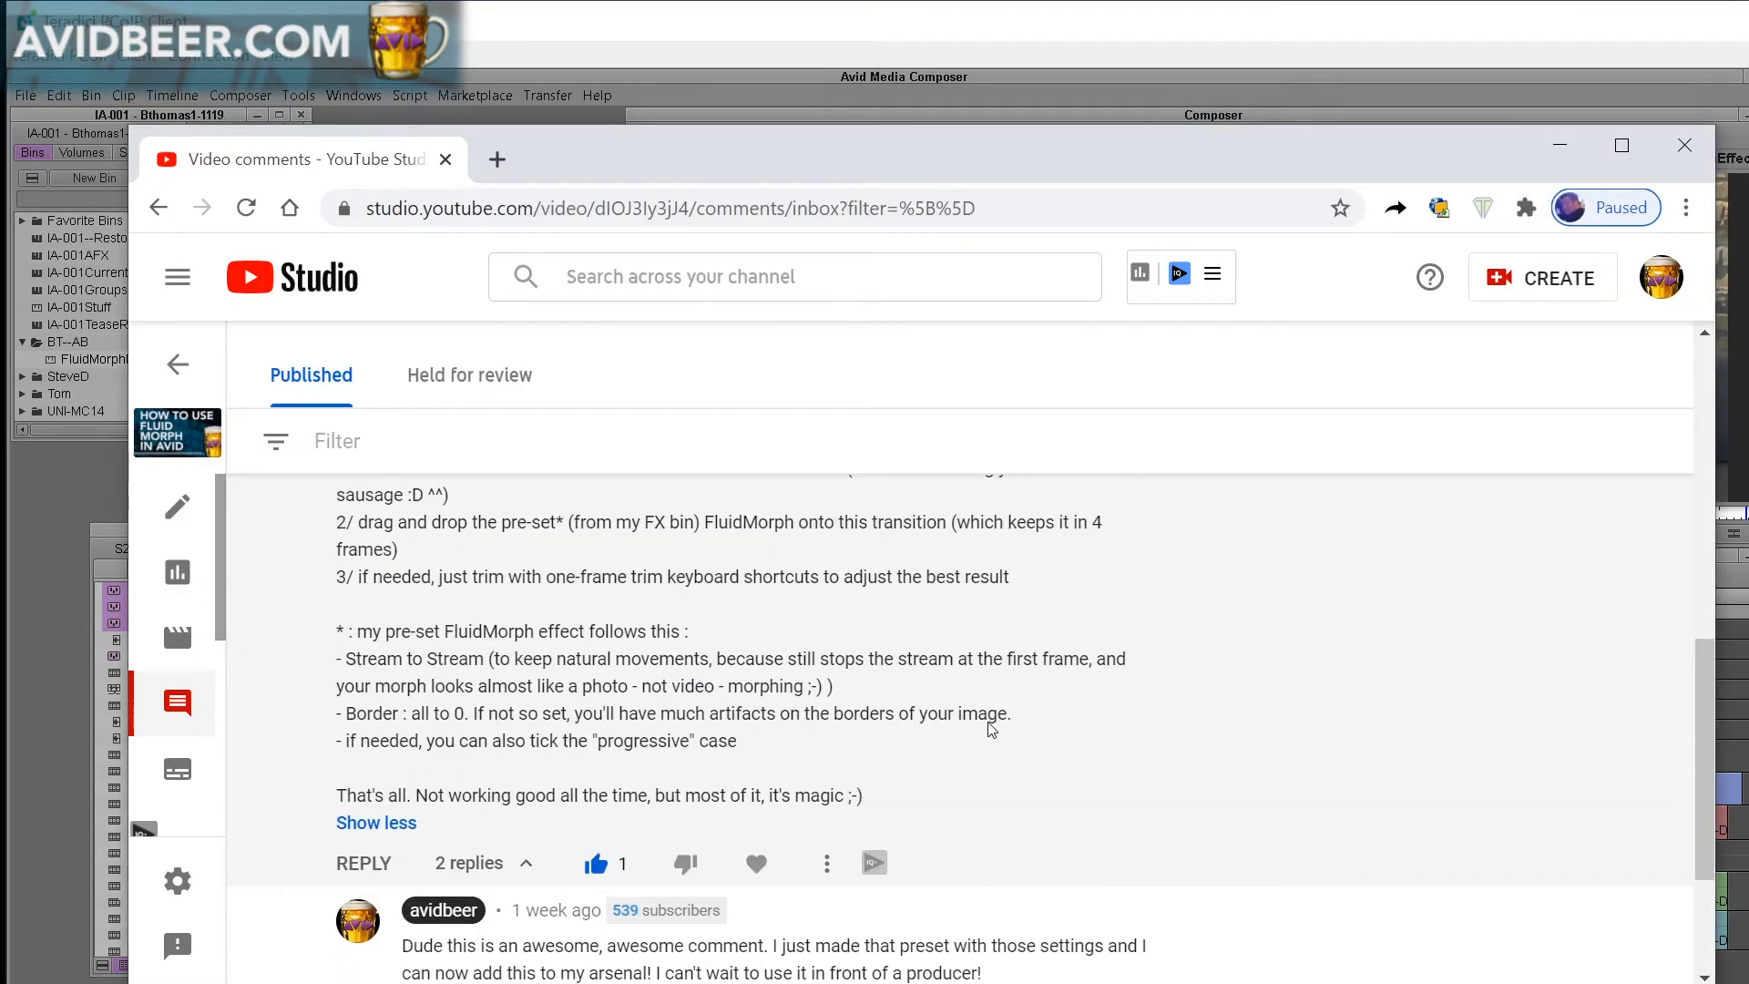
{"action": "scroll", "coordinate": [989, 722], "scroll_direction": "up", "scroll_amount": 10}
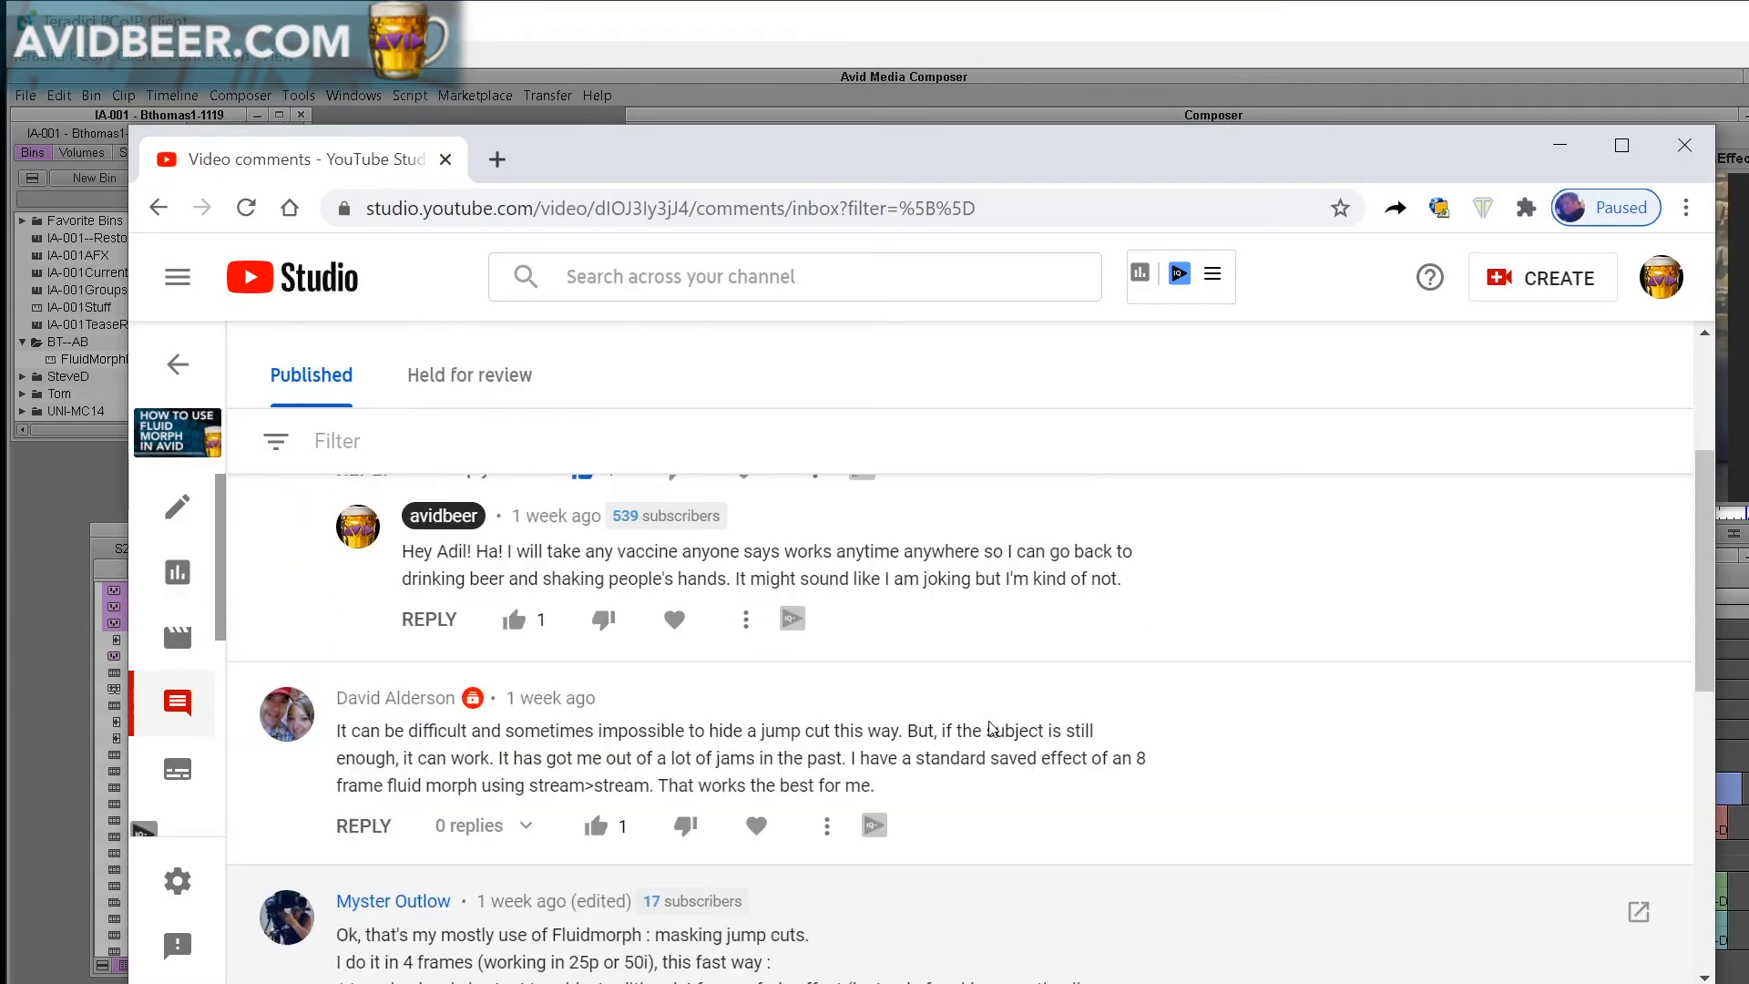
{"action": "scroll", "coordinate": [992, 728], "scroll_direction": "down", "scroll_amount": 5}
{"action": "left_click", "coordinate": [1559, 145]}
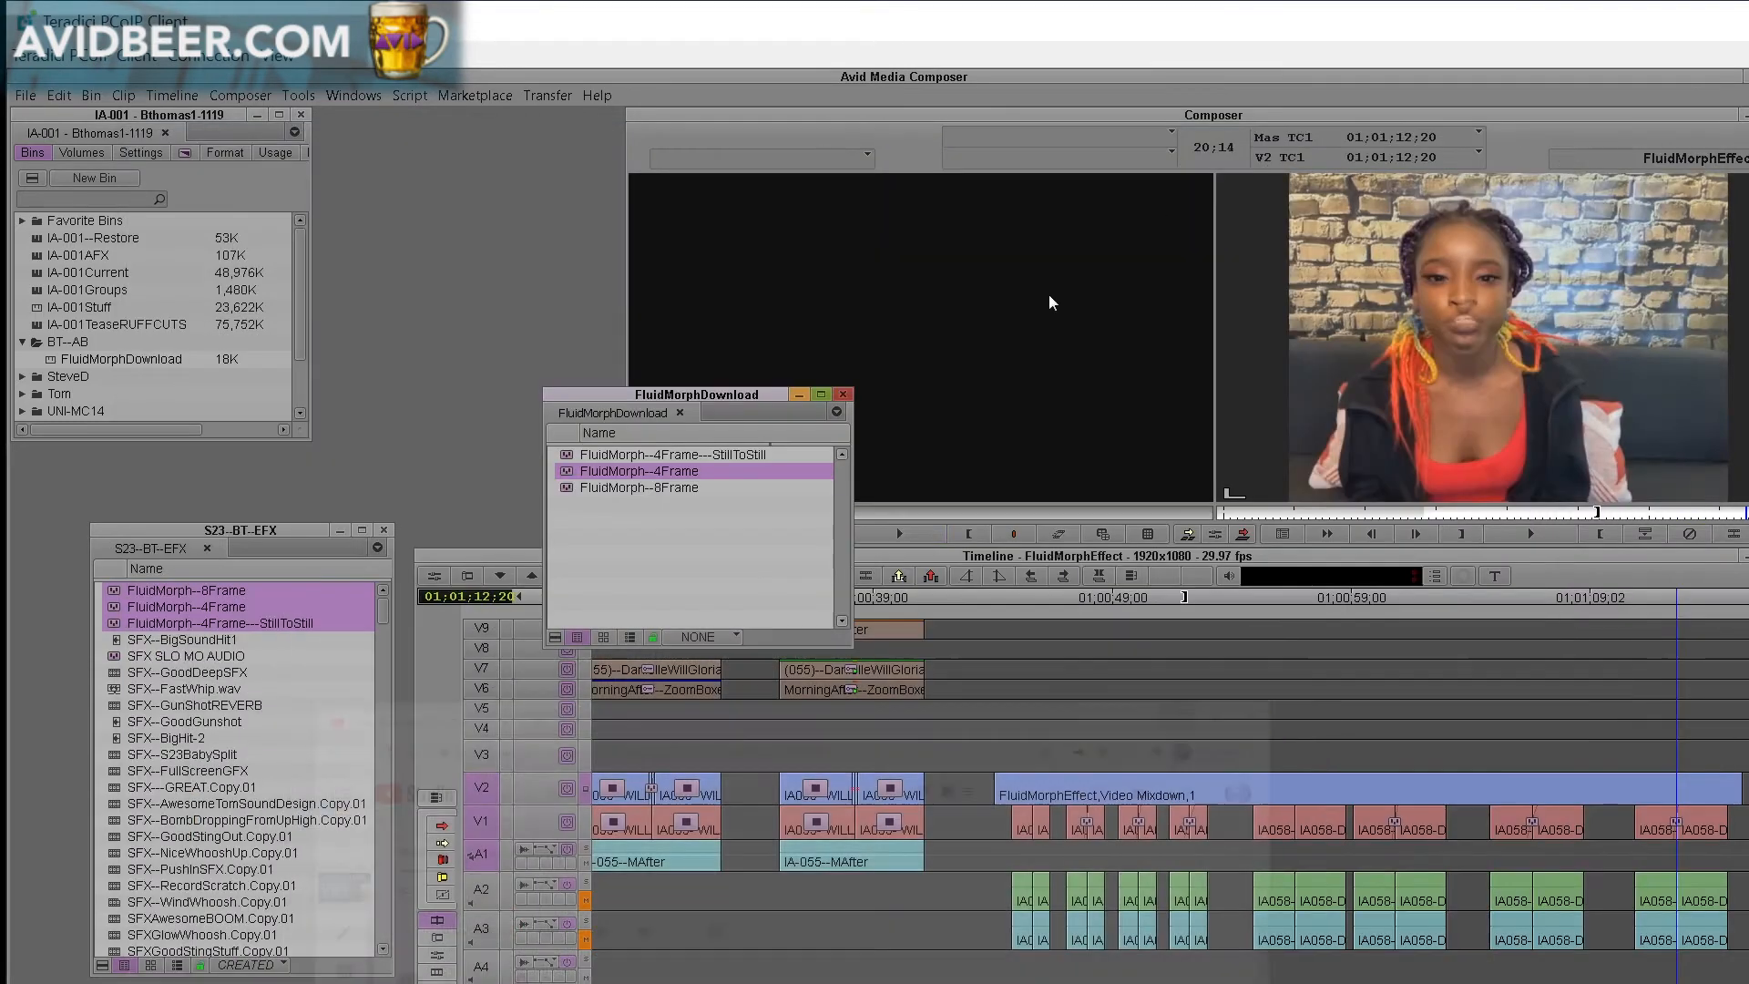
- Move the FluidMorphDownload bin aside and inspect the effect parameters of the fourth short clip pair's FluidMorph transition
{"action": "left_click", "coordinate": [628, 507]}
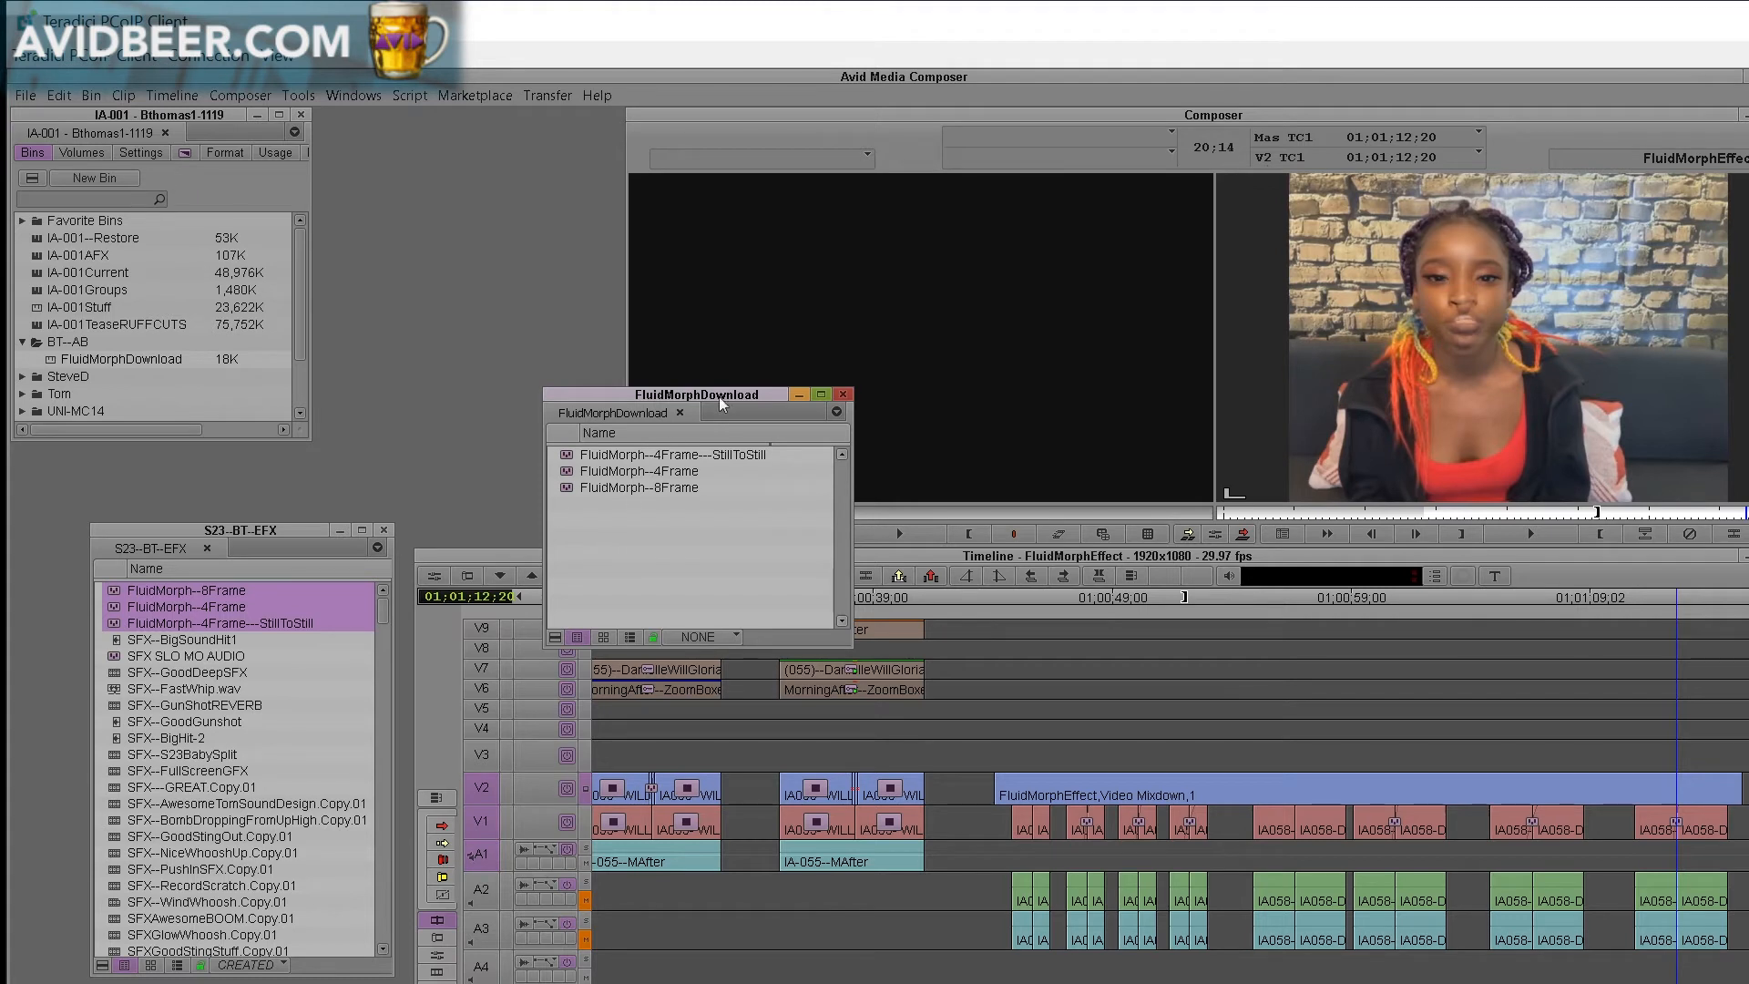
{"action": "left_click_drag", "start_coordinate": [719, 394], "coordinate": [540, 290]}
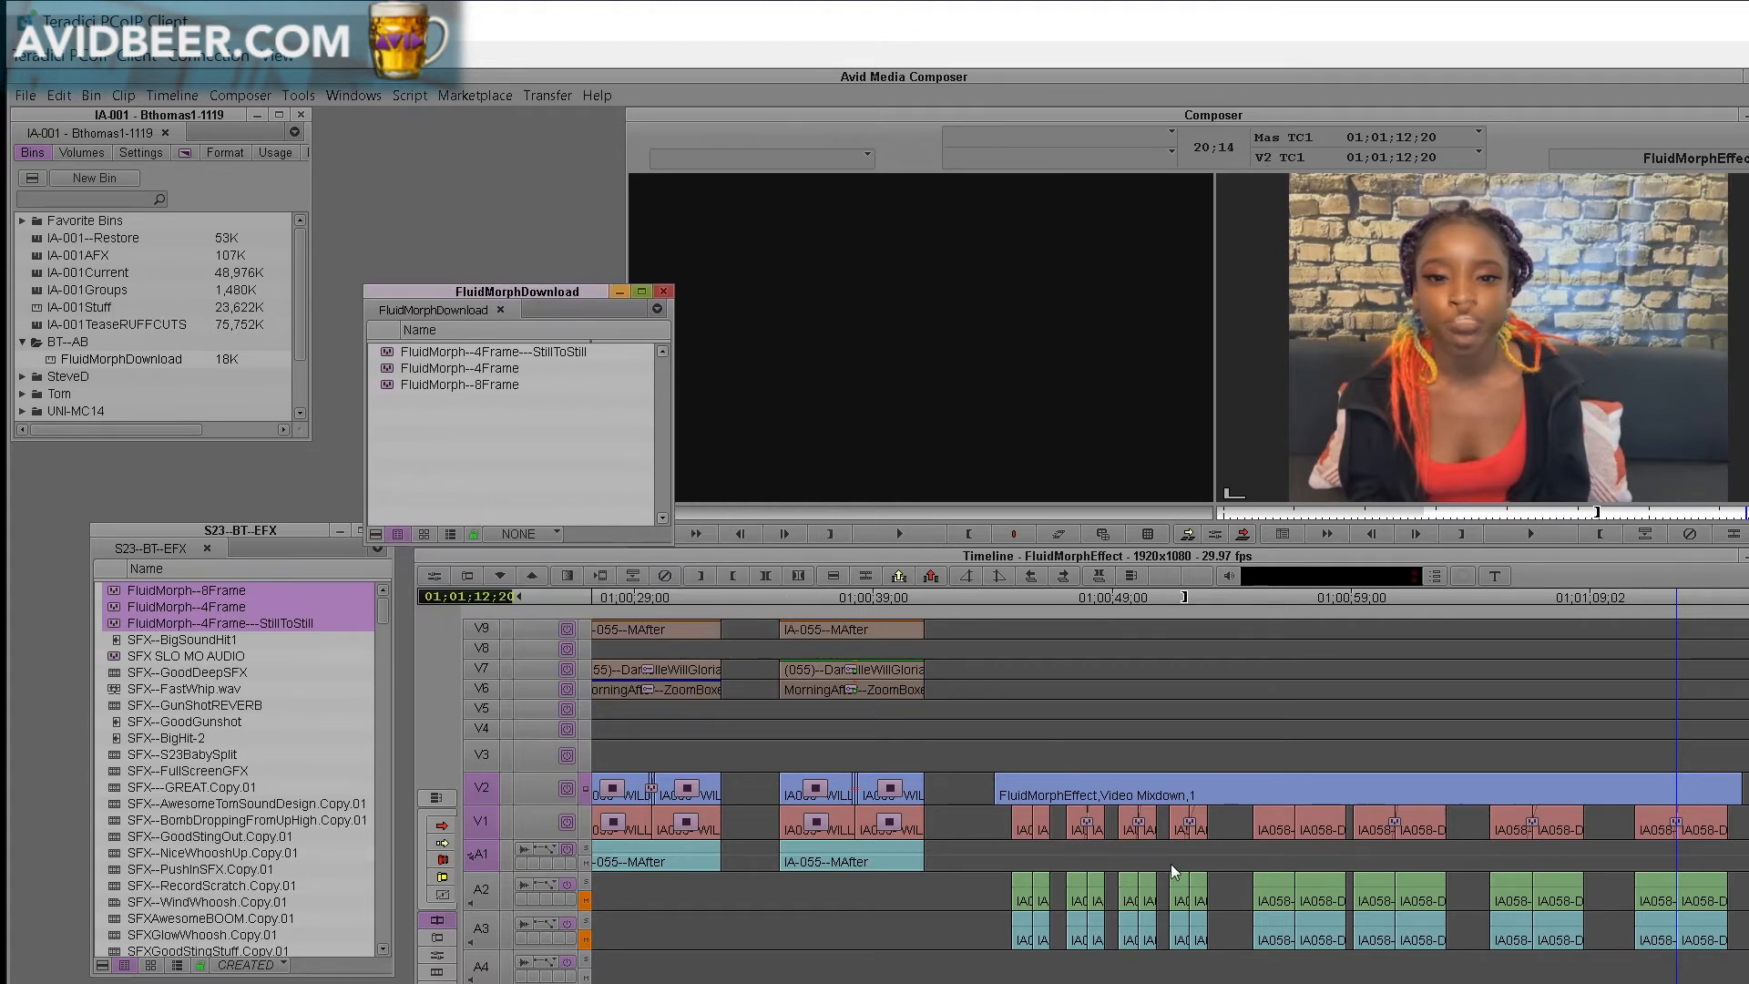
{"action": "left_click", "coordinate": [1237, 865]}
{"action": "left_click_drag", "start_coordinate": [1238, 861], "coordinate": [1186, 838]}
{"action": "left_click", "coordinate": [1215, 535]}
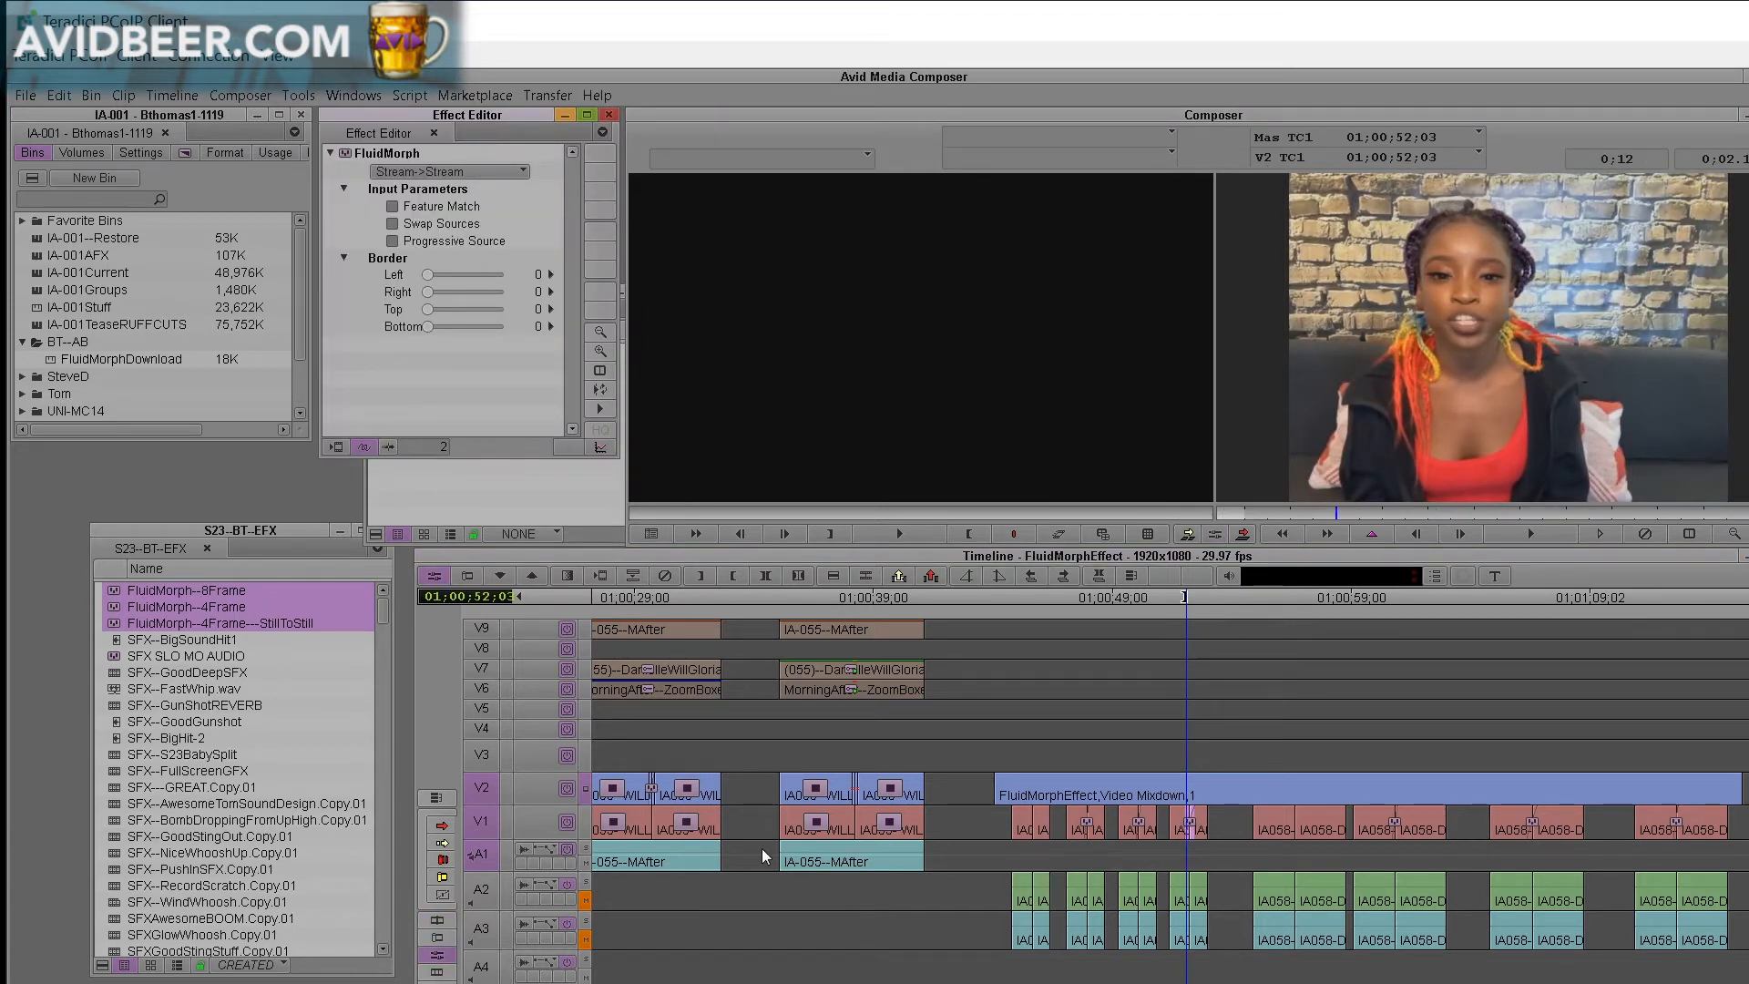
{"action": "left_click", "coordinate": [430, 921]}
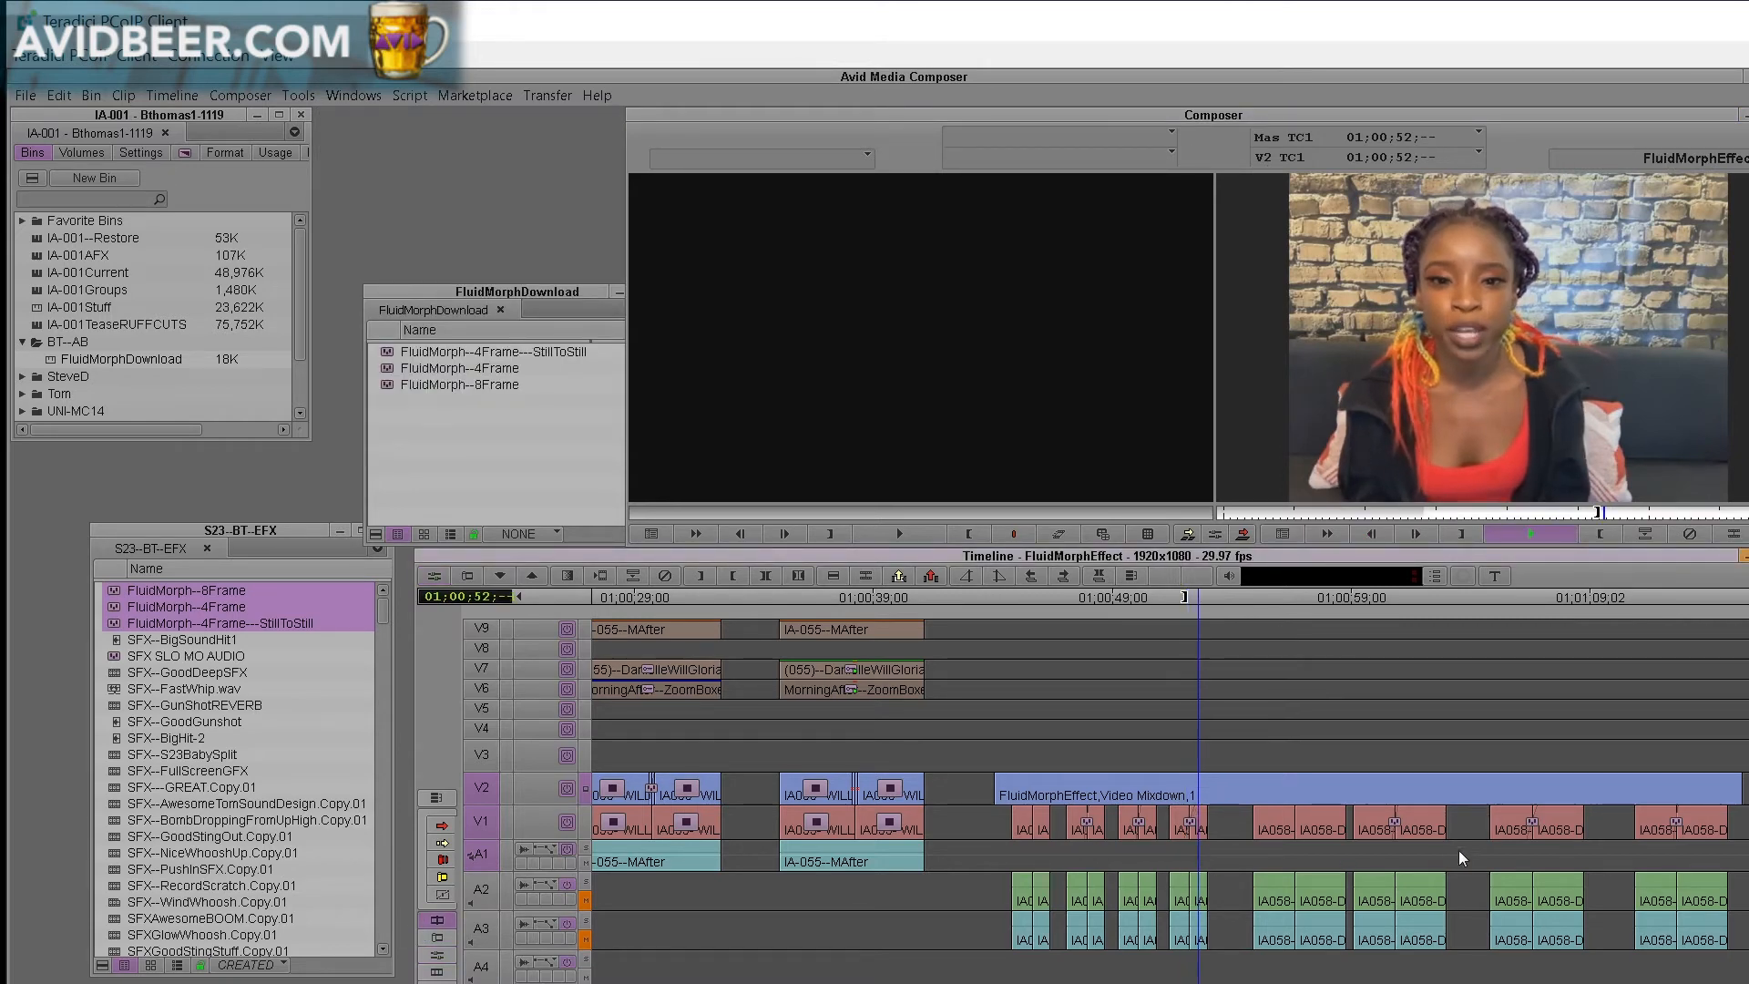
- Play the sequence from the second longer clip pair's FluidMorph transition
{"action": "left_click", "coordinate": [1392, 838]}
{"action": "key", "text": "space"}
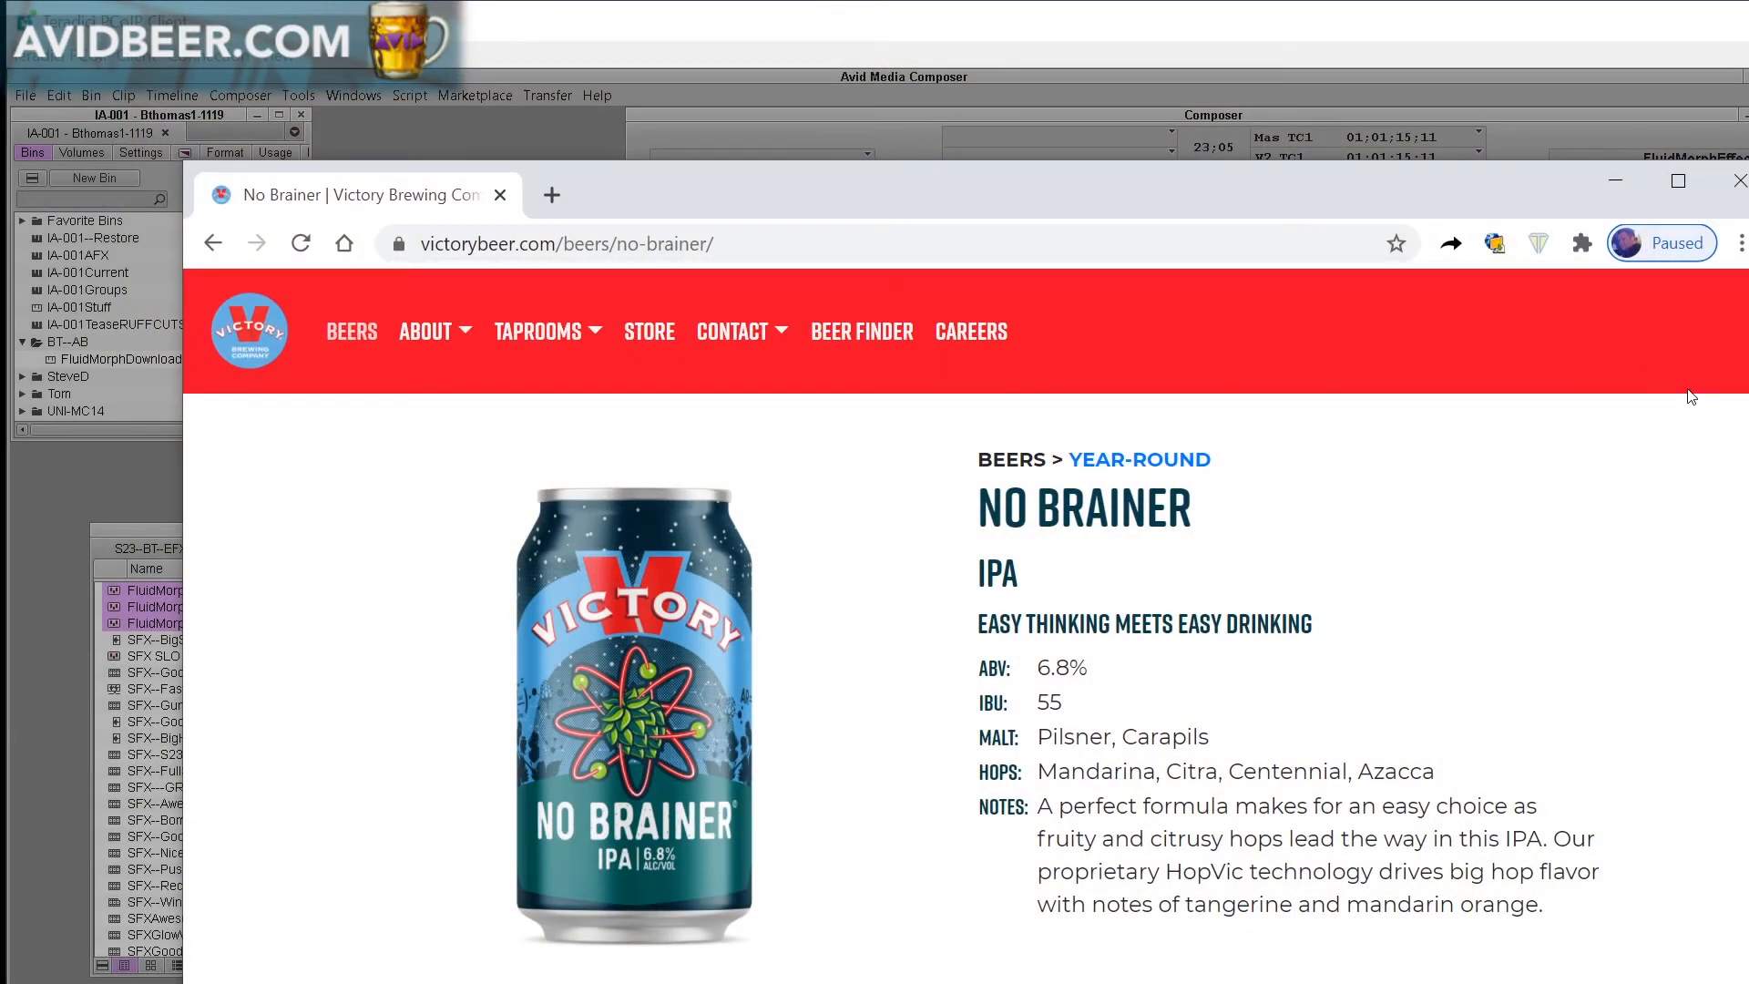
- Browse the Victory Brewing No Brainer web page, including its other beers and the taproom locations
{"action": "scroll", "coordinate": [645, 522], "scroll_direction": "down", "scroll_amount": 15}
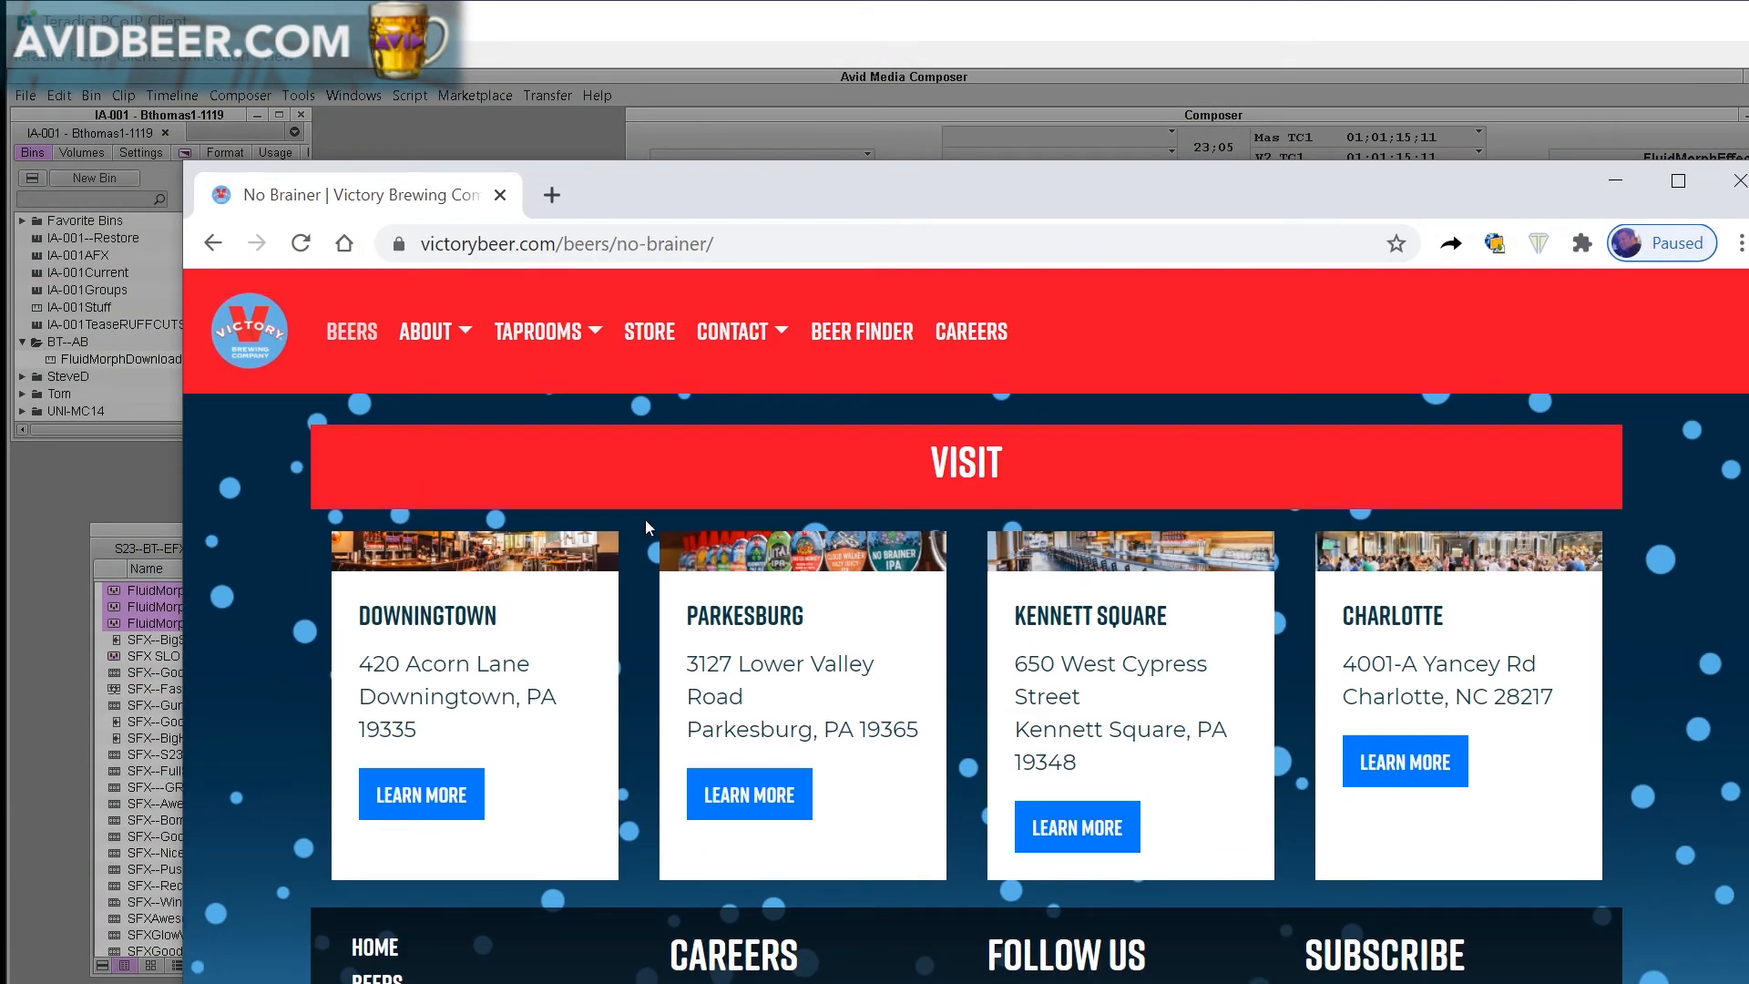
{"action": "scroll", "coordinate": [783, 710], "scroll_direction": "up", "scroll_amount": 6}
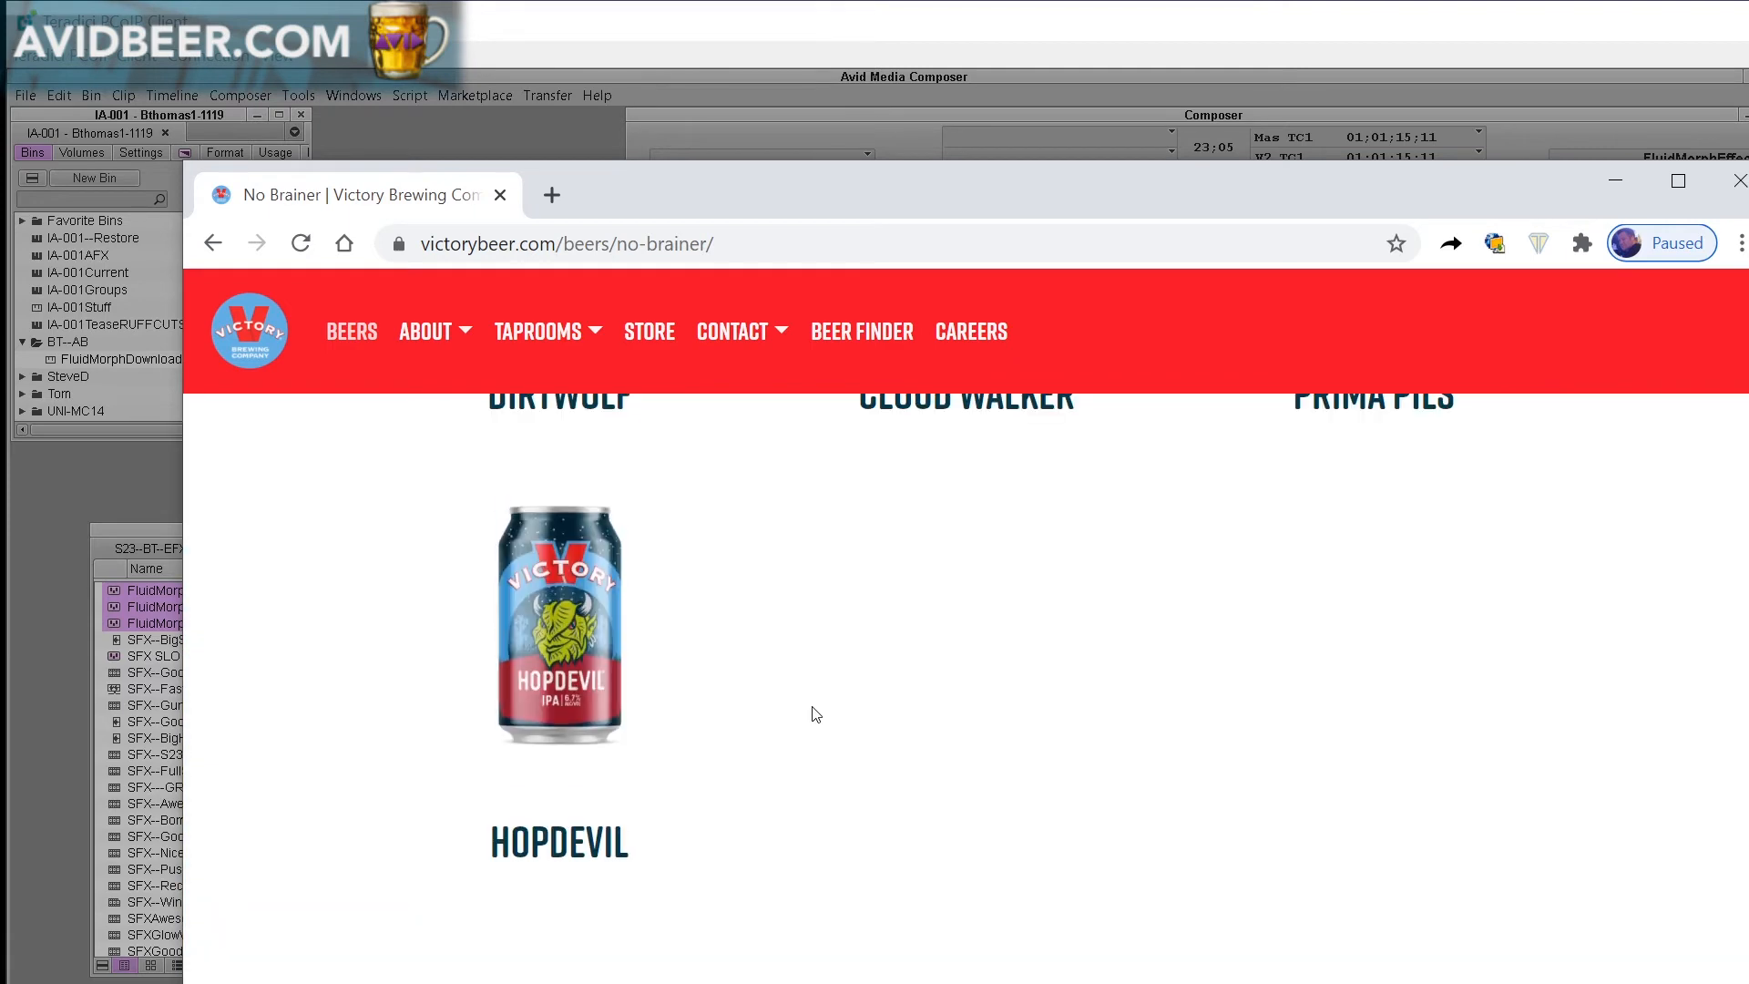
{"action": "scroll", "coordinate": [815, 716], "scroll_direction": "up", "scroll_amount": 10}
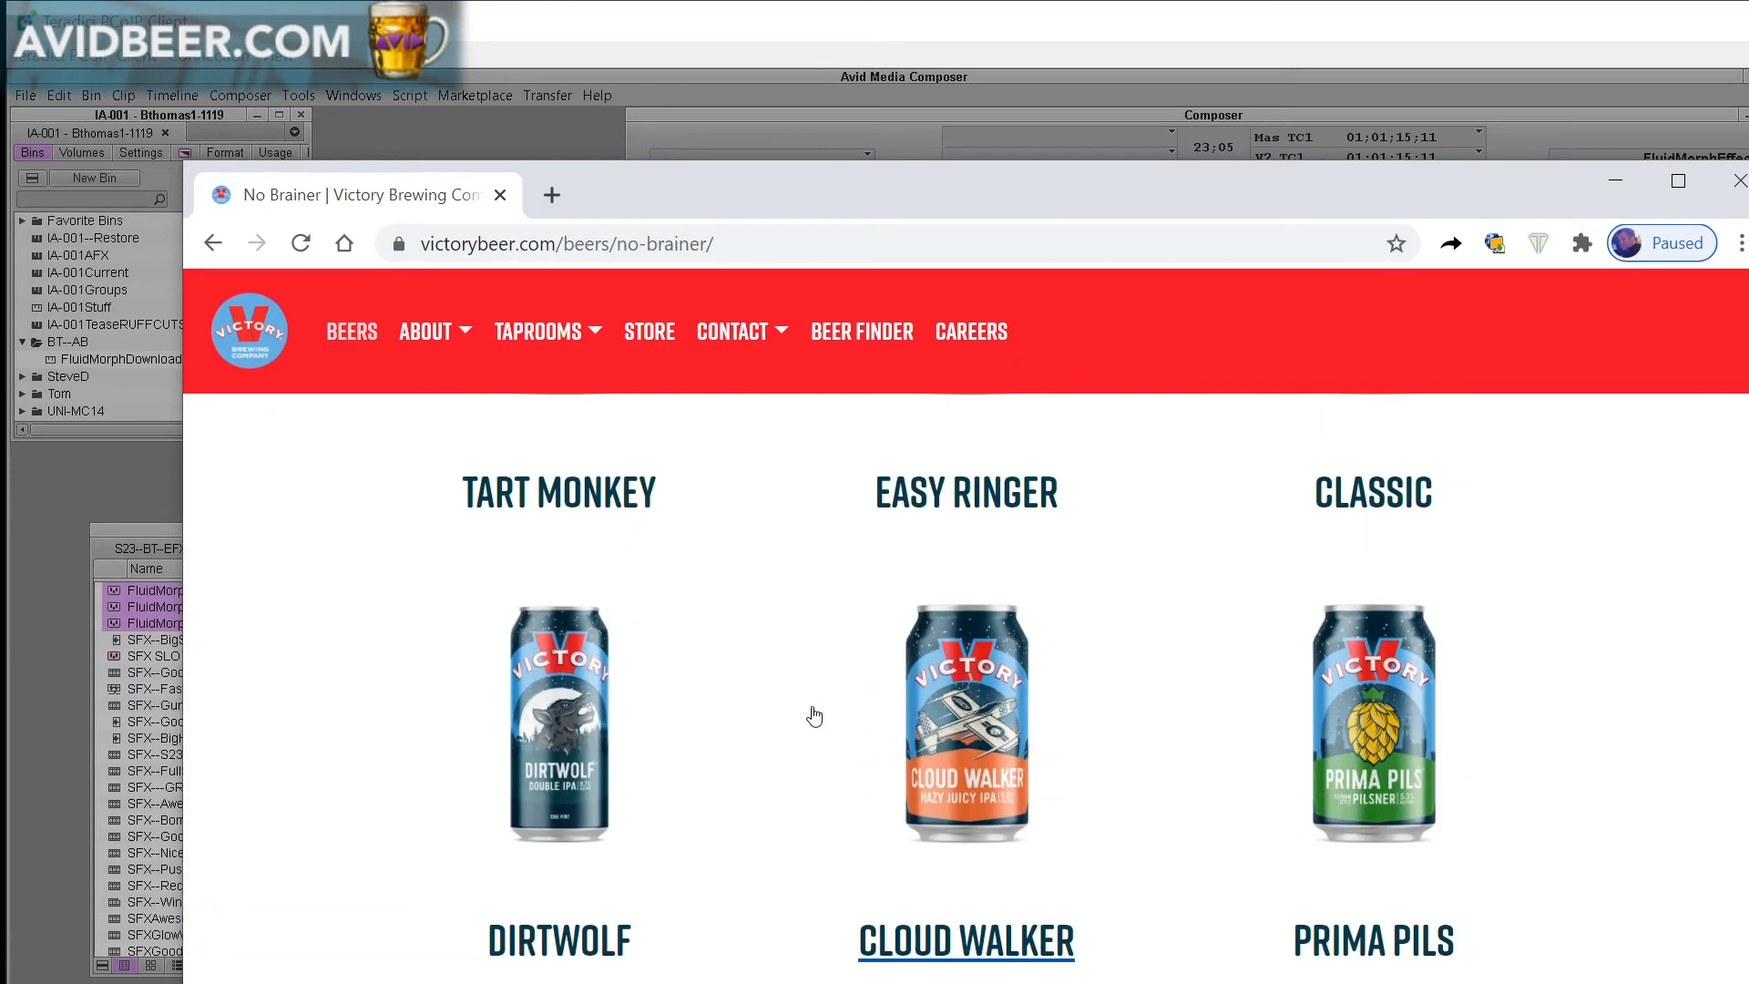
{"action": "scroll", "coordinate": [814, 716], "scroll_direction": "up", "scroll_amount": 3}
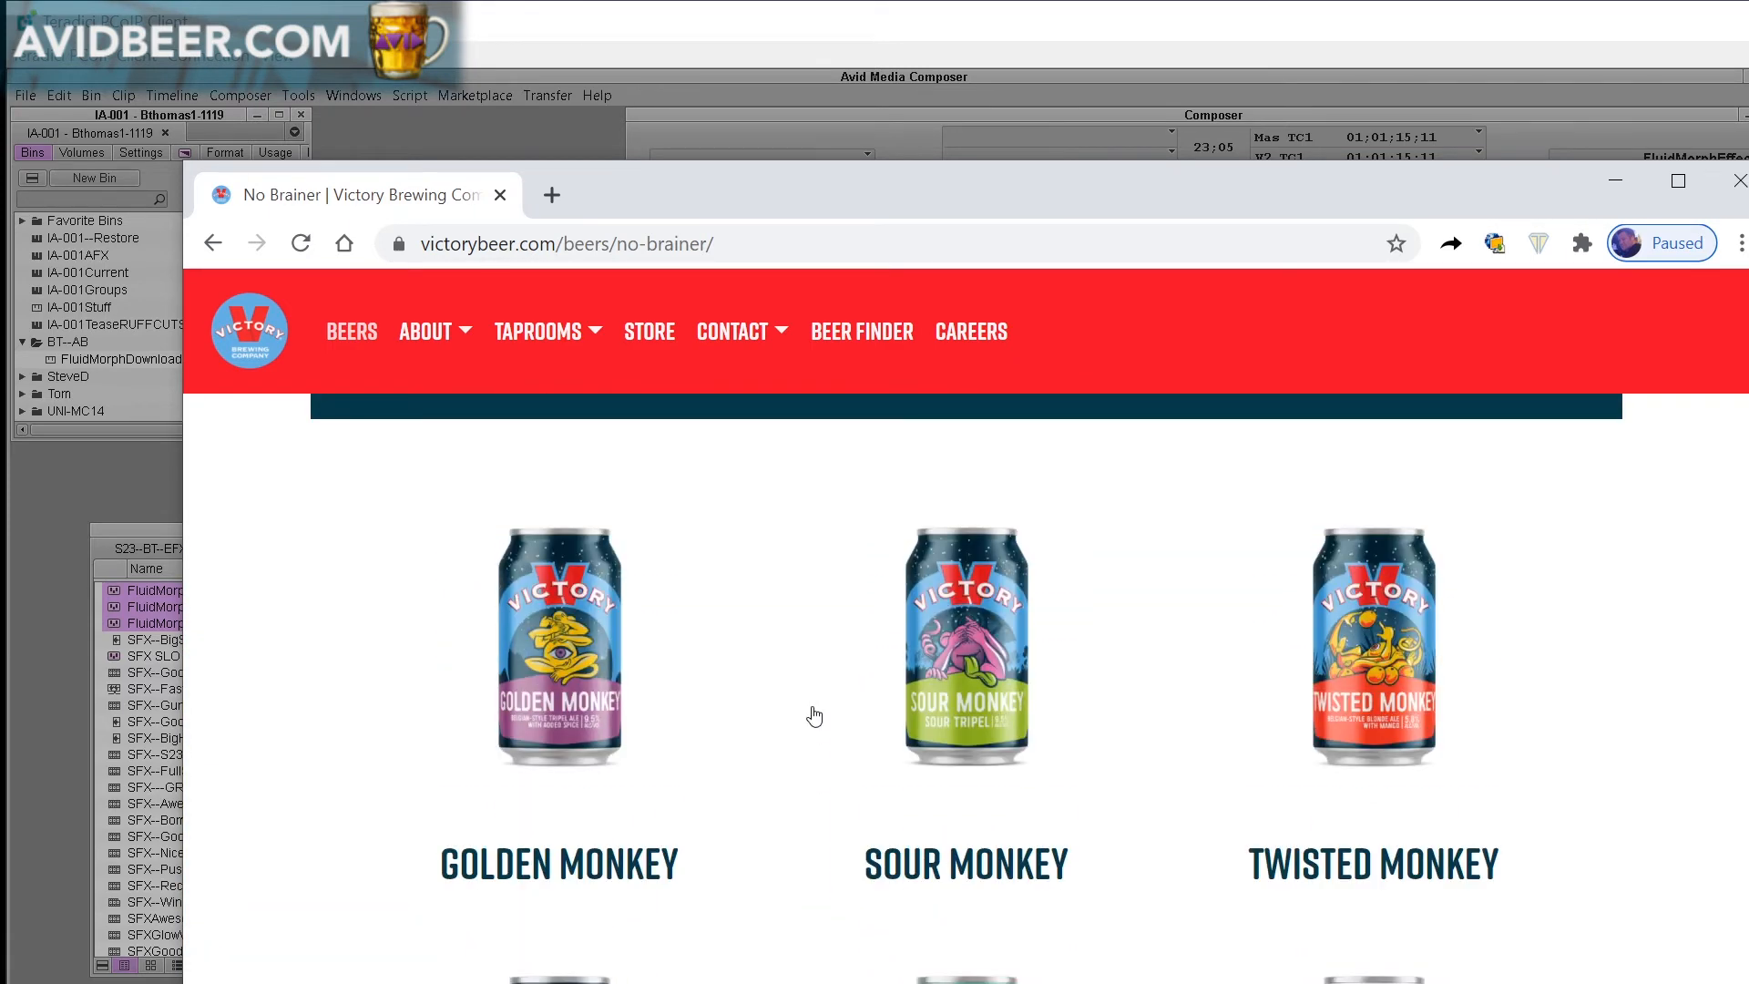
{"action": "scroll", "coordinate": [814, 716], "scroll_direction": "down", "scroll_amount": 4}
{"action": "scroll", "coordinate": [814, 716], "scroll_direction": "down", "scroll_amount": 12}
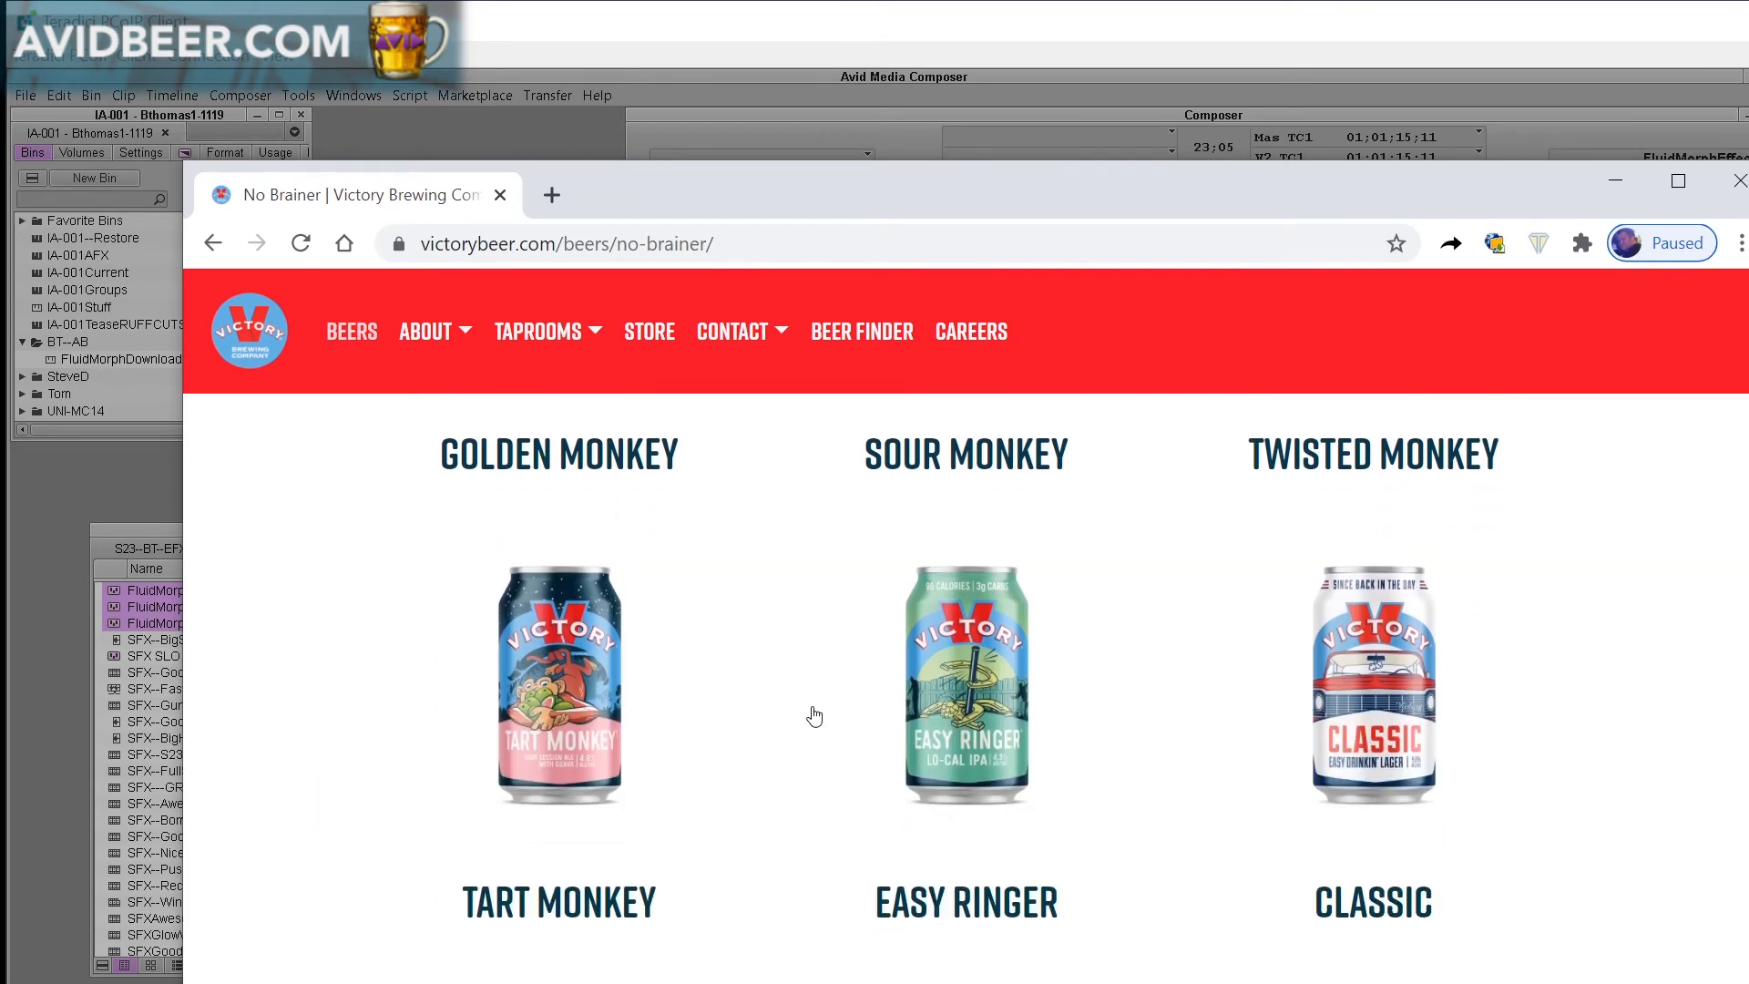
{"action": "scroll", "coordinate": [814, 716], "scroll_direction": "down", "scroll_amount": 2}
{"action": "scroll", "coordinate": [814, 716], "scroll_direction": "up", "scroll_amount": 12}
{"action": "scroll", "coordinate": [815, 715], "scroll_direction": "up", "scroll_amount": 15}
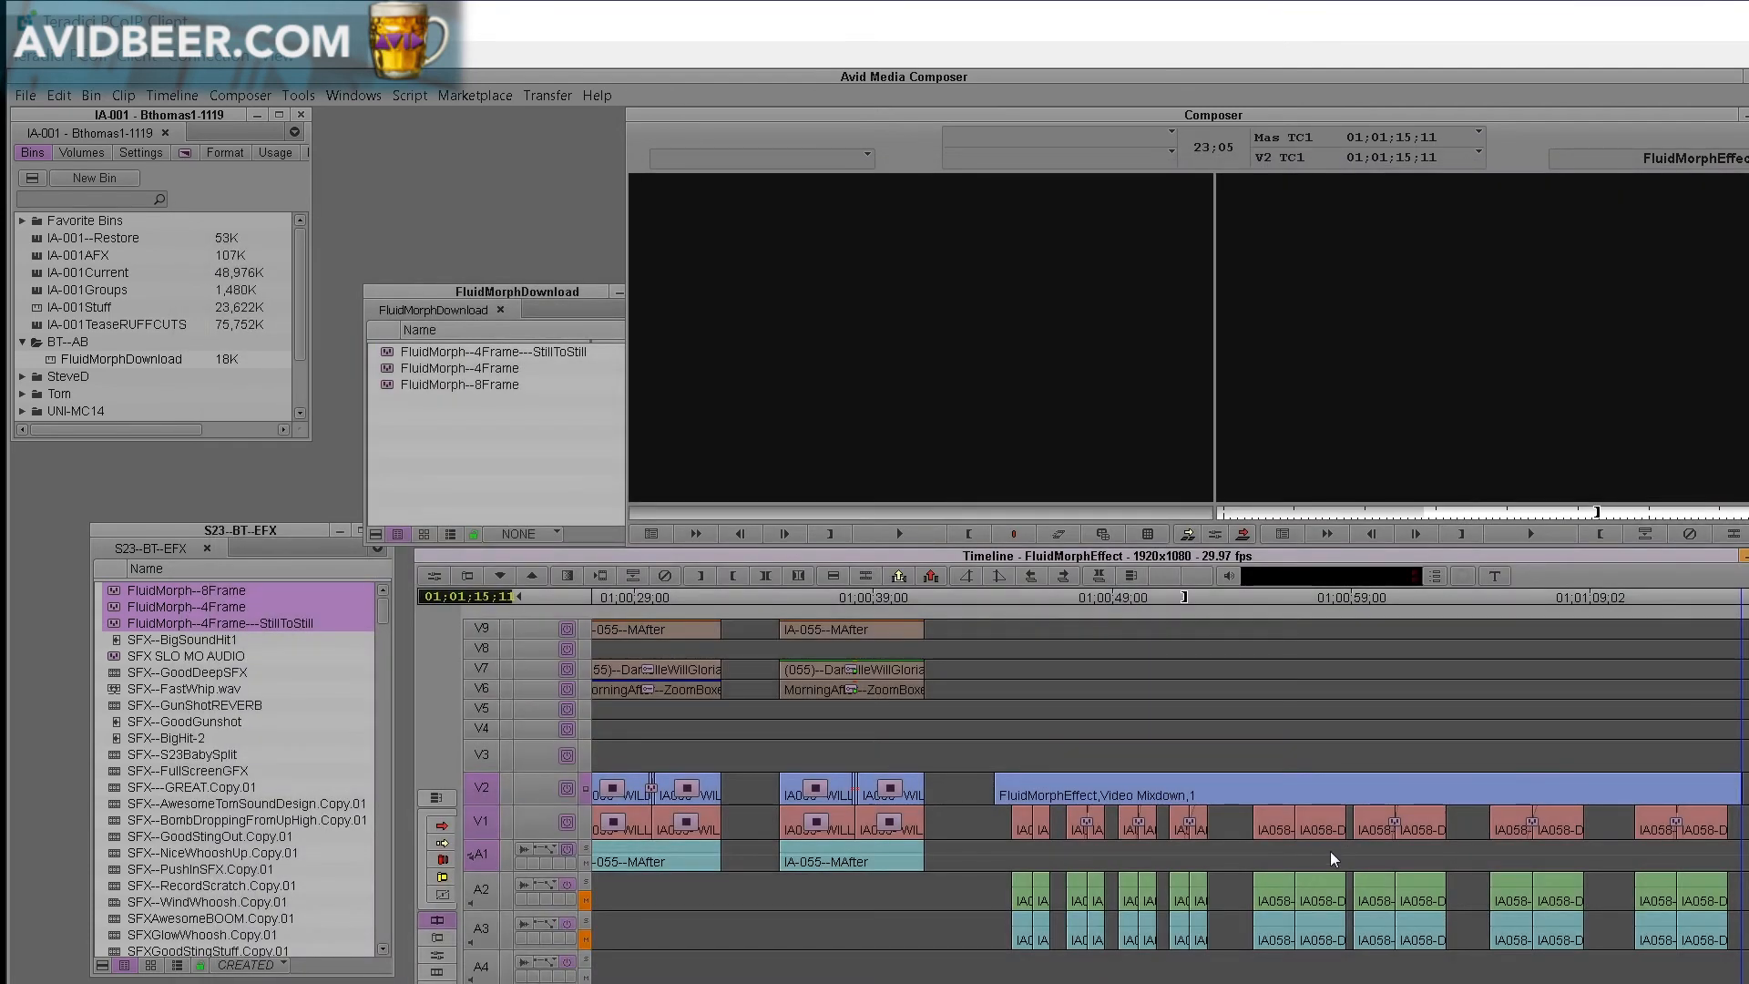
- Play the longer clip pairs again from the second pair and jump ahead to the last pair's transition
{"action": "left_click", "coordinate": [1385, 829]}
{"action": "key", "text": "space"}
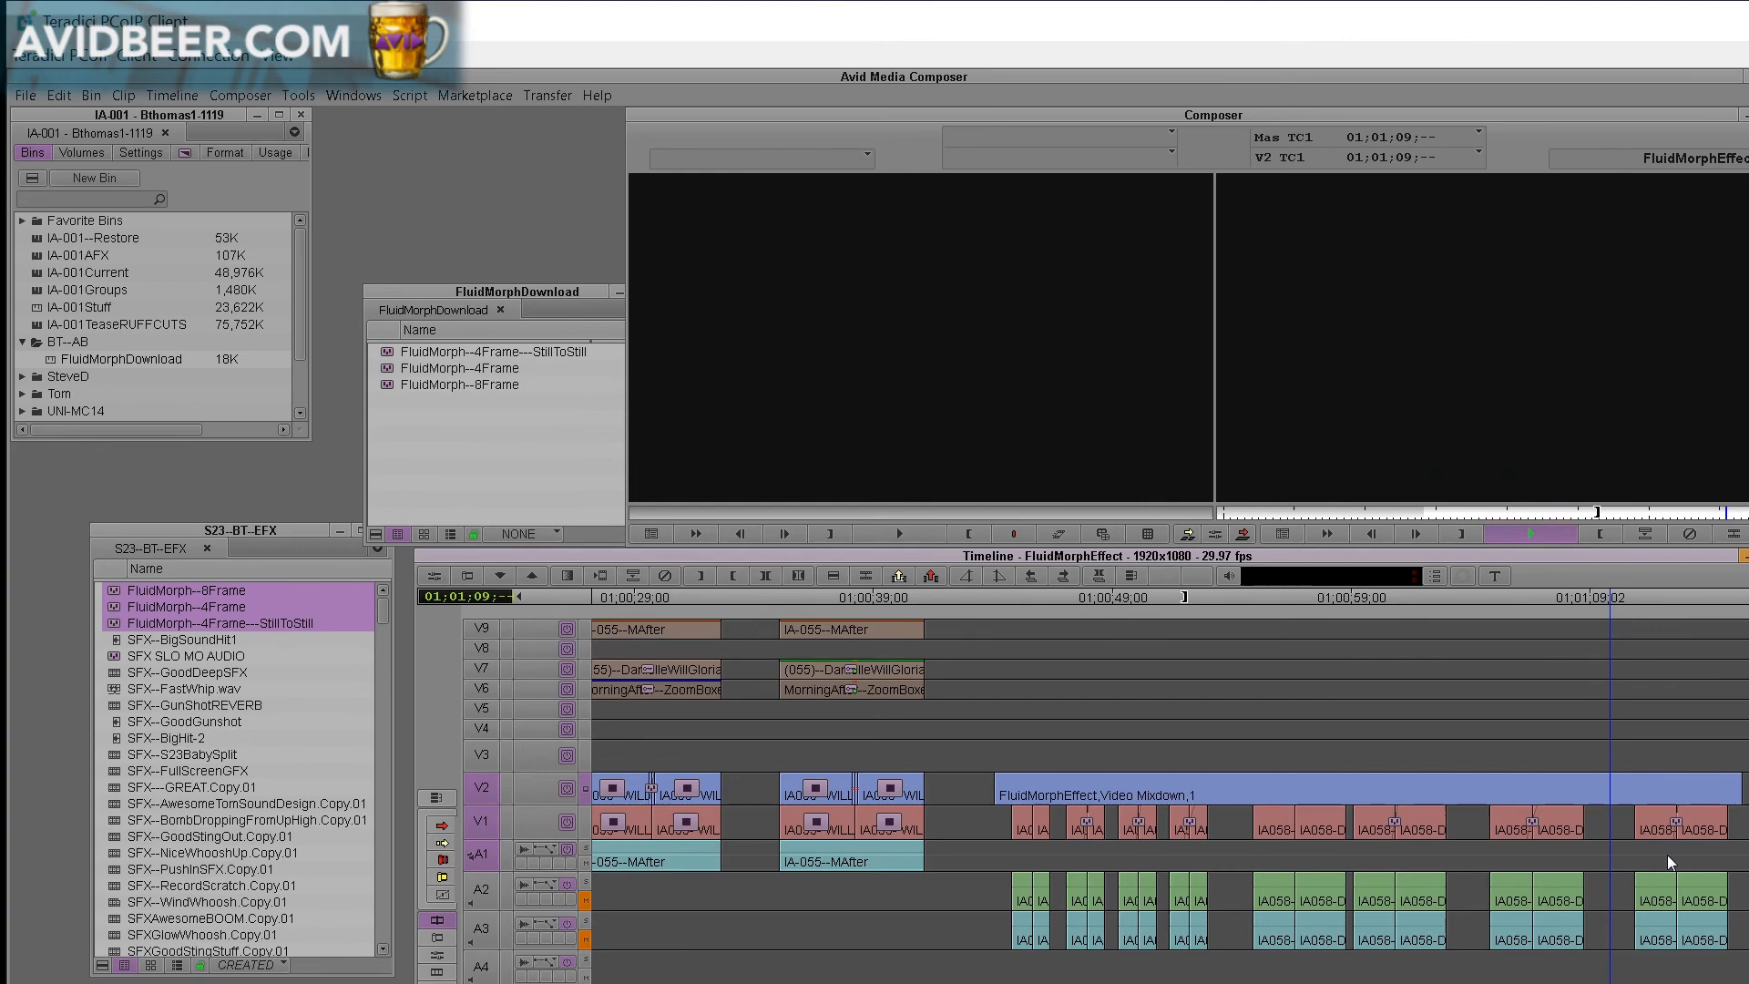
{"action": "left_click", "coordinate": [1668, 860]}
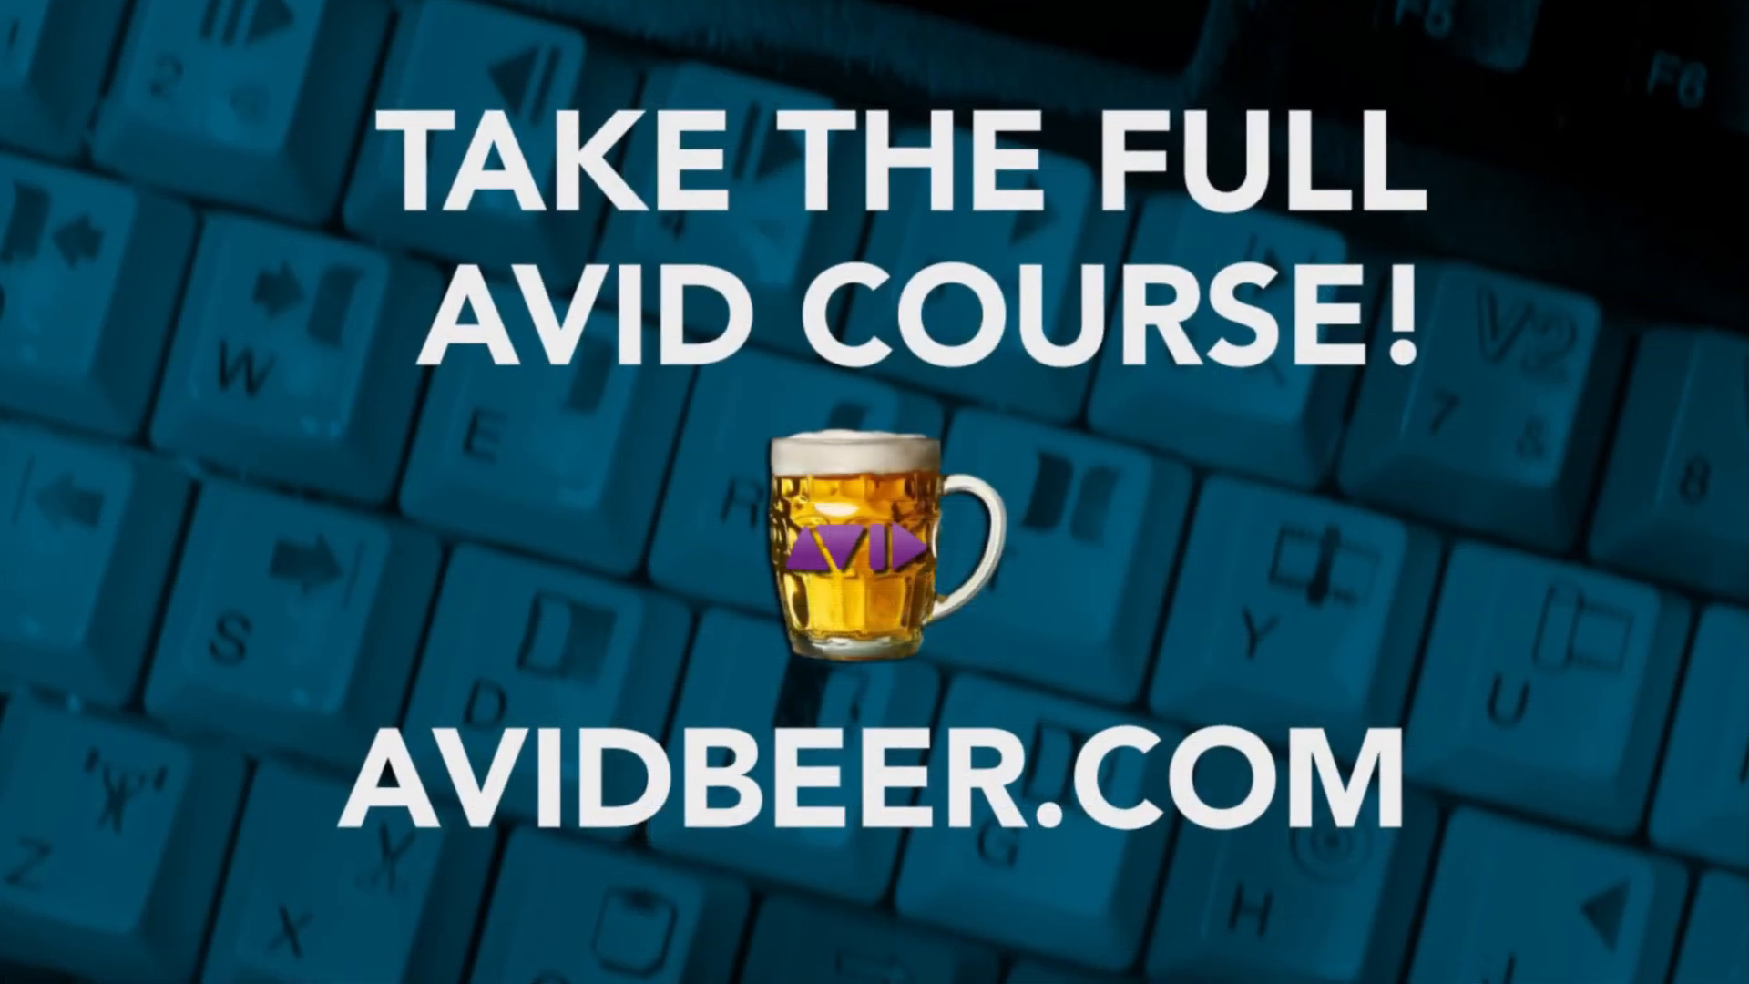